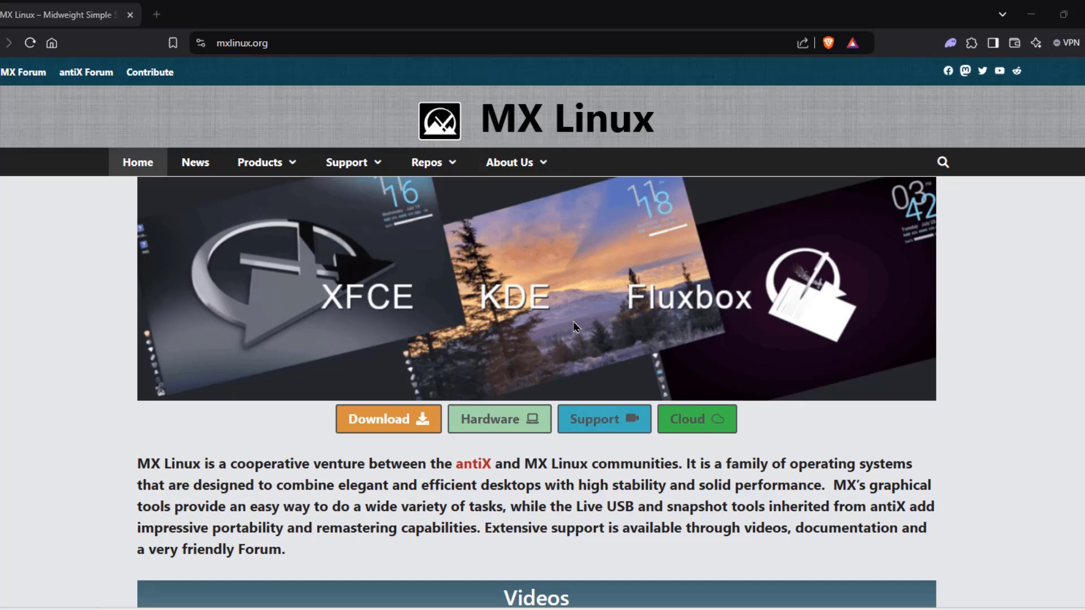
# Scroll through the mxlinux.org home page and back up to the top.
pyautogui.scroll(-3, 580, 333)
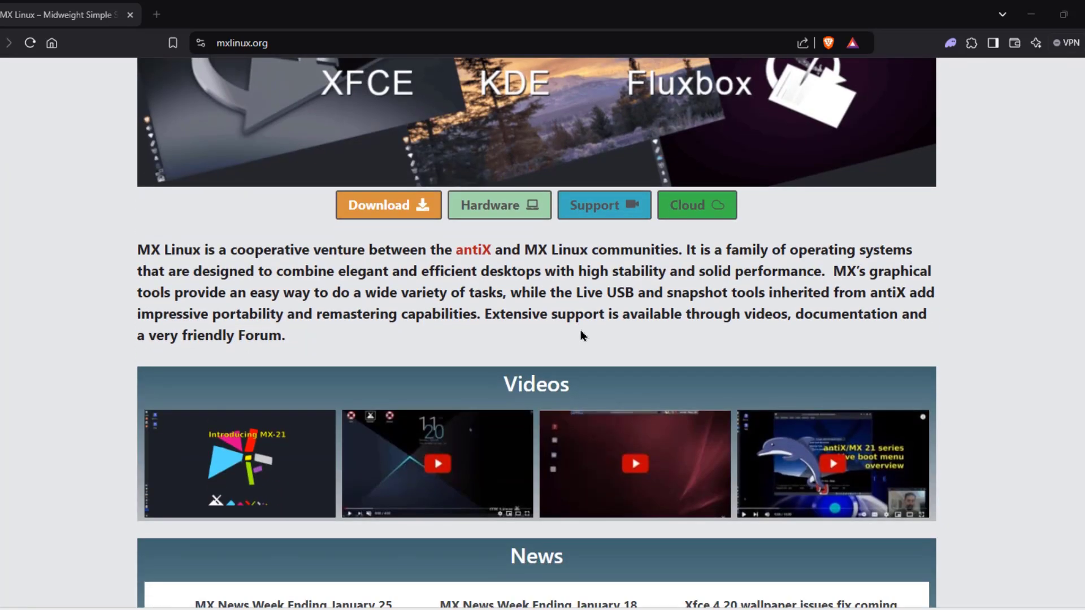
pyautogui.scroll(2, 582, 336)
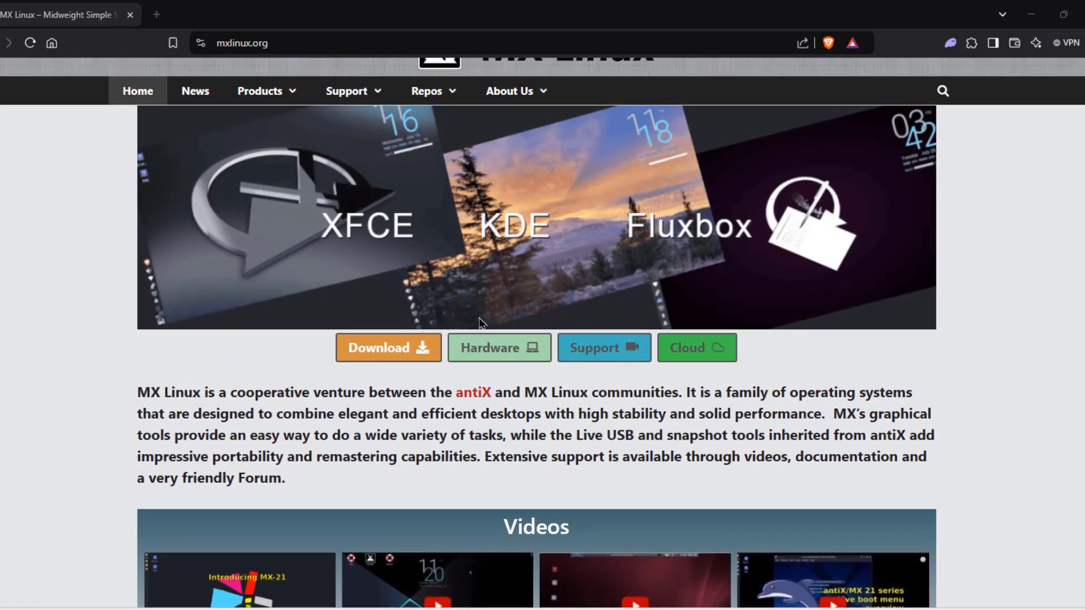
pyautogui.scroll(-4, 653, 380)
pyautogui.scroll(-3, 655, 378)
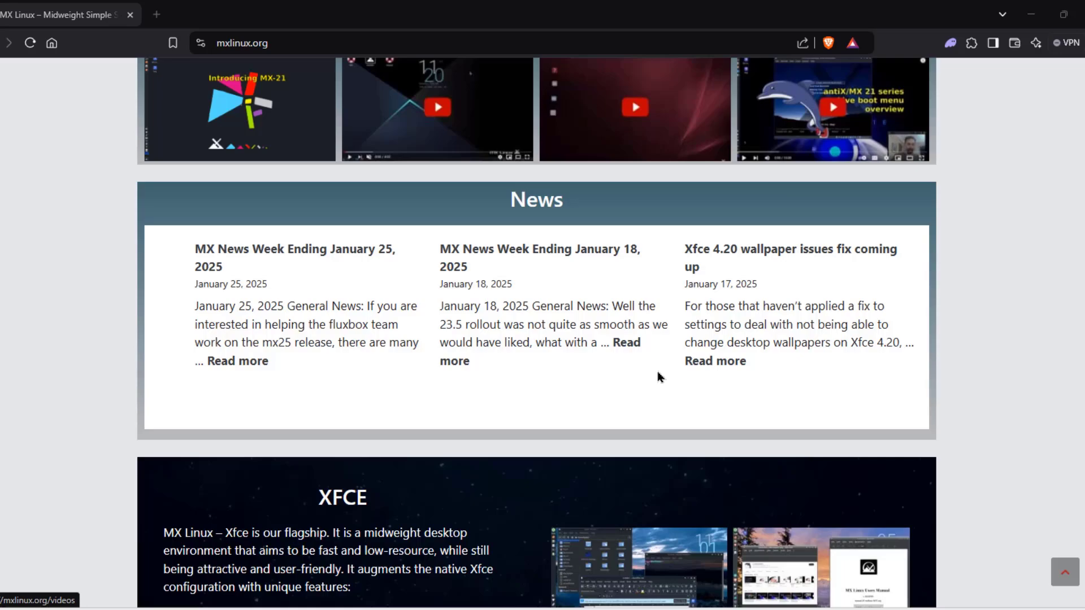
pyautogui.scroll(-8, 658, 377)
pyautogui.scroll(-5, 661, 374)
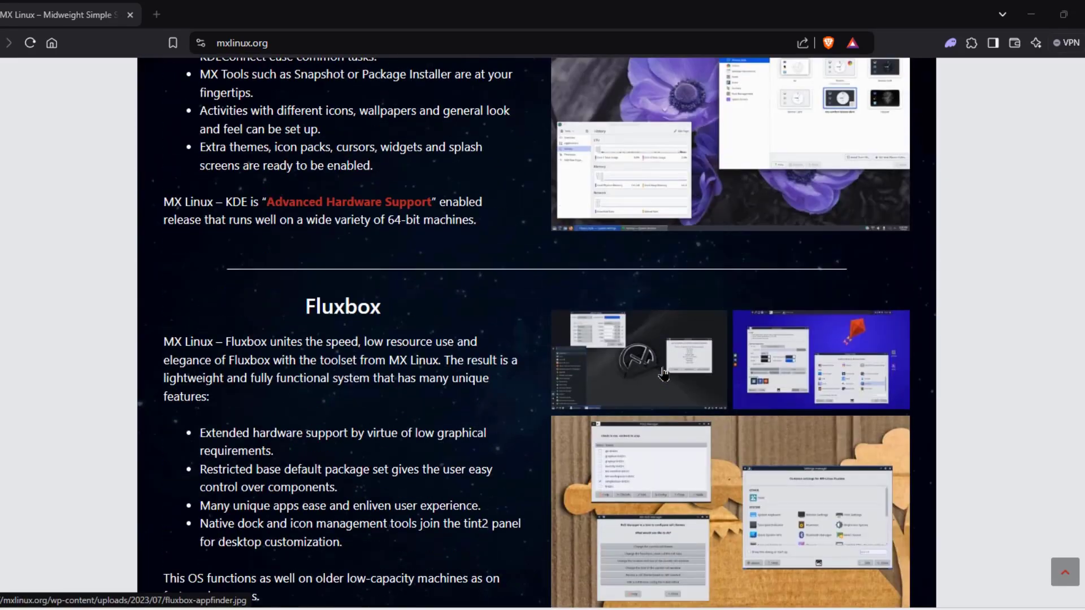
pyautogui.scroll(-4, 663, 373)
pyautogui.scroll(13, 662, 374)
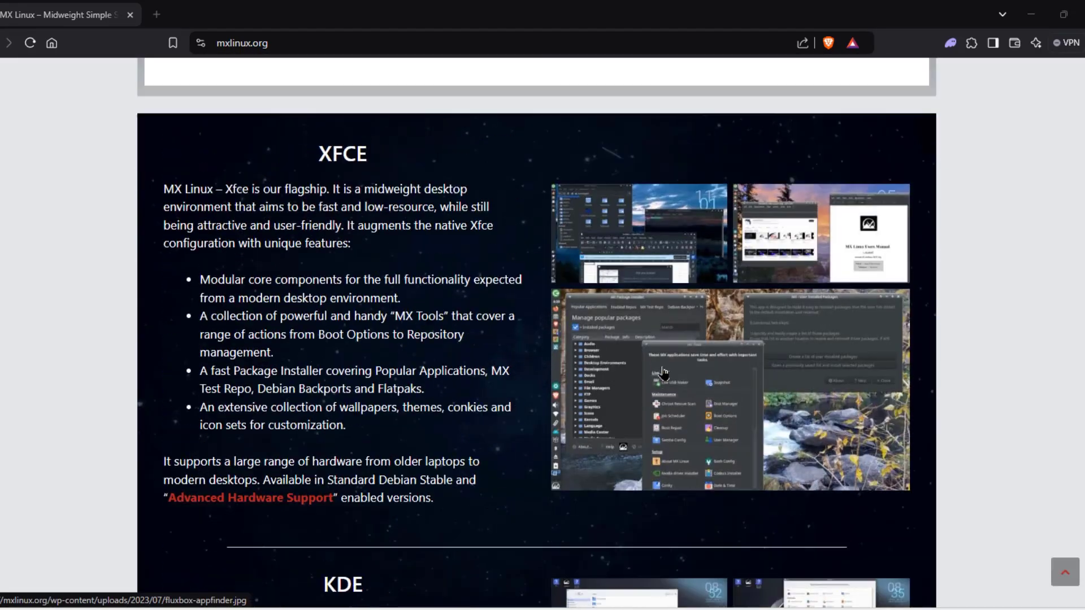
pyautogui.scroll(10, 664, 373)
# Open the MX-23.5 Download Links page and scroll through it.
pyautogui.click(424, 250)
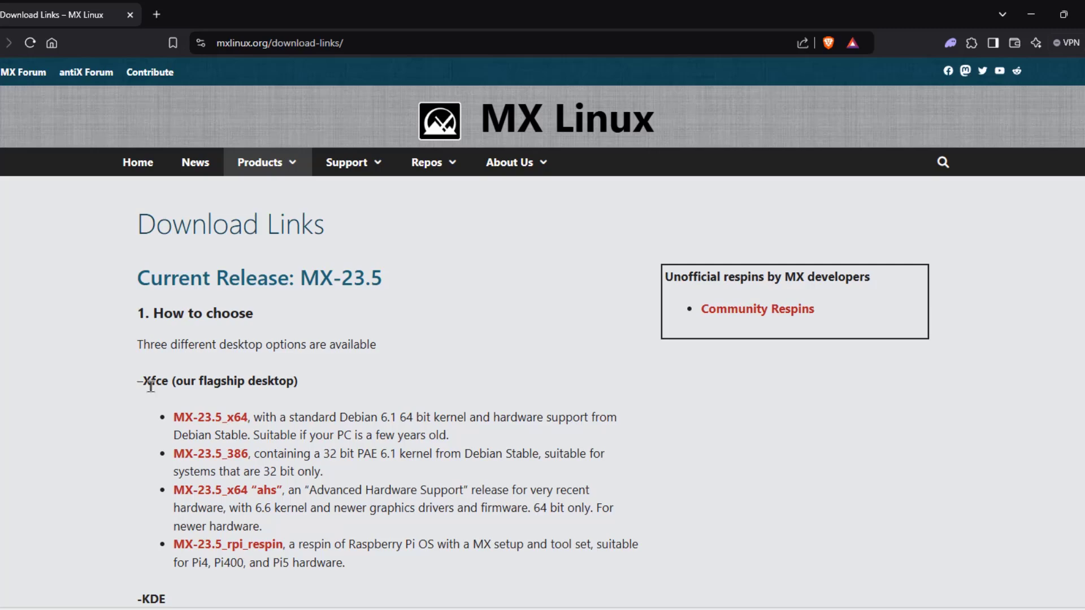
pyautogui.scroll(-5, 412, 439)
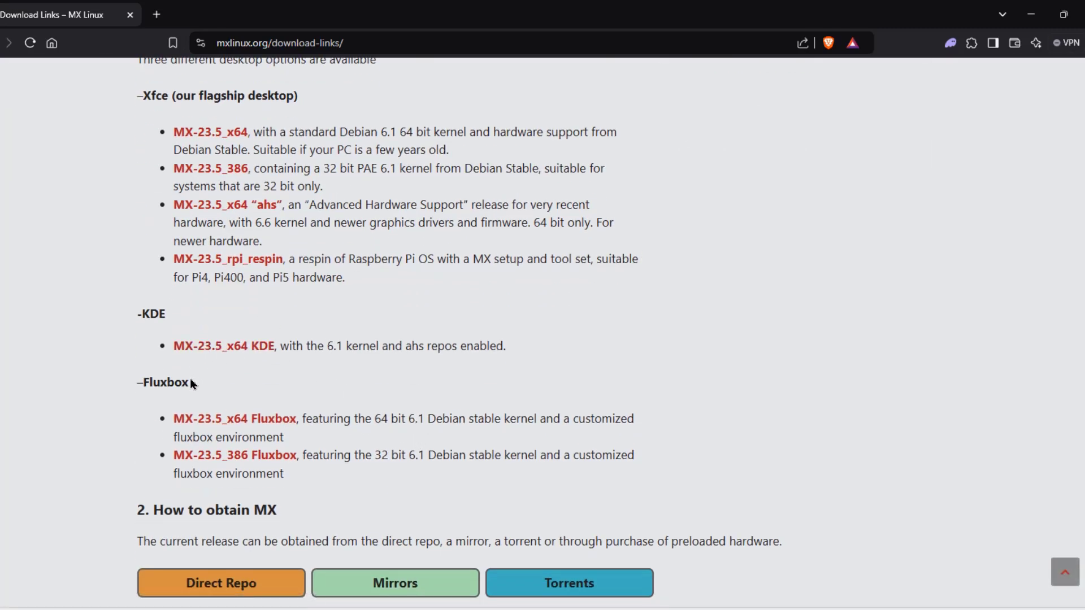
pyautogui.scroll(5, 395, 373)
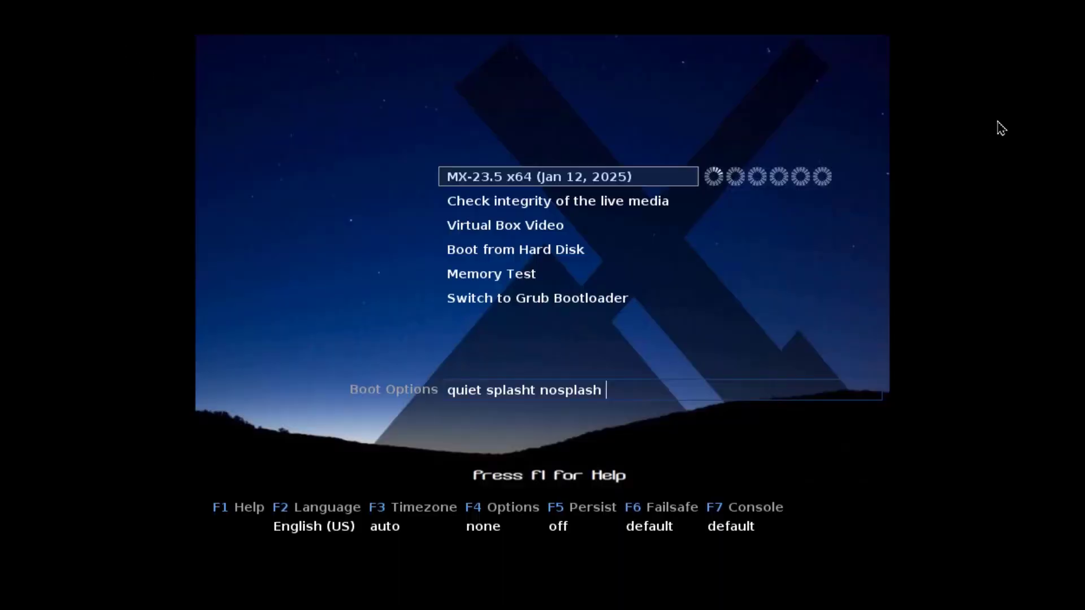
# Boot the default MX-23.5 x64 live entry from the boot menu.
pyautogui.press('Return')
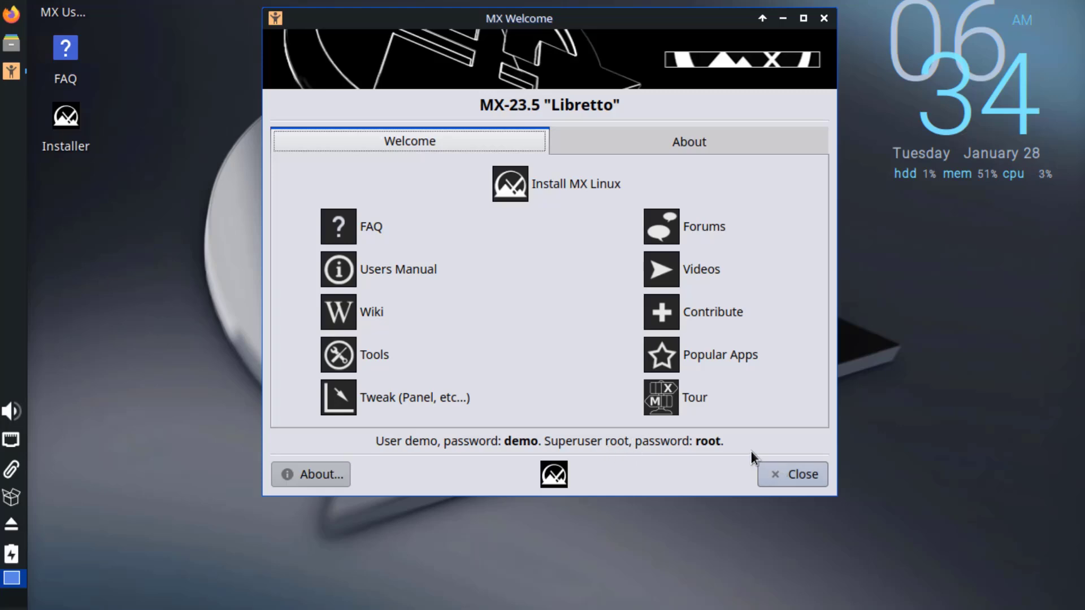
# Close MX Welcome, launch the MX Linux Installer and skip the media check.
pyautogui.click(799, 476)
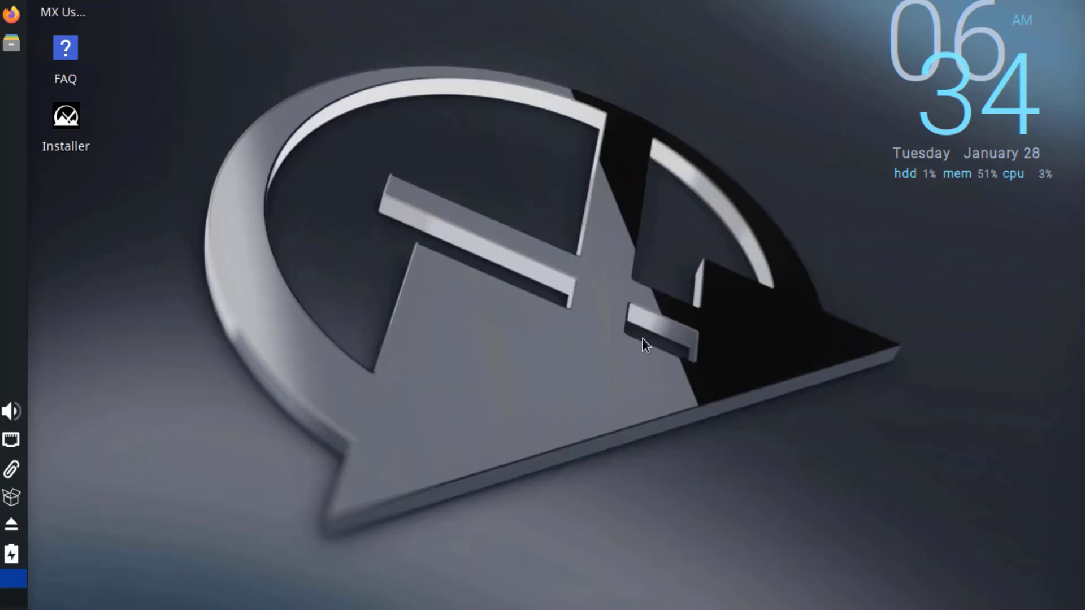
pyautogui.doubleClick(67, 117)
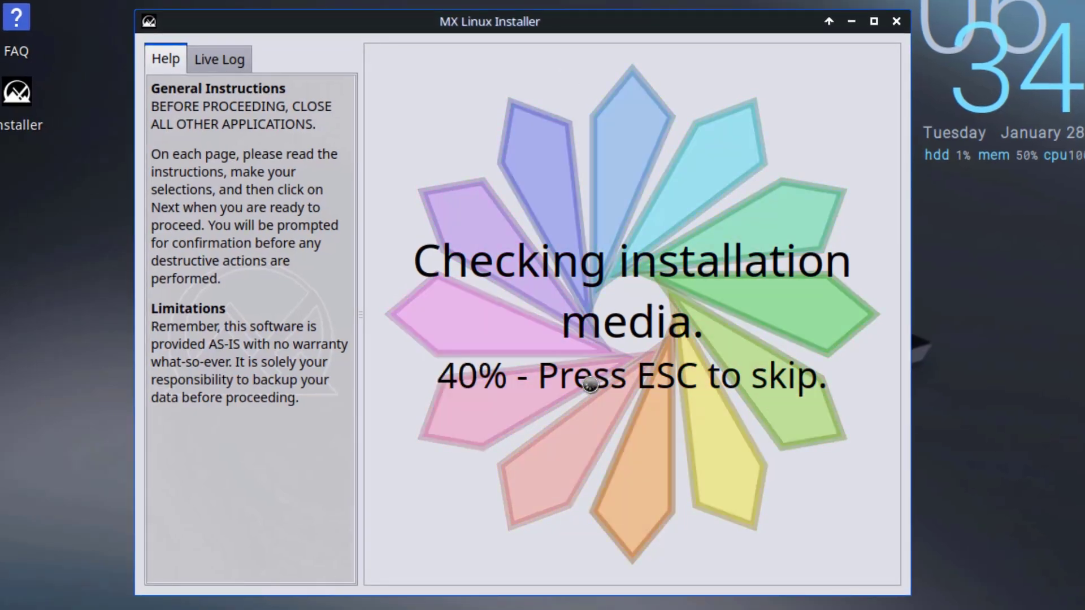
pyautogui.press('Escape')
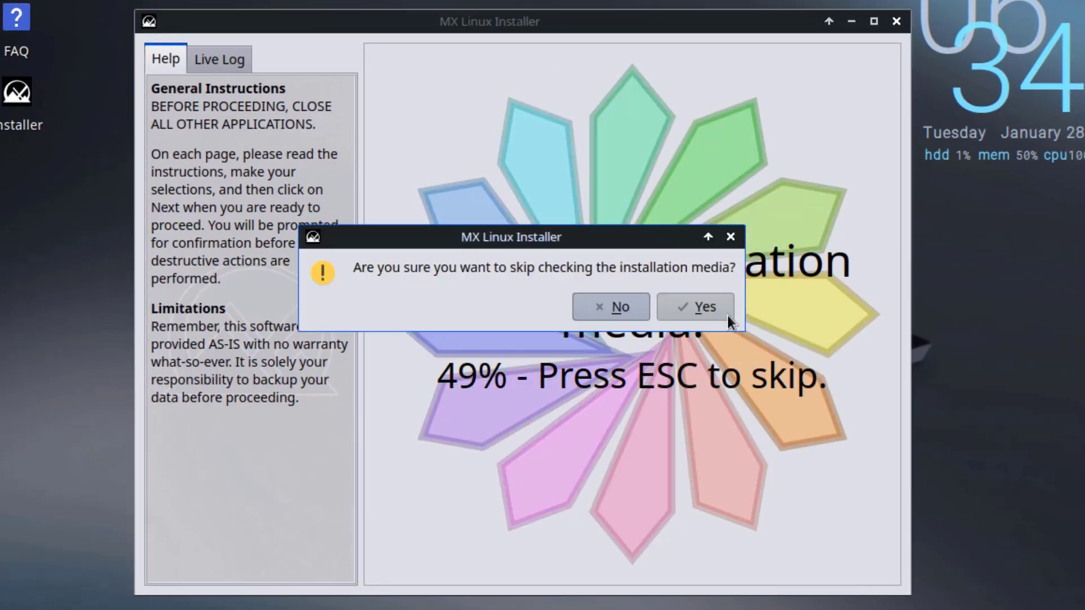
pyautogui.click(728, 316)
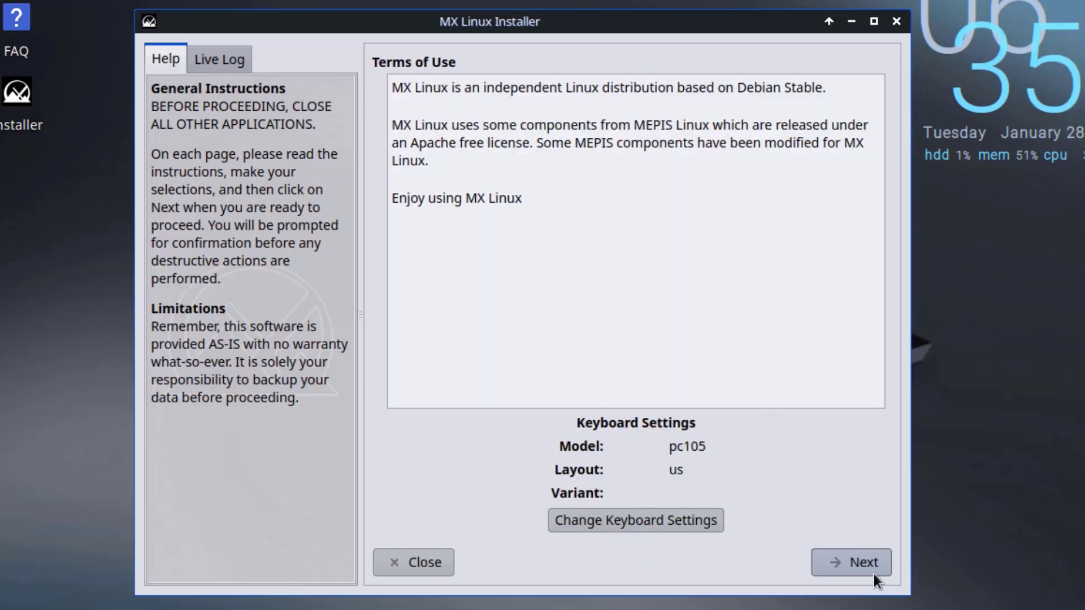
# Accept the terms and start a regular install formatting the entire nvme0n1 disk.
pyautogui.click(858, 568)
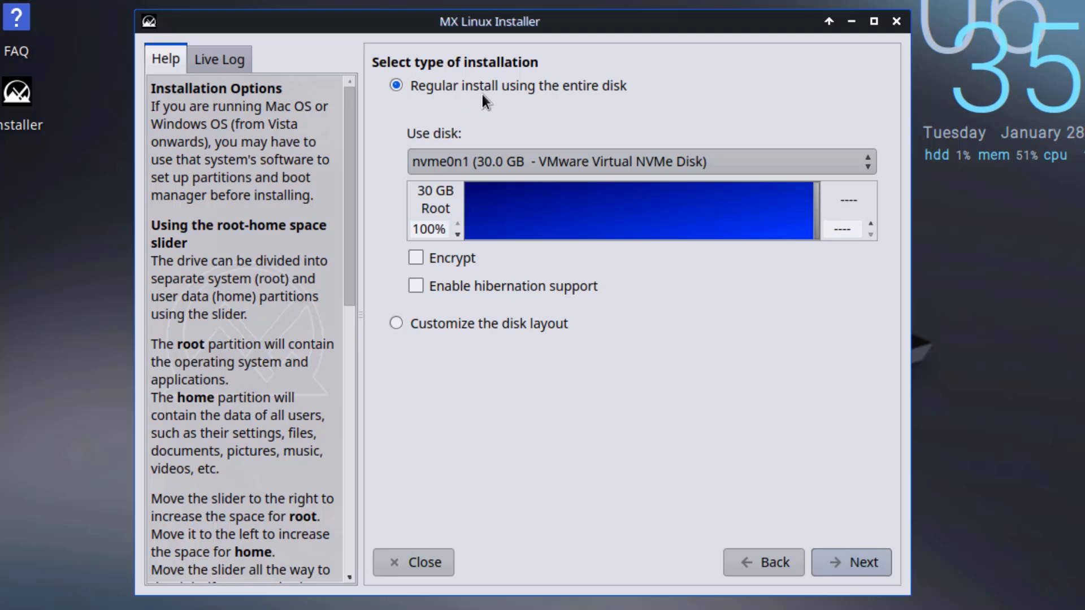
pyautogui.click(866, 562)
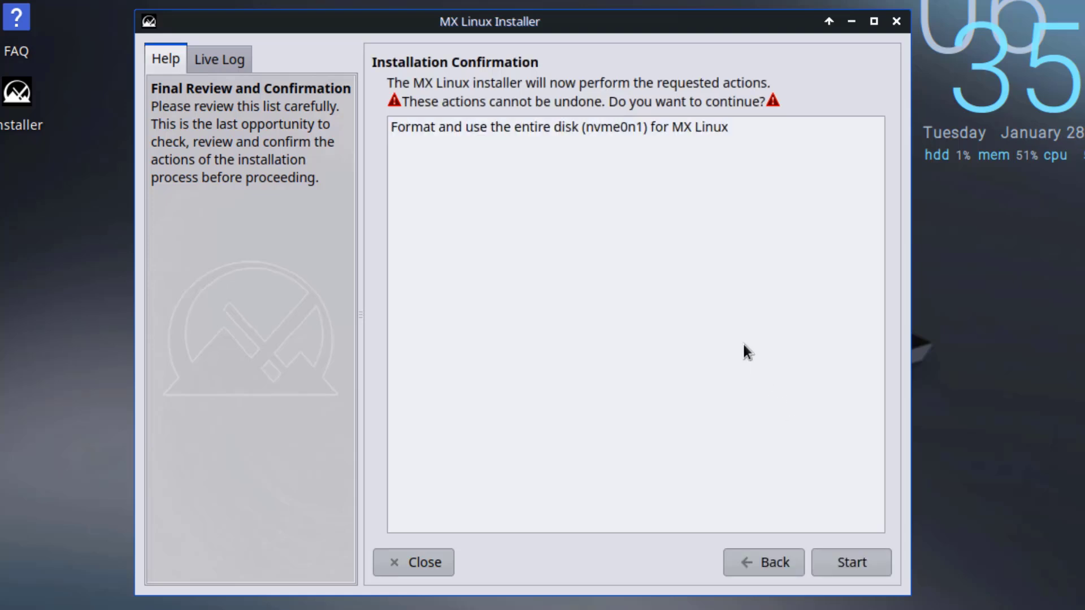
pyautogui.click(442, 133)
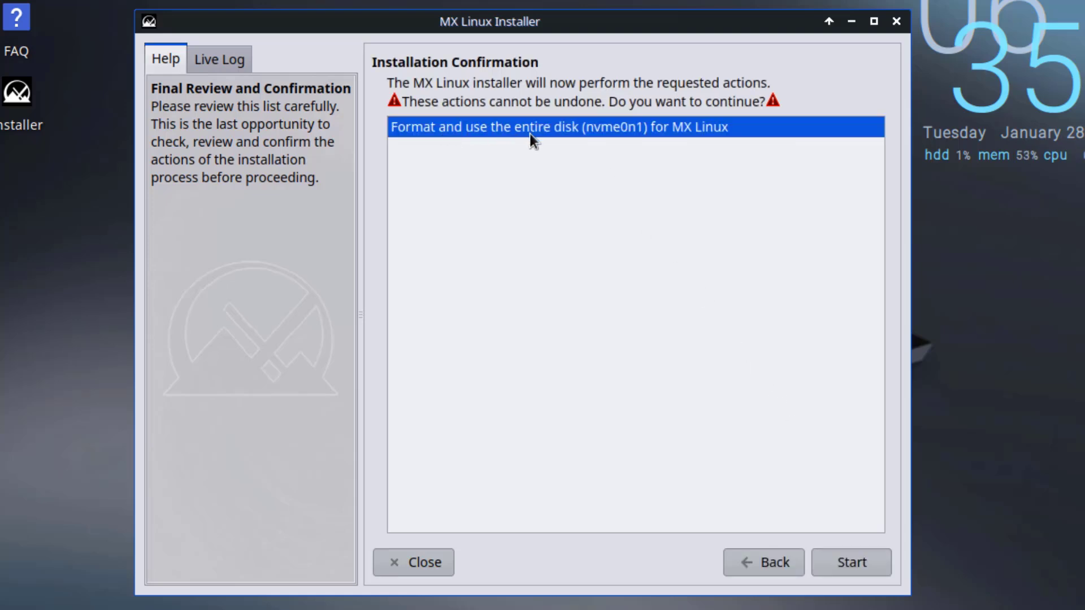
pyautogui.click(842, 571)
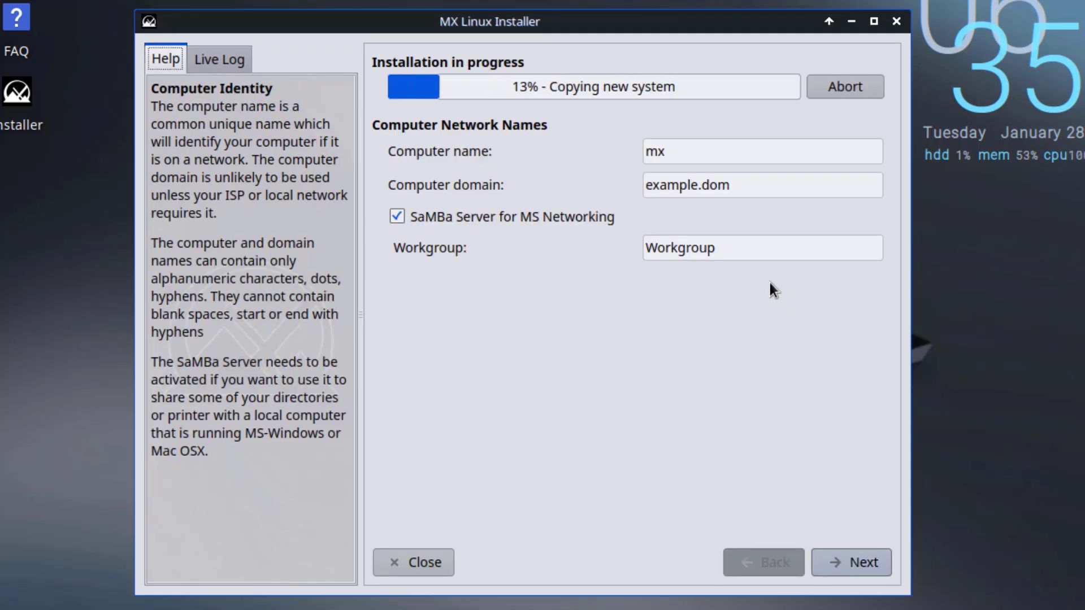
# Keep computer name mx, disable the SaMBa server, read the help, and continue.
pyautogui.doubleClick(668, 151)
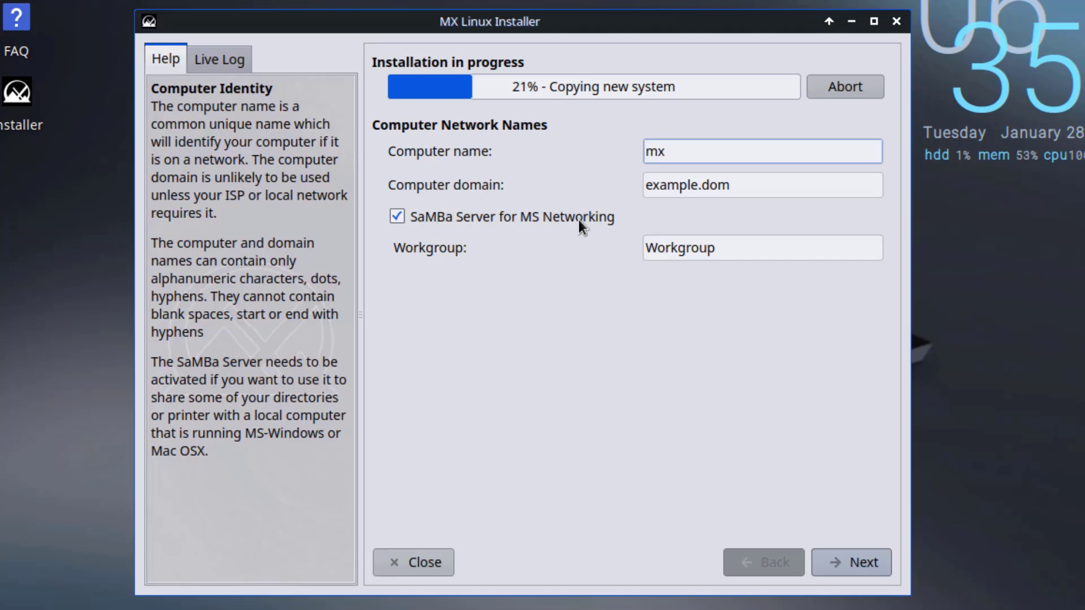
pyautogui.click(403, 215)
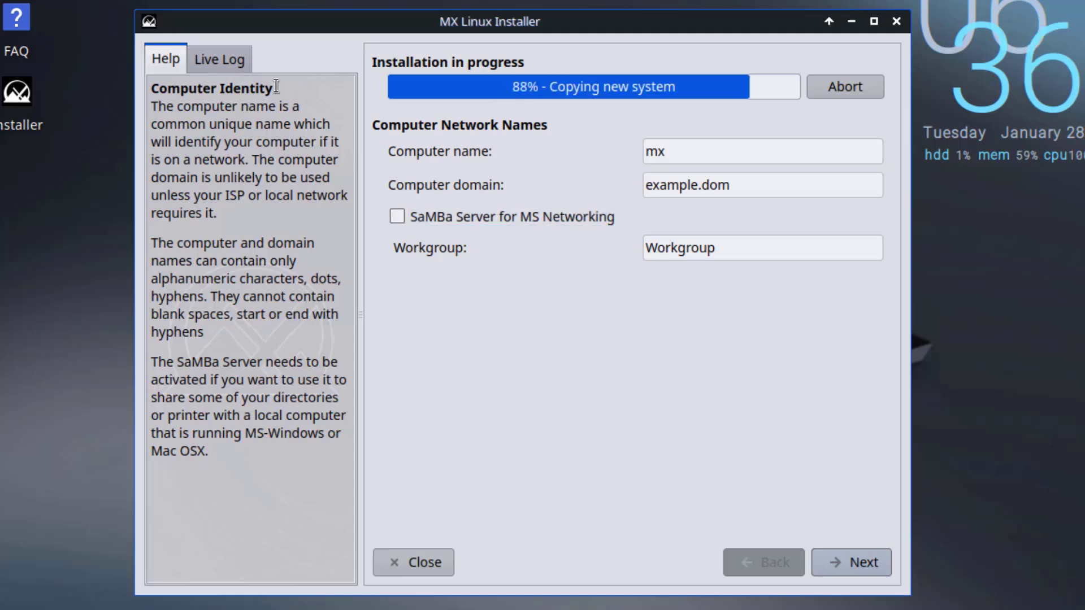
pyautogui.moveTo(277, 89); pyautogui.dragTo(148, 89)
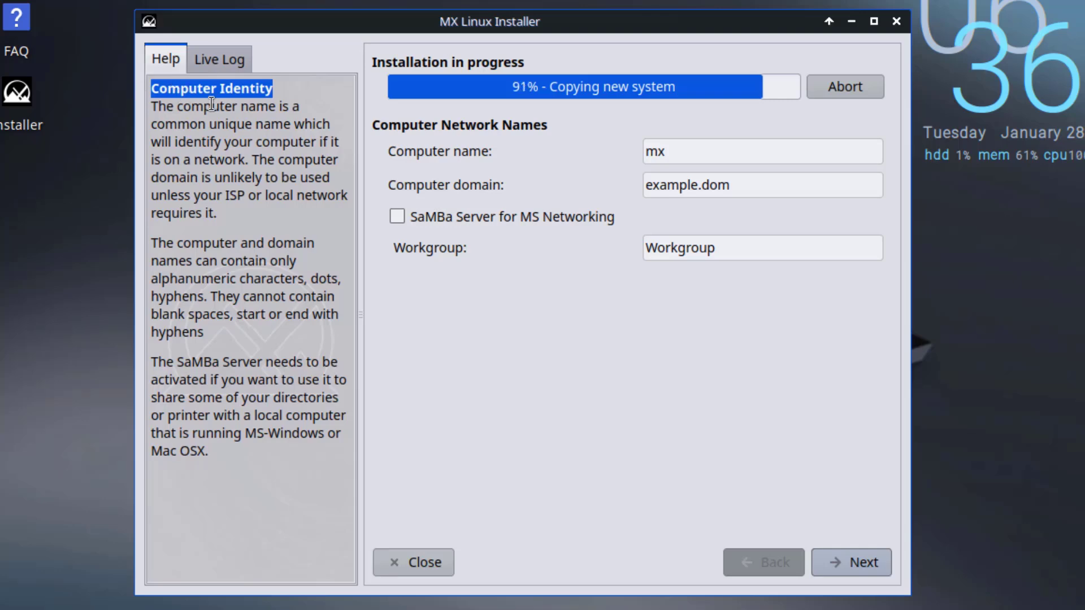
pyautogui.tripleClick(208, 250)
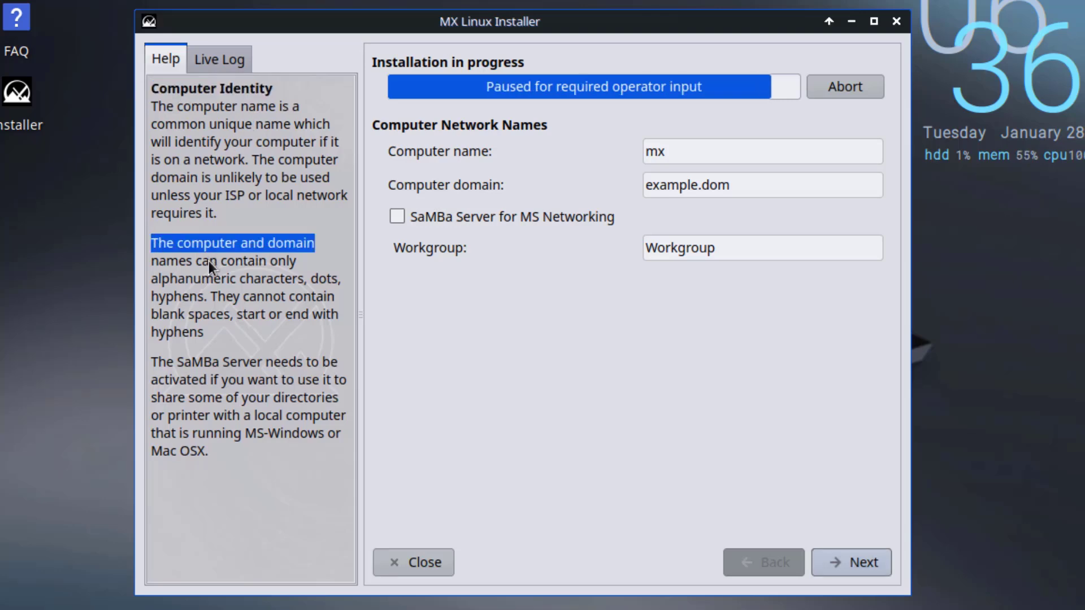
pyautogui.moveTo(263, 362); pyautogui.dragTo(141, 354)
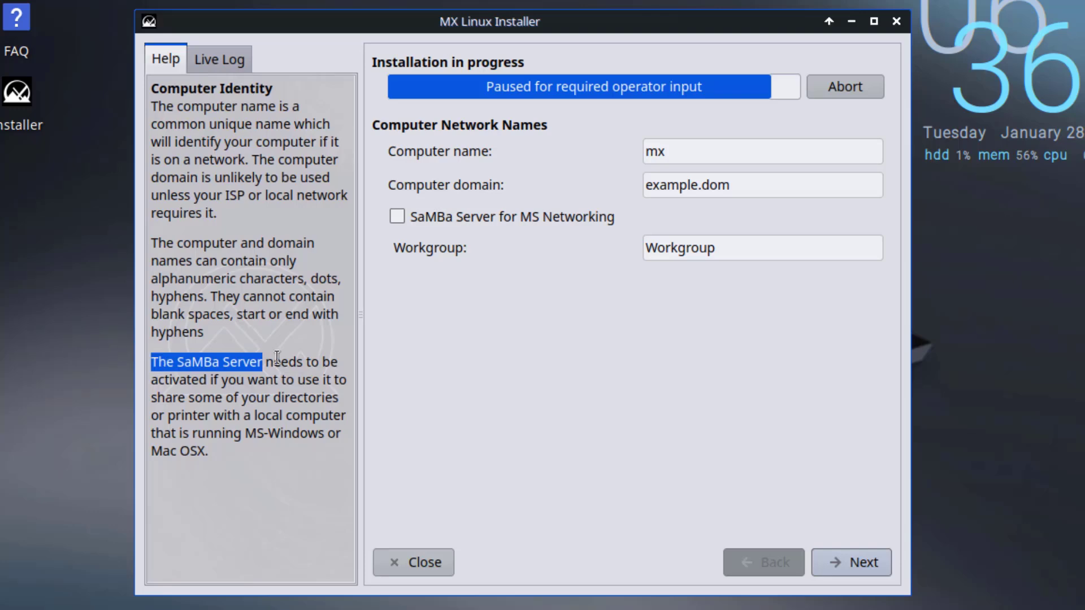
pyautogui.click(853, 553)
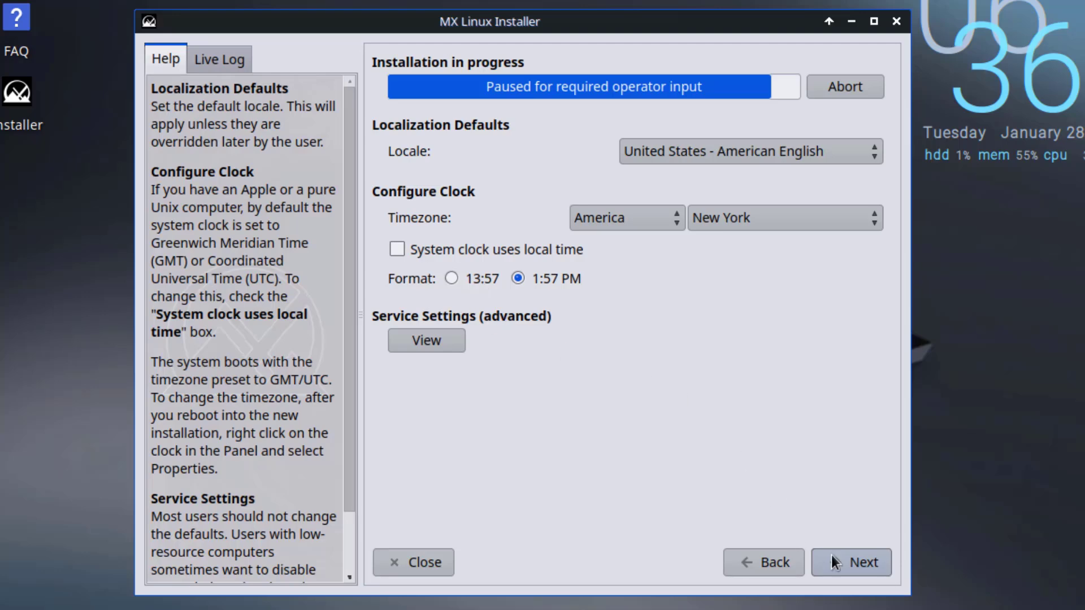
# Keep the default locale and clock, then enter the user name and user password.
pyautogui.click(858, 559)
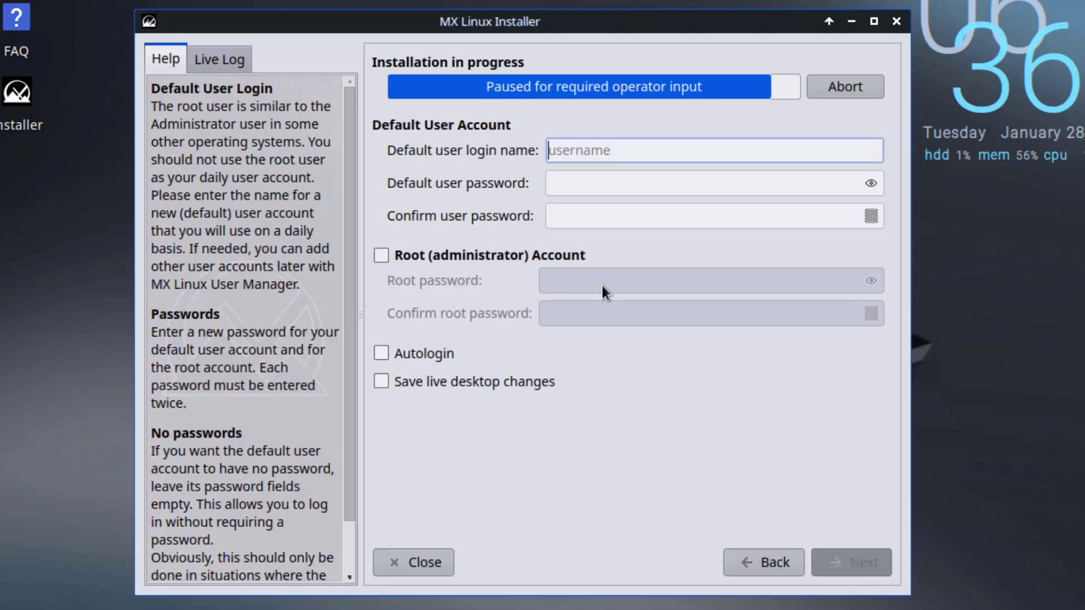
pyautogui.press('Tab')
pyautogui.press('Tab')
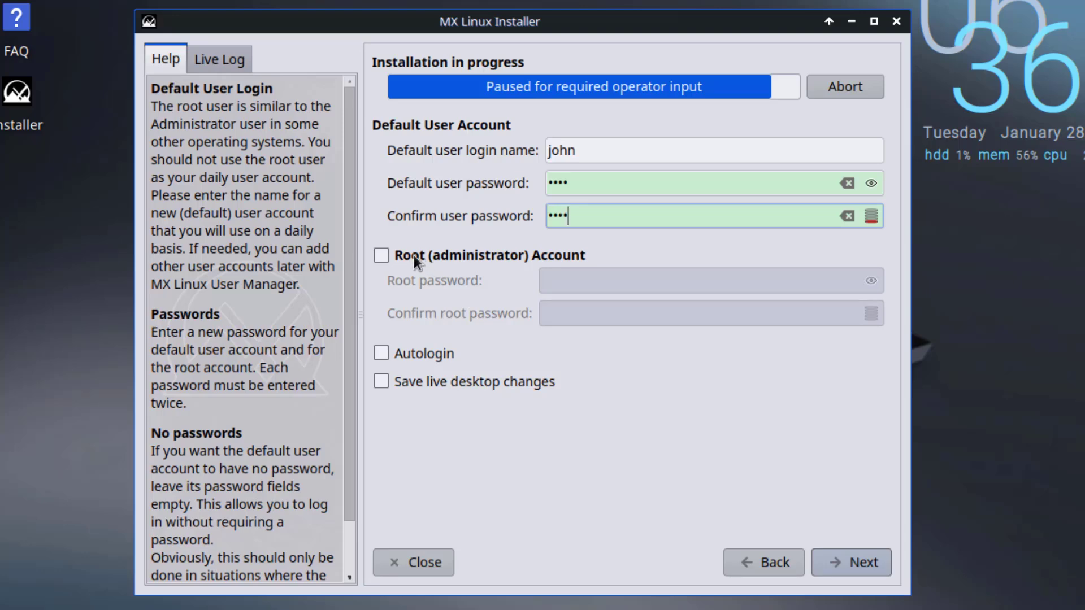
# Enable the root account, enter and confirm its password, and continue installing.
pyautogui.click(382, 256)
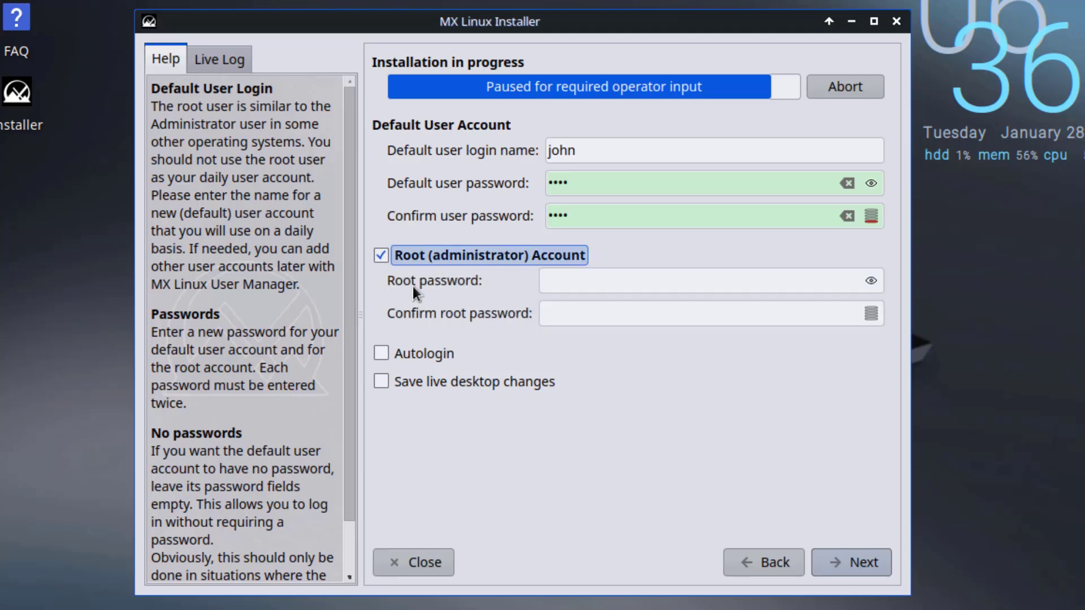
pyautogui.click(566, 285)
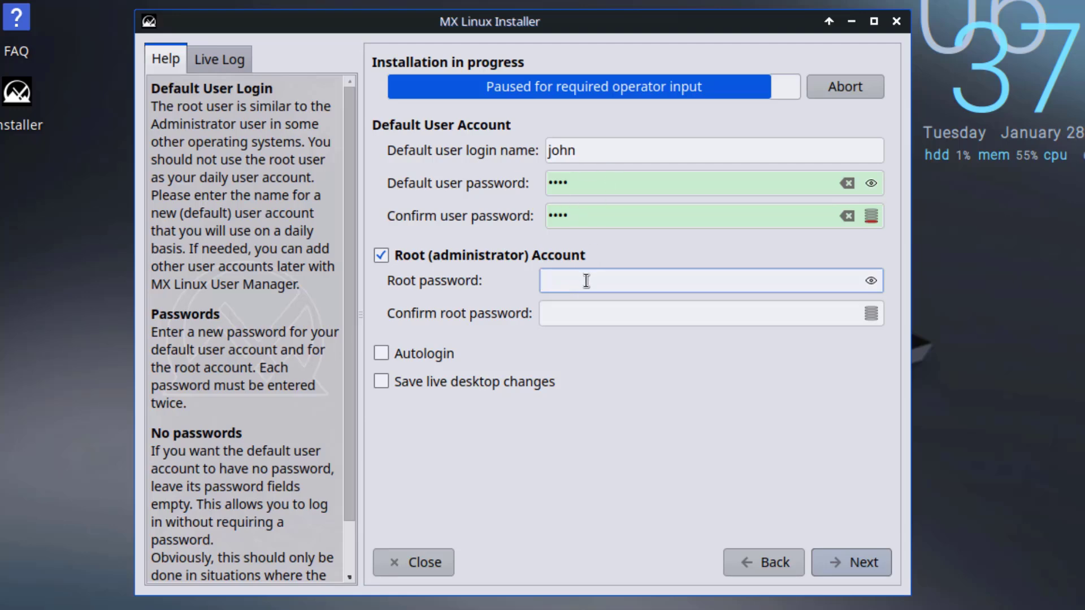
pyautogui.click(577, 311)
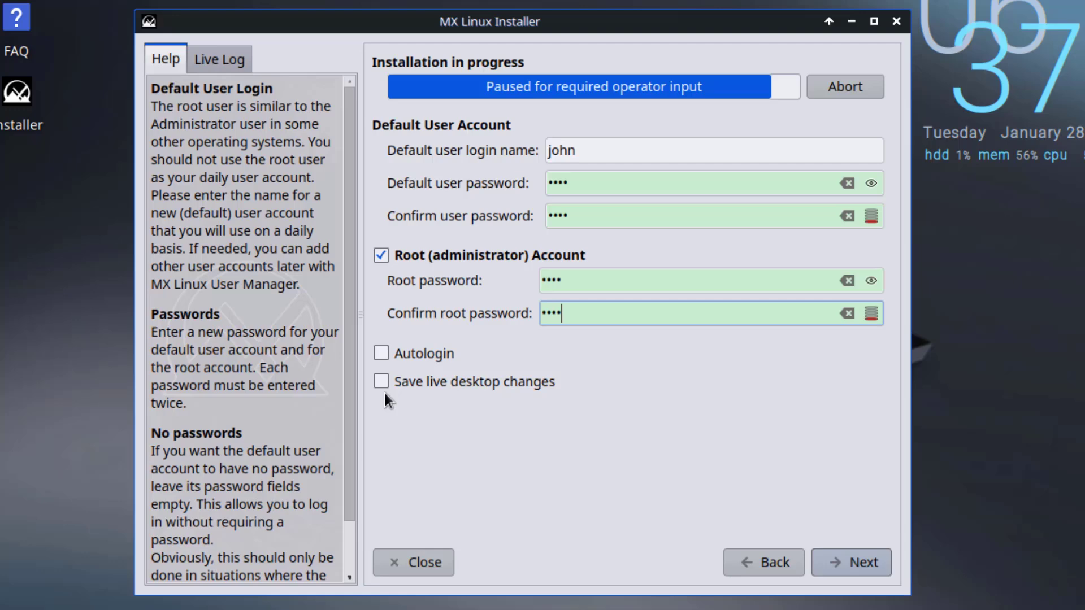
pyautogui.click(831, 562)
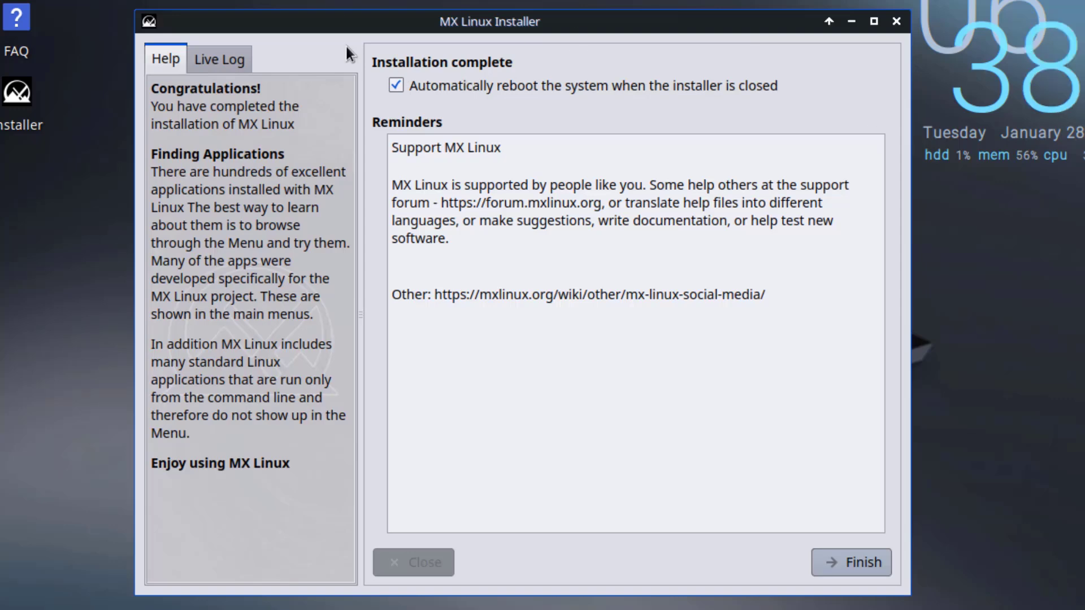
# Finish the installer, then log in to the rebooted system with the user password.
pyautogui.click(848, 562)
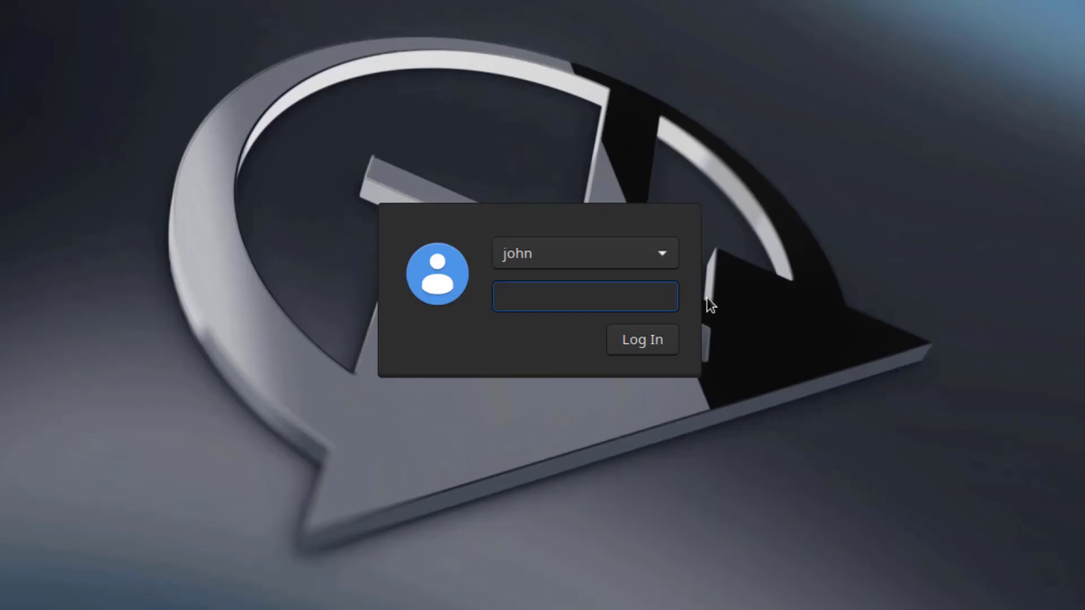
pyautogui.write('••••')
pyautogui.click(670, 341)
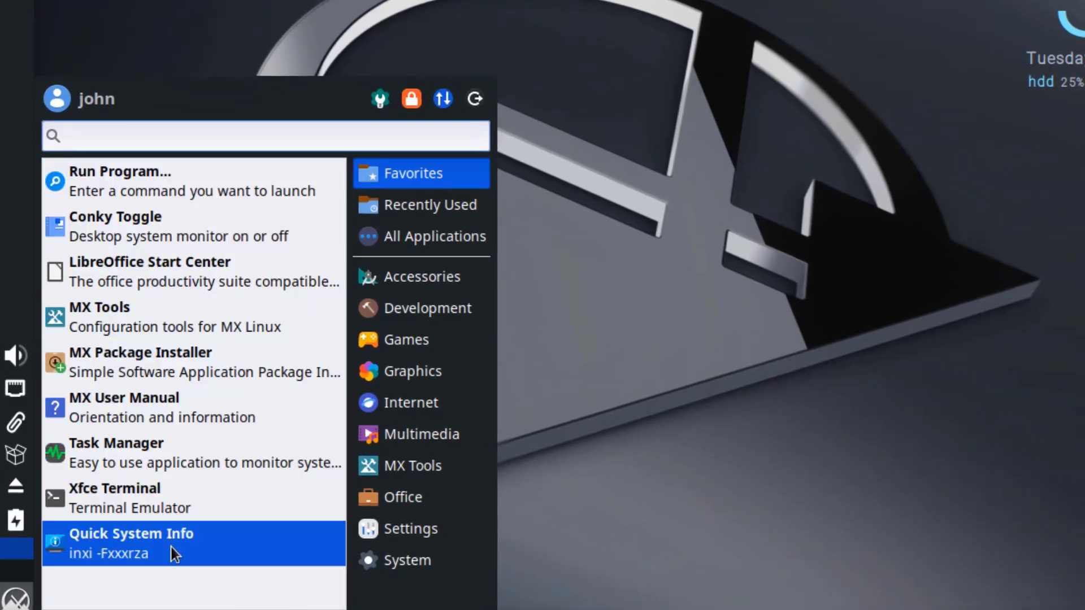
# Switch the Whisker menu to All Applications and scroll down to Xfce Terminal Settings.
pyautogui.click(406, 210)
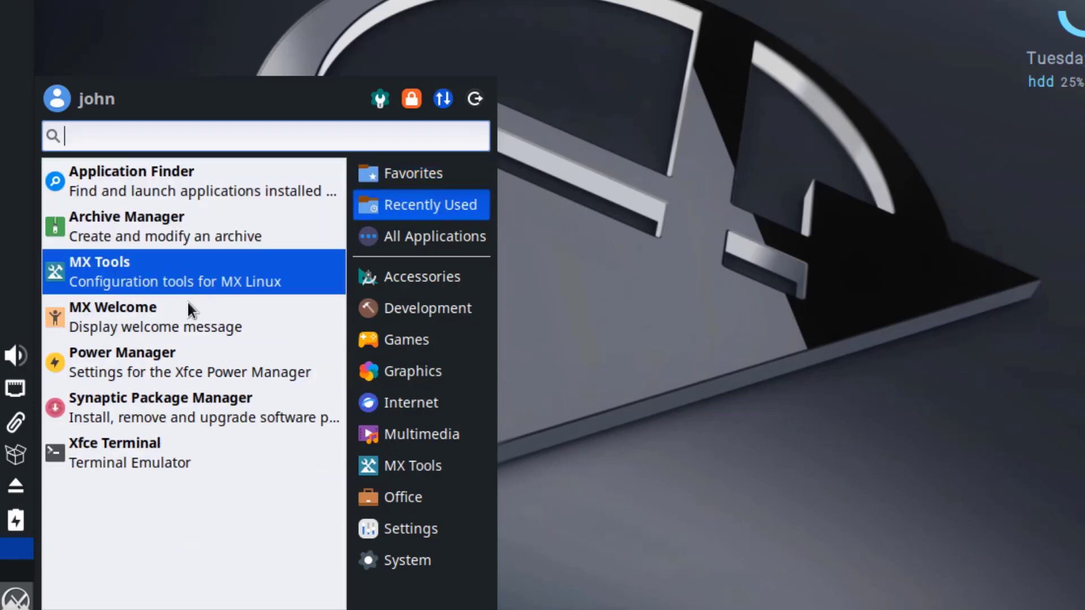
pyautogui.click(429, 236)
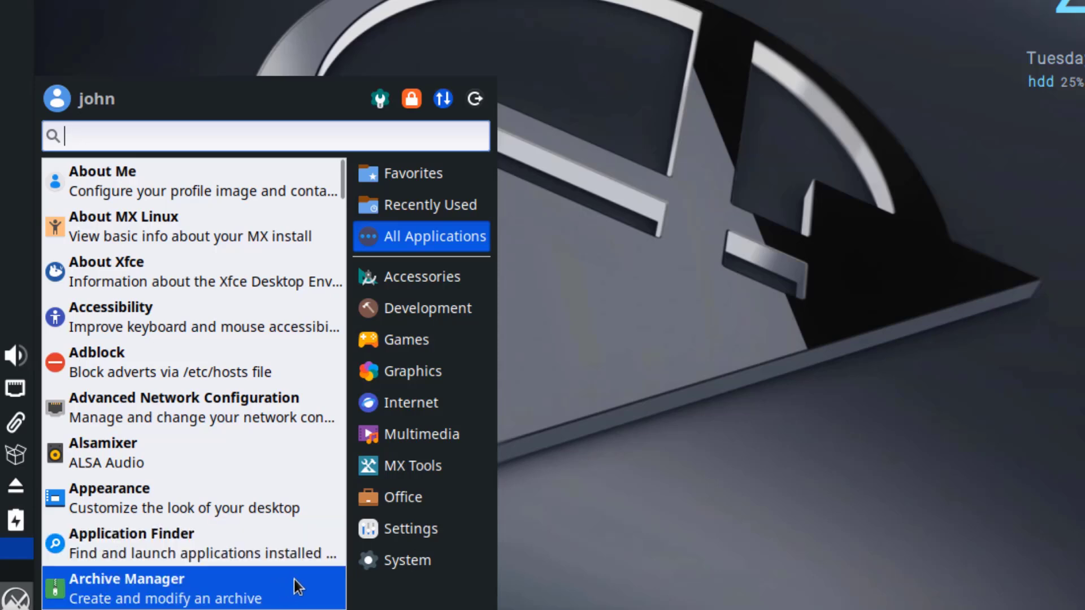
pyautogui.scroll(-5, 317, 573)
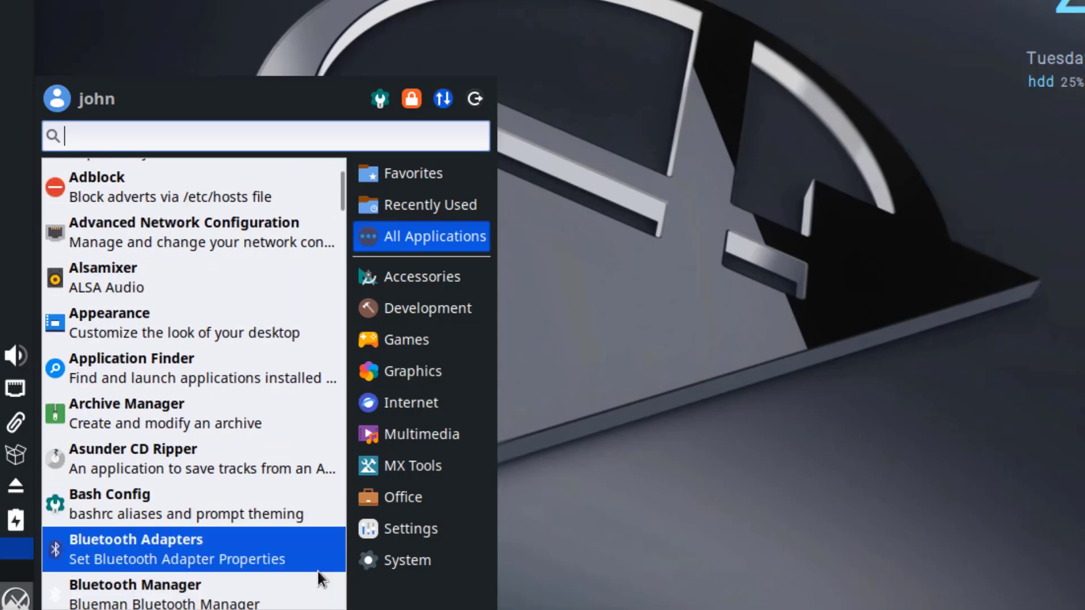
pyautogui.scroll(-1, 323, 567)
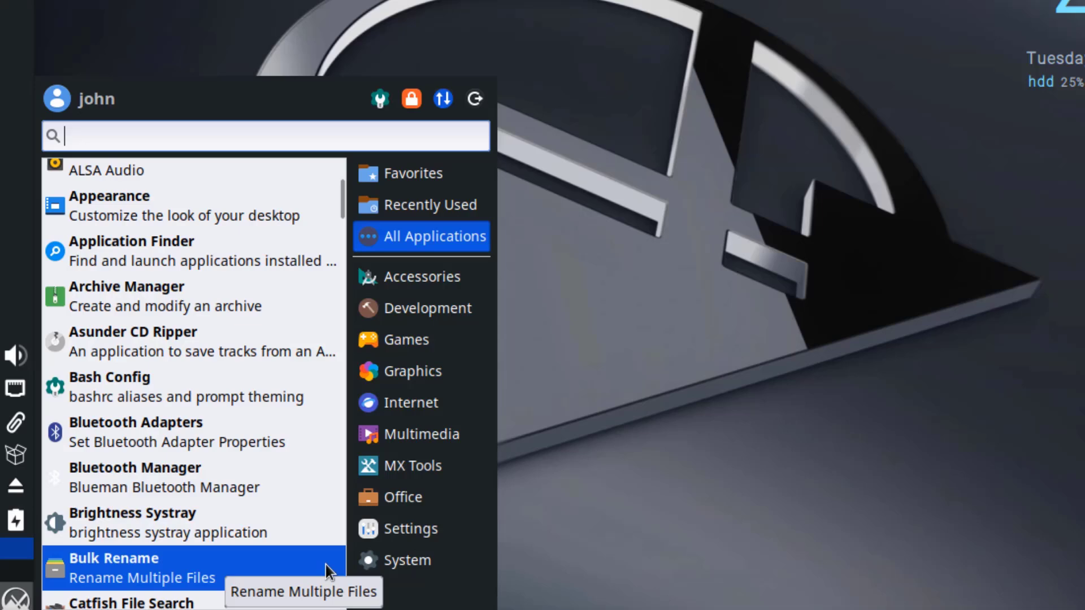
pyautogui.scroll(-2, 326, 564)
pyautogui.scroll(-5, 330, 558)
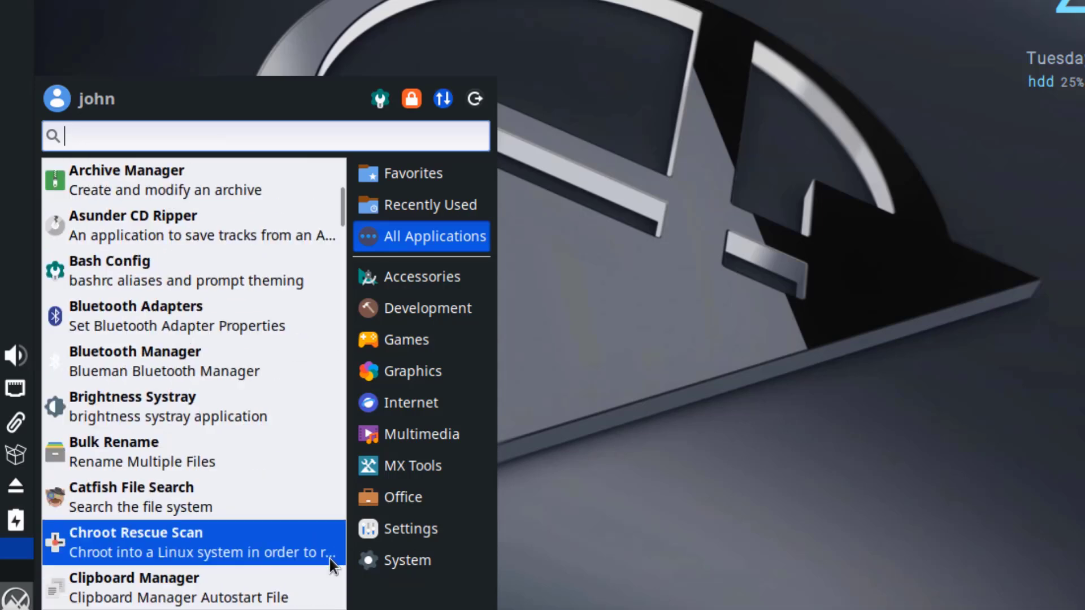
pyautogui.scroll(-2, 332, 557)
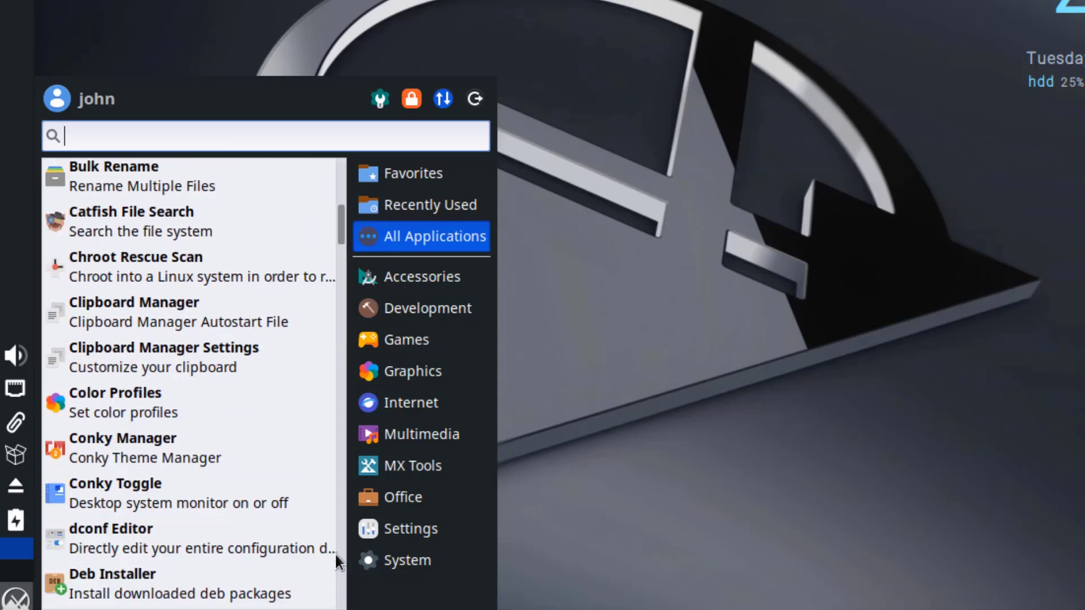
pyautogui.scroll(-1, 335, 553)
pyautogui.scroll(-2, 335, 551)
pyautogui.scroll(-1, 322, 544)
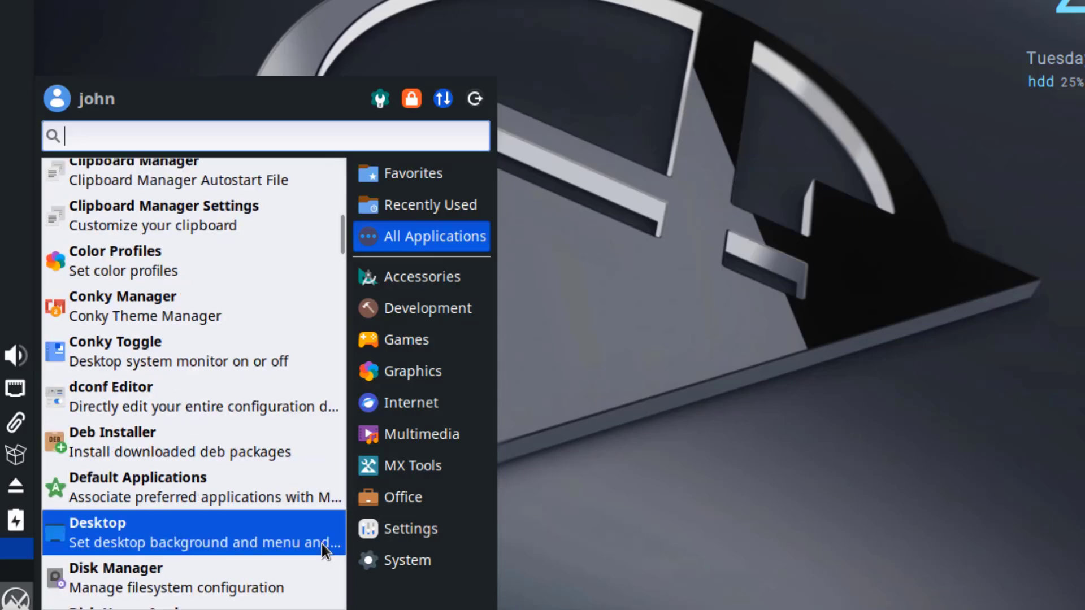
pyautogui.scroll(-5, 322, 543)
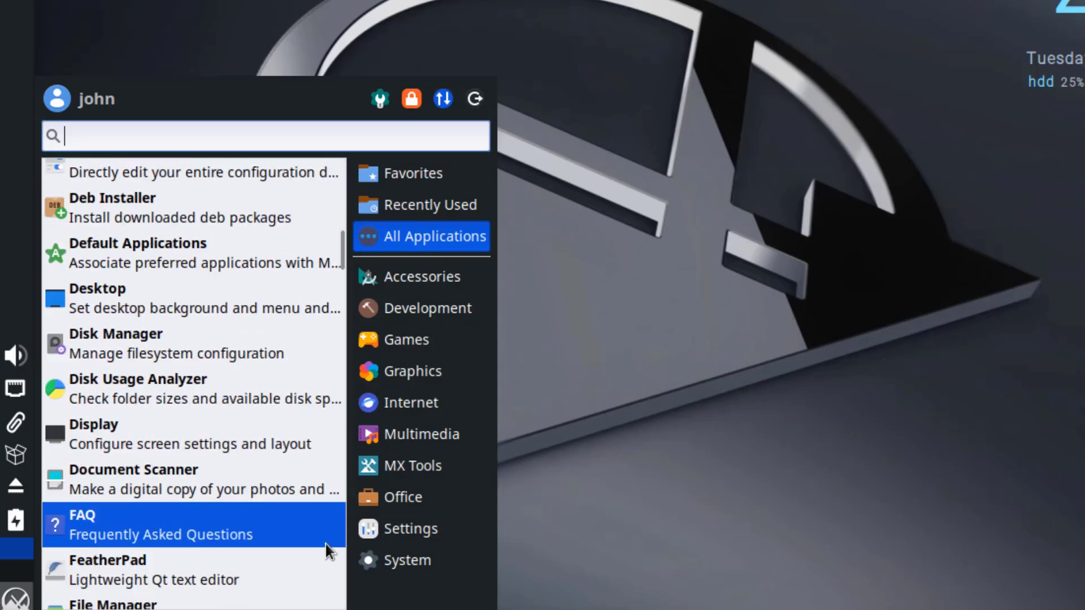
pyautogui.scroll(-2, 327, 544)
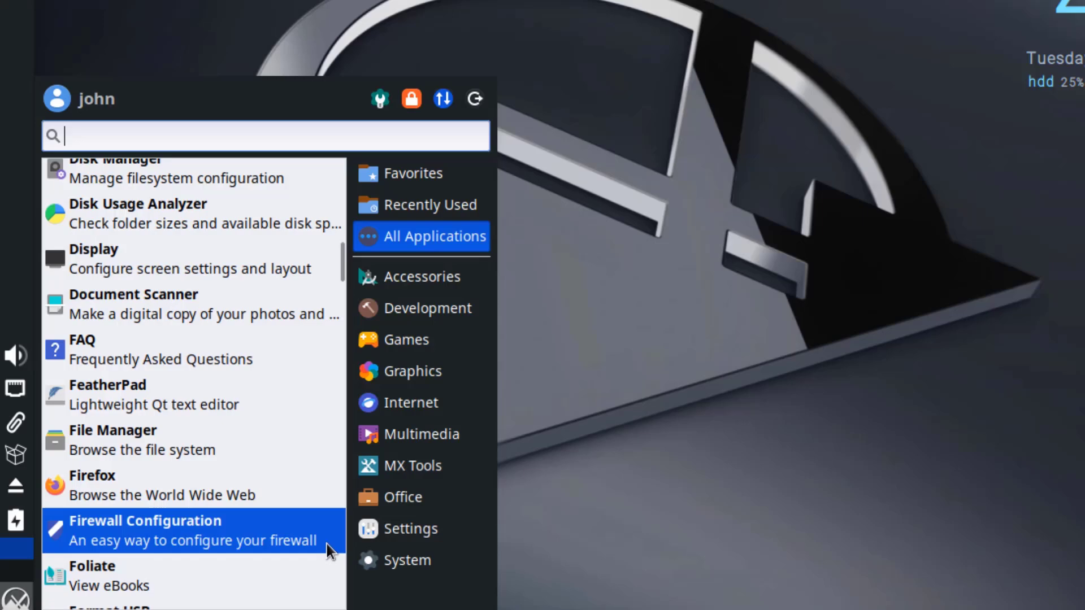
pyautogui.scroll(-3, 326, 544)
pyautogui.scroll(-5, 327, 544)
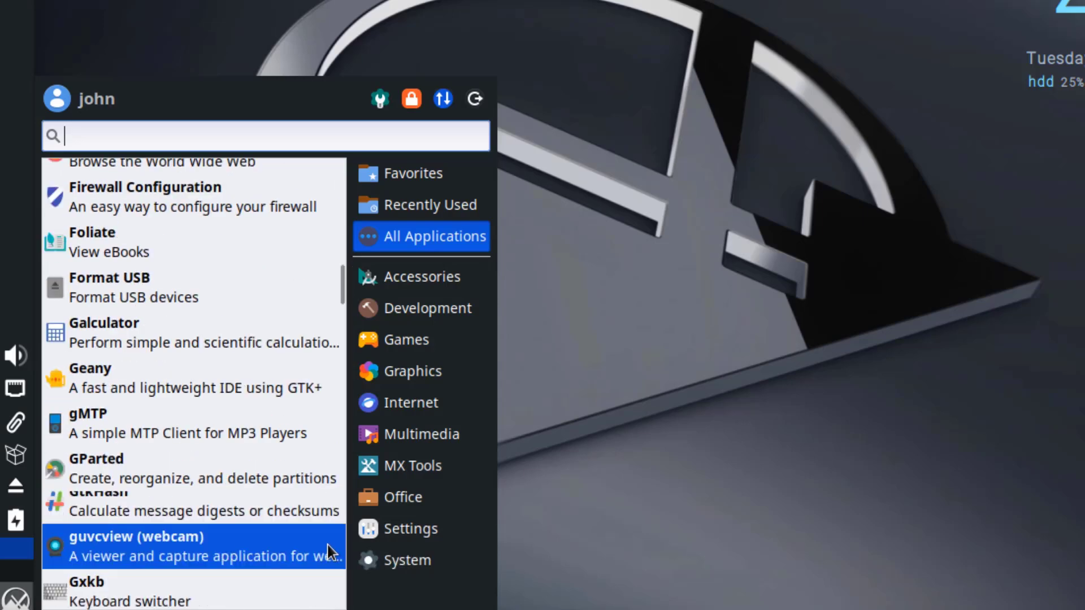
pyautogui.scroll(-1, 331, 545)
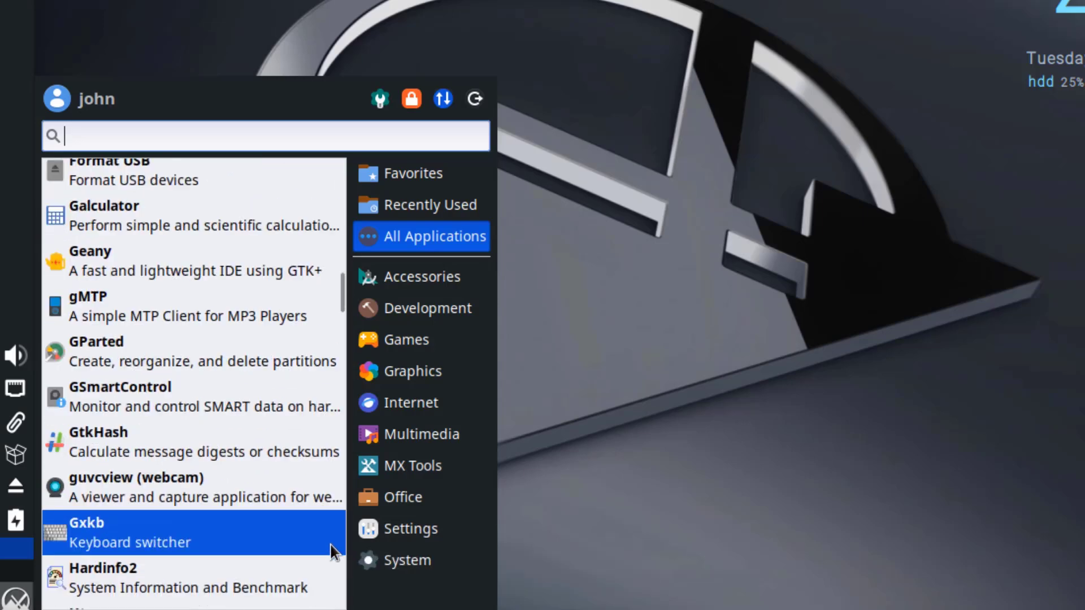
pyautogui.scroll(-5, 331, 546)
pyautogui.scroll(-4, 333, 549)
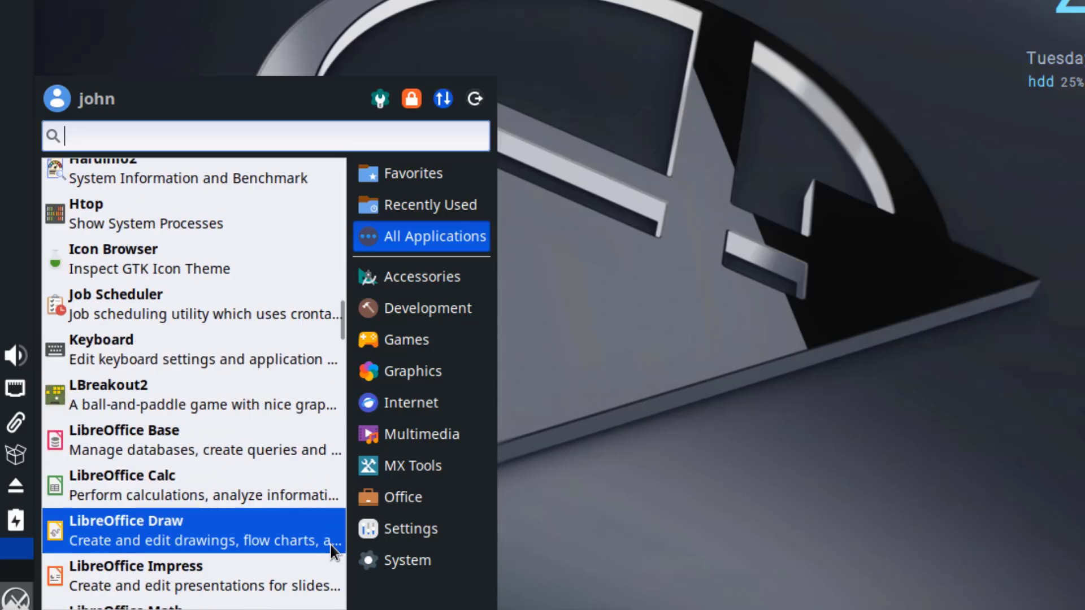
pyautogui.scroll(-2, 333, 549)
pyautogui.scroll(-4, 334, 544)
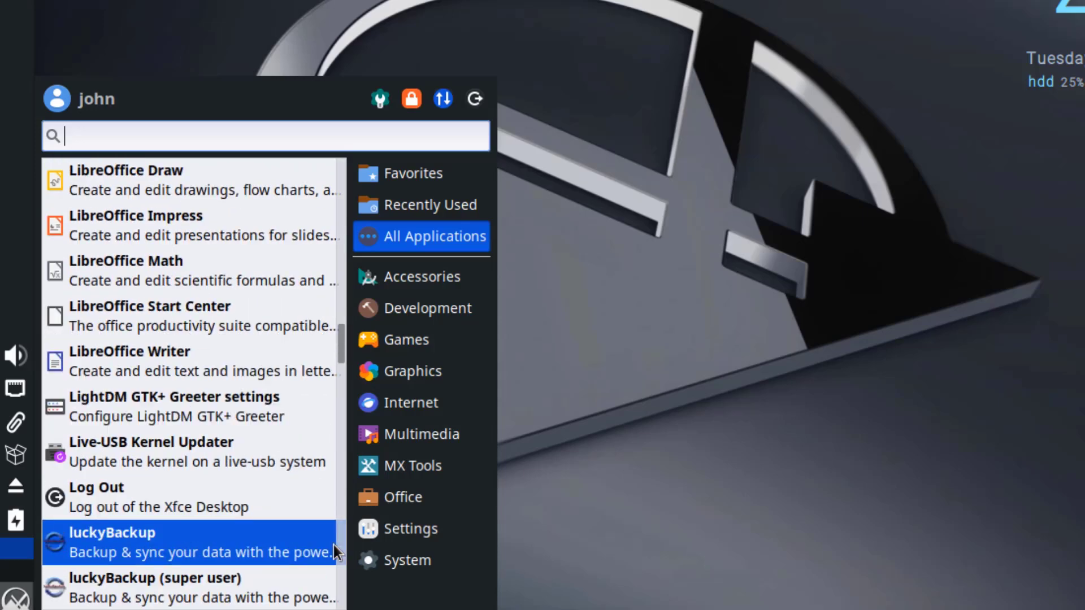
pyautogui.scroll(-3, 334, 545)
pyautogui.scroll(-7, 333, 546)
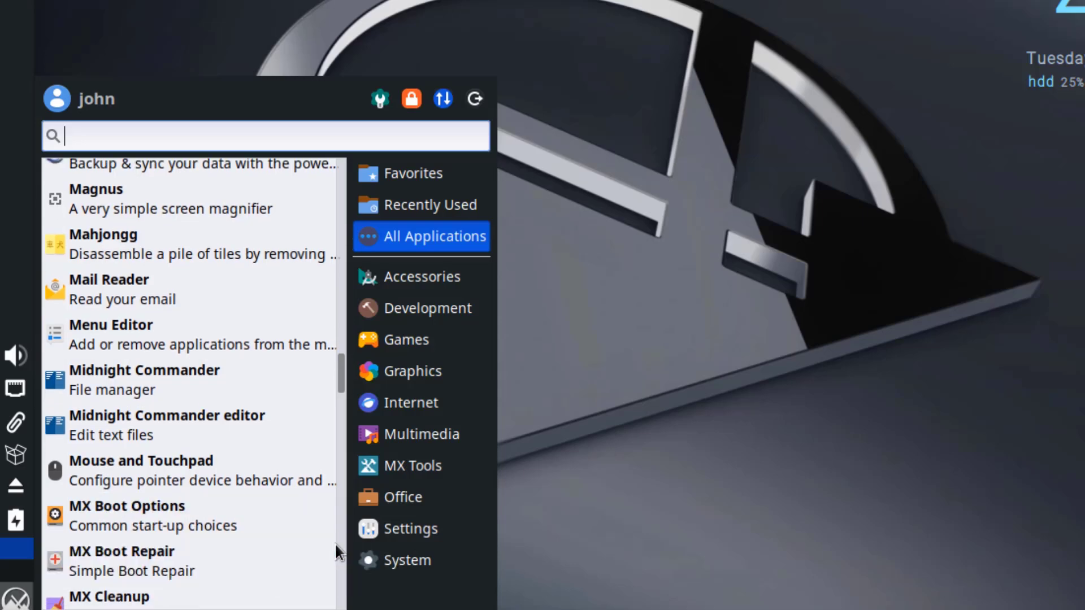
pyautogui.scroll(-1, 334, 544)
pyautogui.scroll(-2, 331, 542)
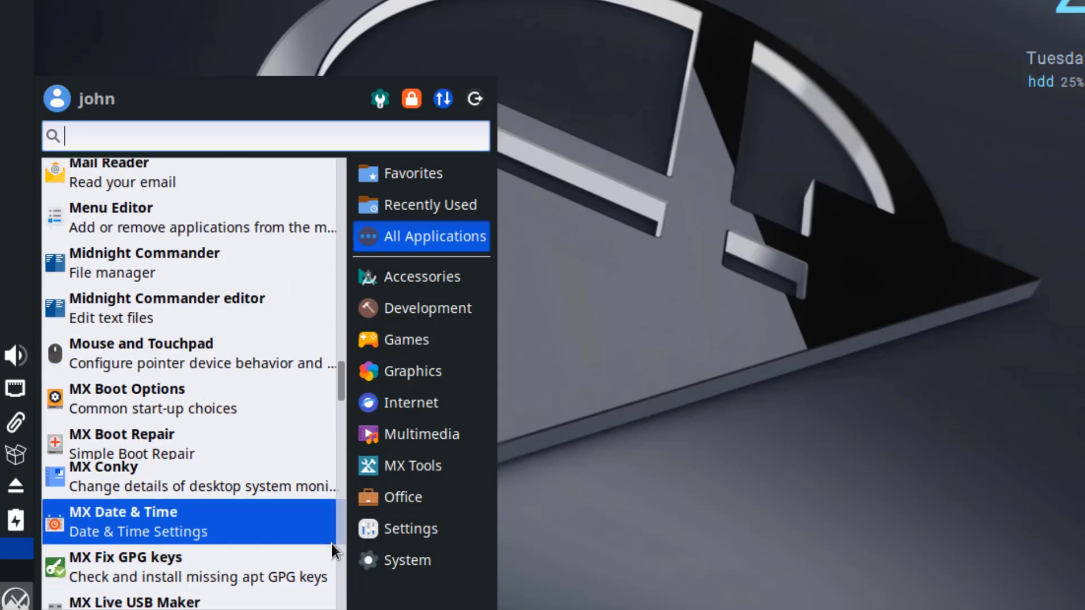
pyautogui.scroll(-9, 330, 543)
pyautogui.scroll(-3, 330, 544)
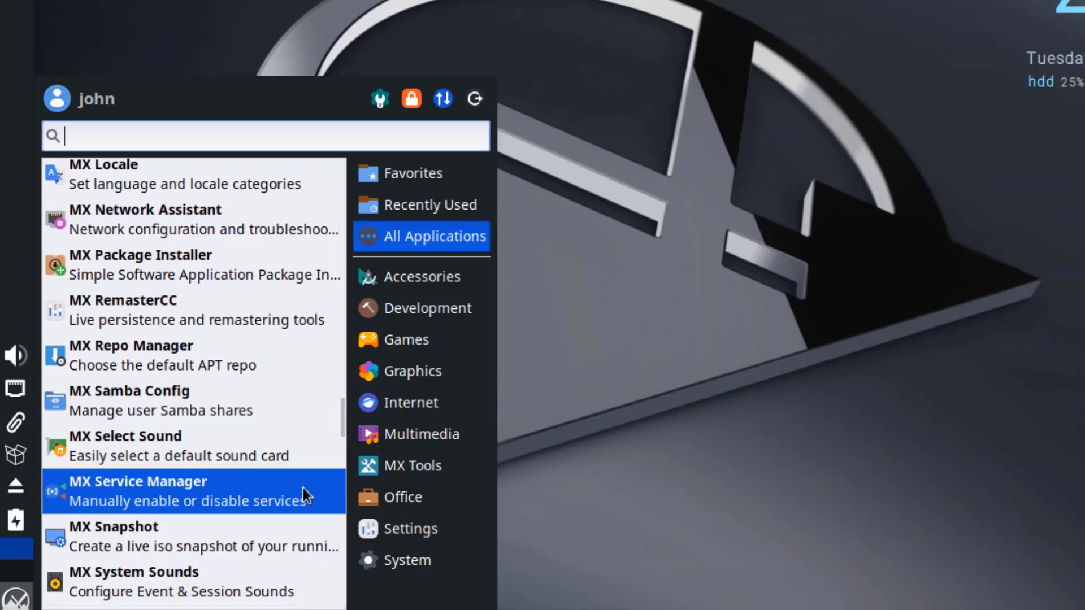
pyautogui.scroll(-5, 330, 521)
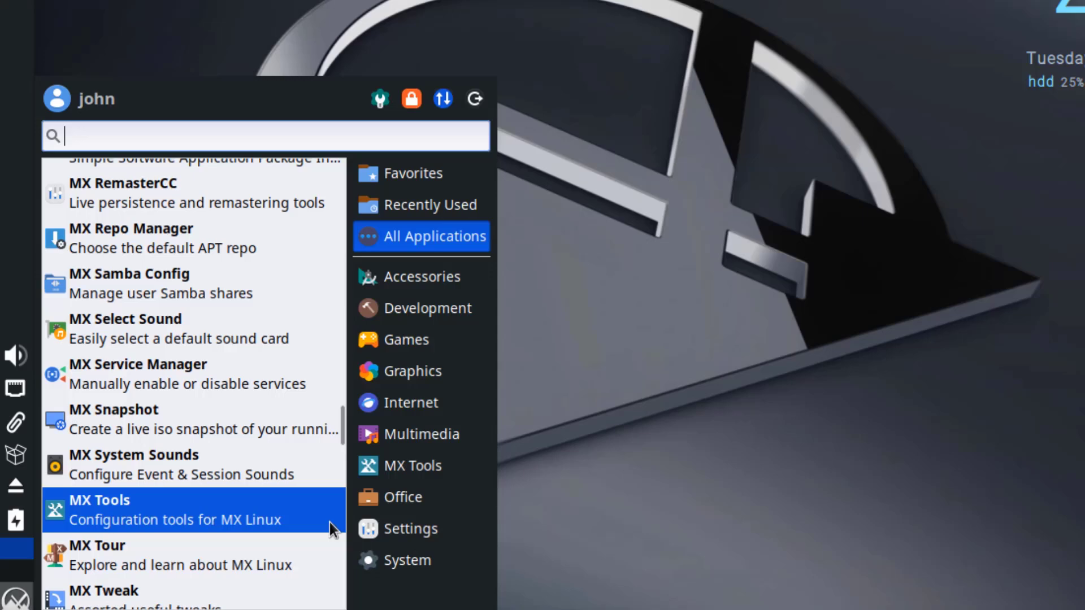
pyautogui.scroll(-4, 330, 522)
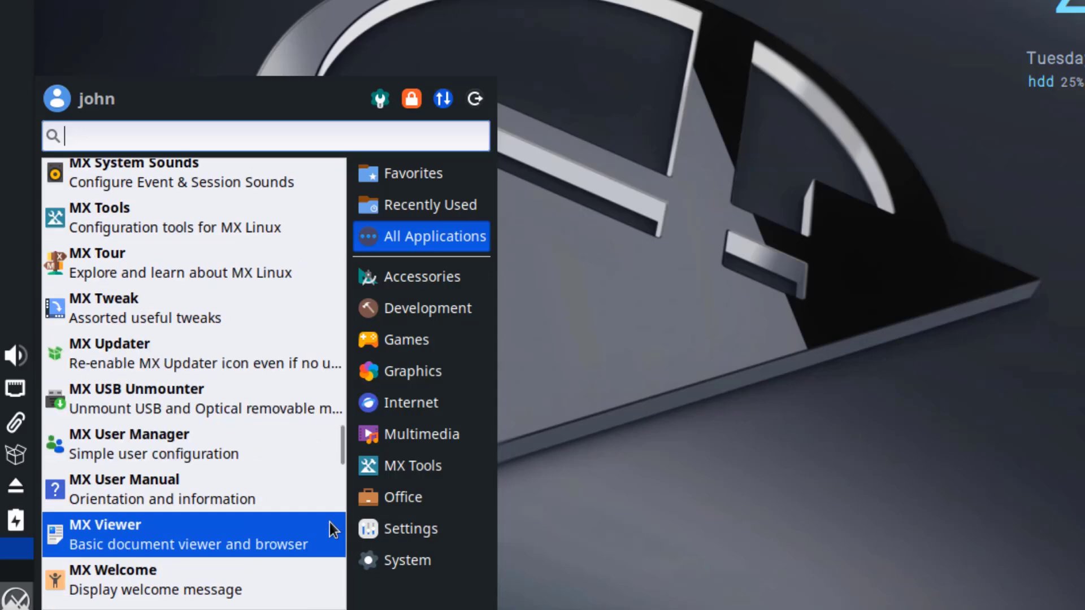
pyautogui.scroll(-8, 328, 523)
pyautogui.scroll(-1, 328, 523)
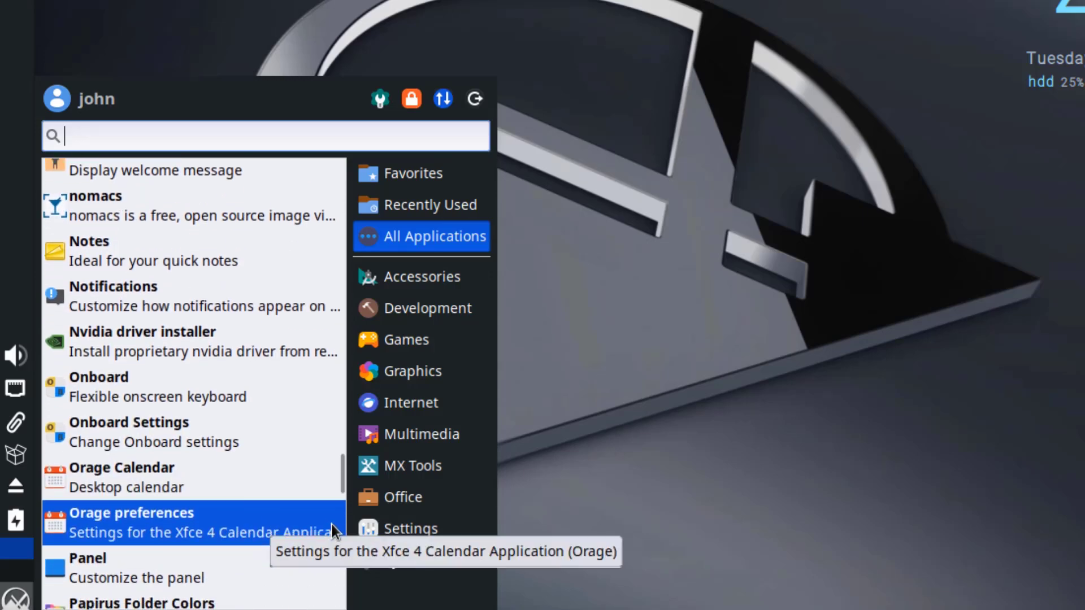
pyautogui.scroll(-1, 331, 523)
pyautogui.scroll(-2, 333, 524)
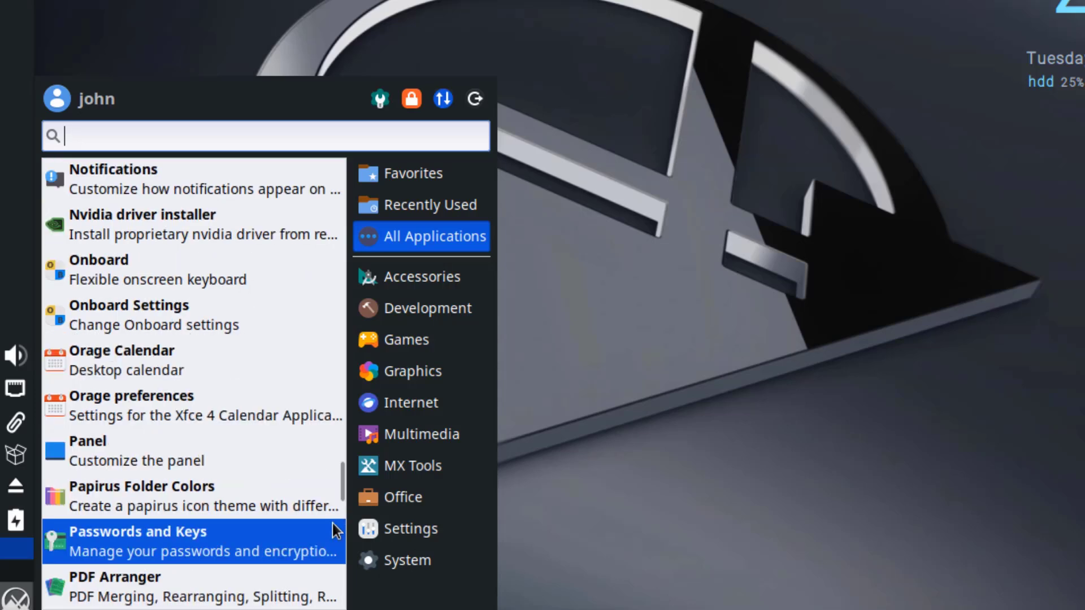
pyautogui.scroll(-3, 333, 523)
pyautogui.scroll(-3, 332, 523)
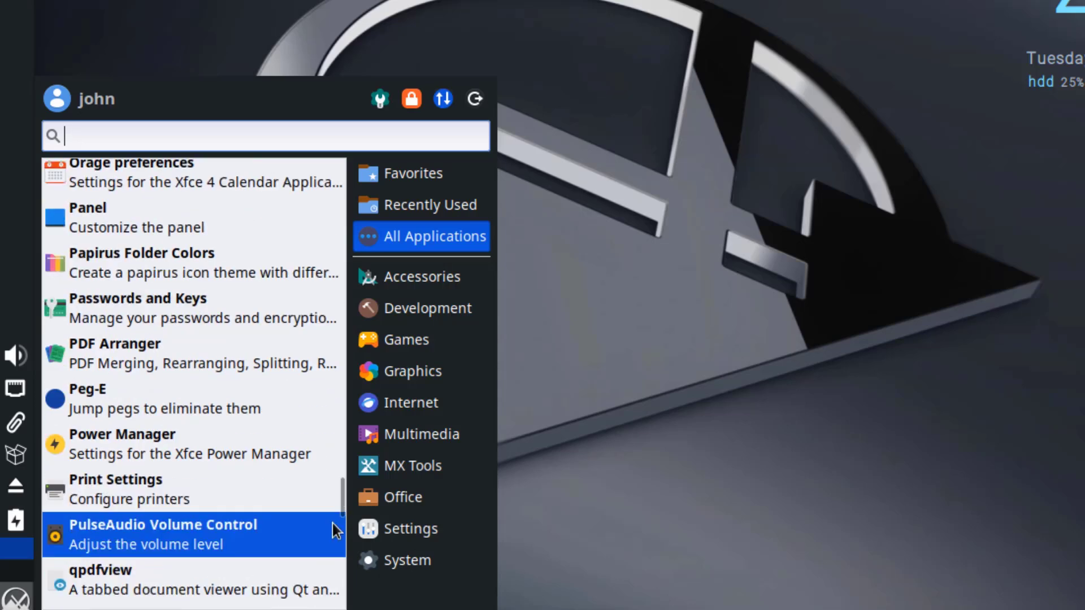
pyautogui.scroll(-3, 332, 523)
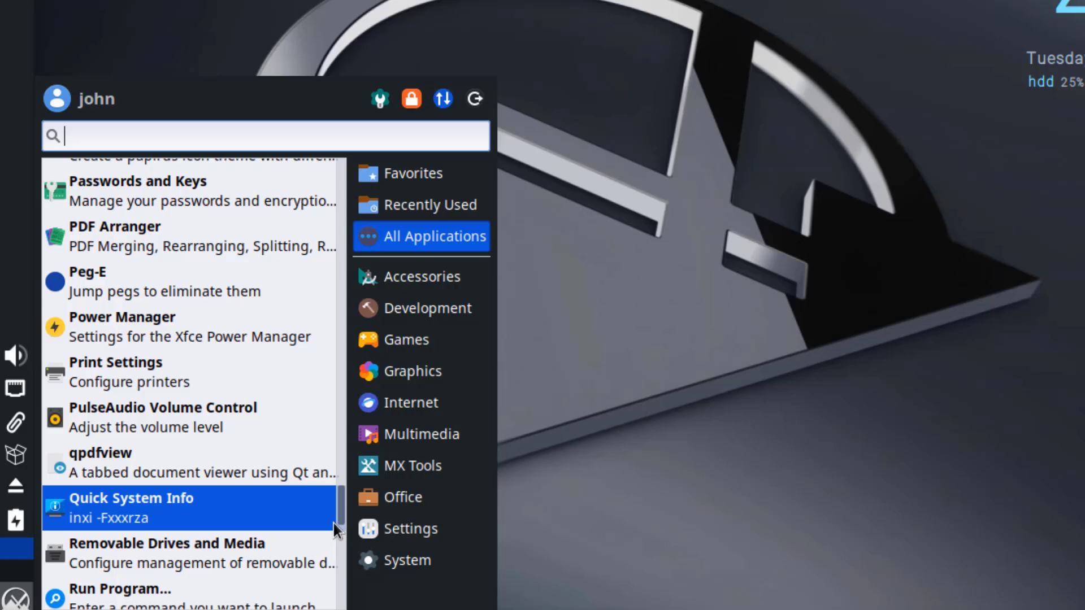
pyautogui.scroll(-4, 333, 523)
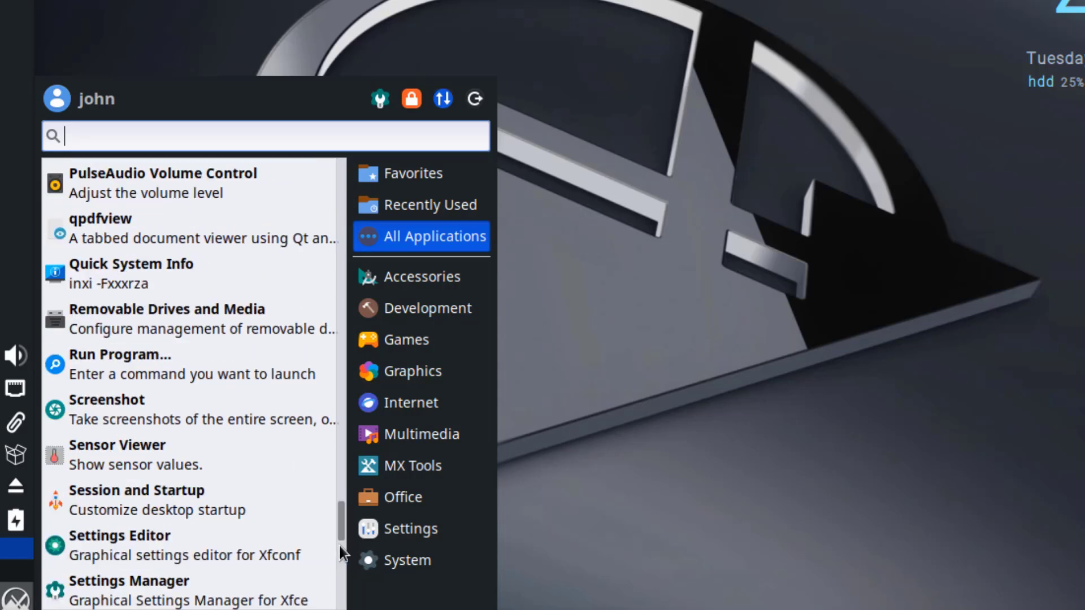
pyautogui.scroll(-5, 337, 551)
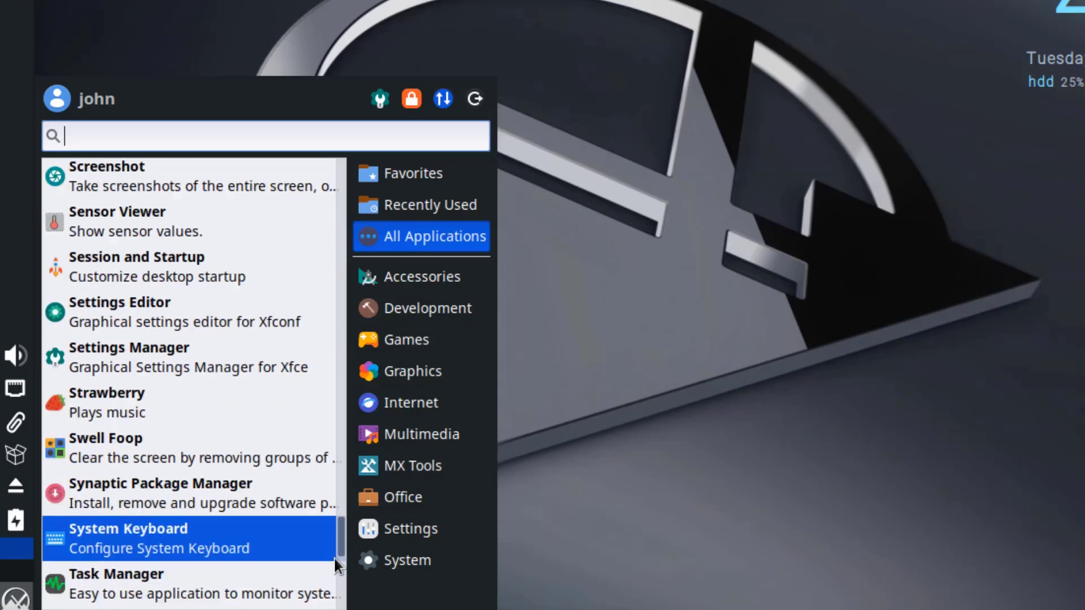
pyautogui.scroll(-12, 334, 558)
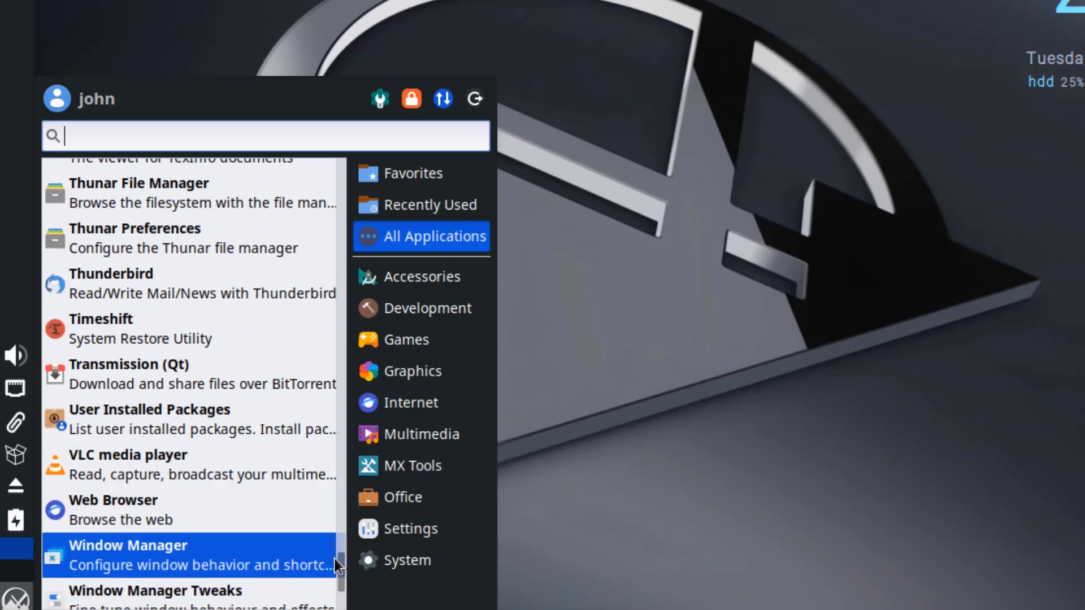
pyautogui.scroll(-5, 335, 558)
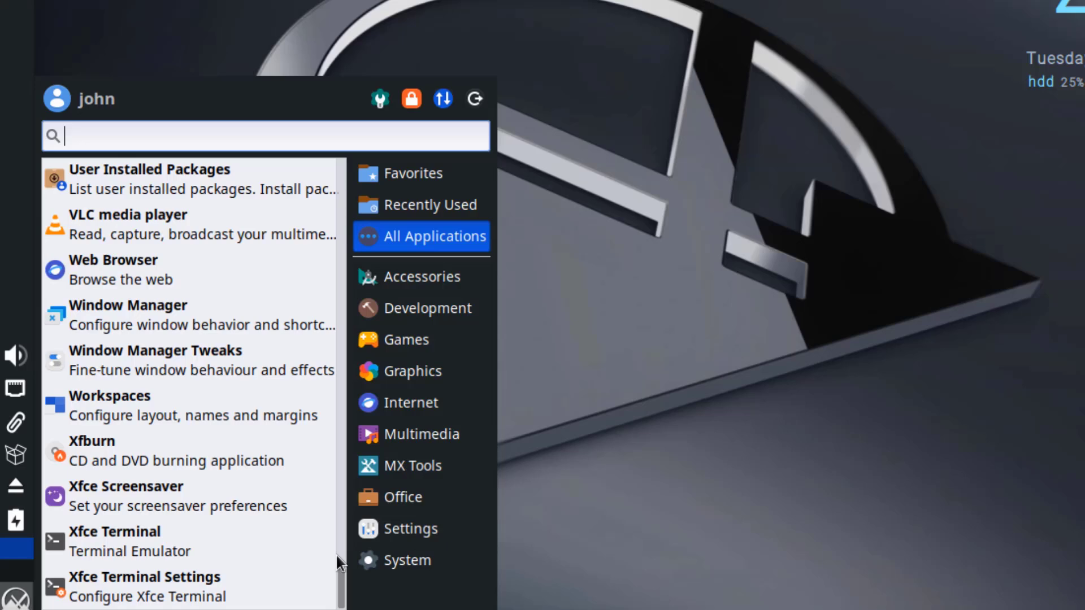
# Show the Accessories category and scroll through its applications.
pyautogui.click(419, 283)
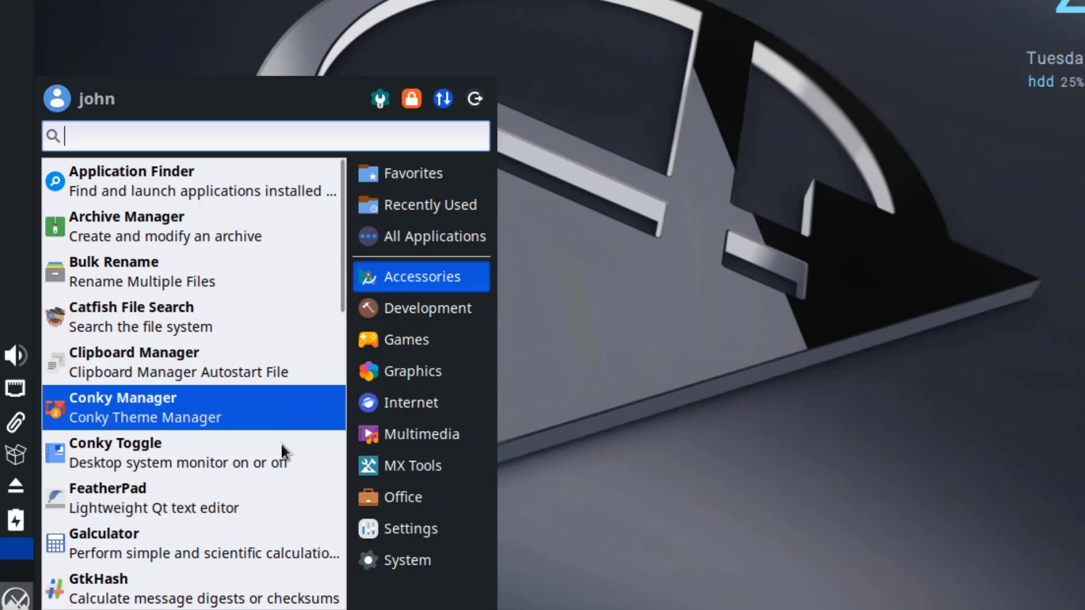
pyautogui.scroll(-1, 292, 579)
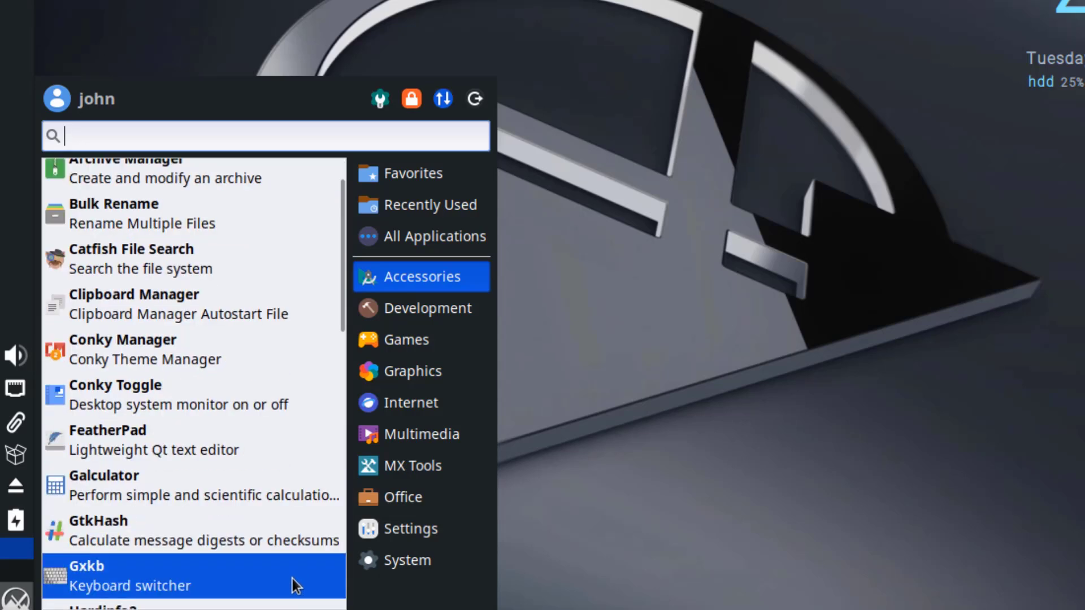
pyautogui.scroll(-5, 296, 574)
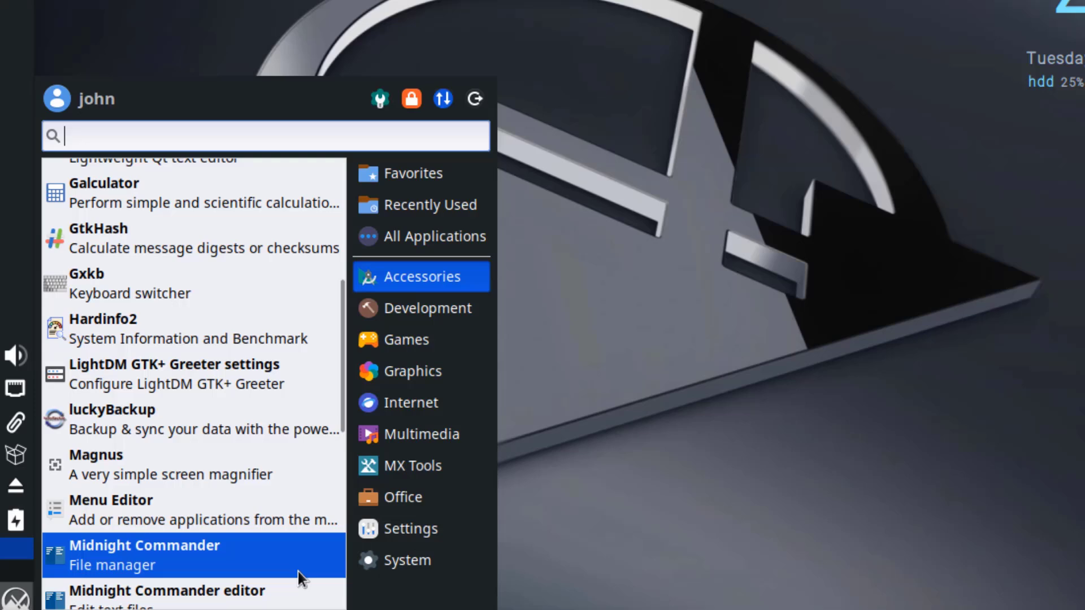
pyautogui.scroll(-3, 297, 571)
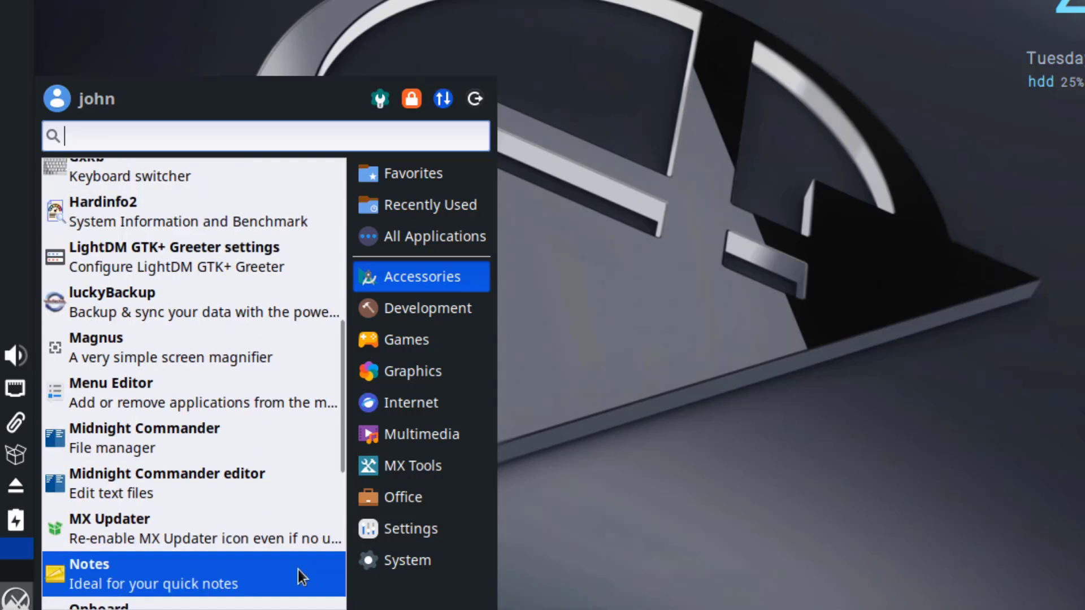
pyautogui.scroll(-5, 297, 561)
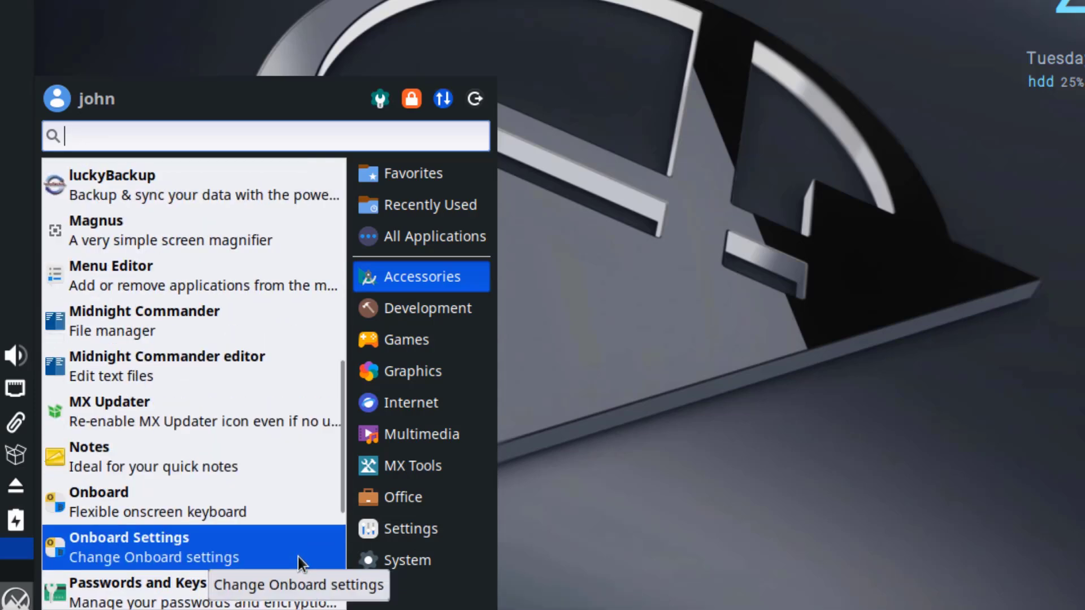
pyautogui.scroll(-5, 300, 554)
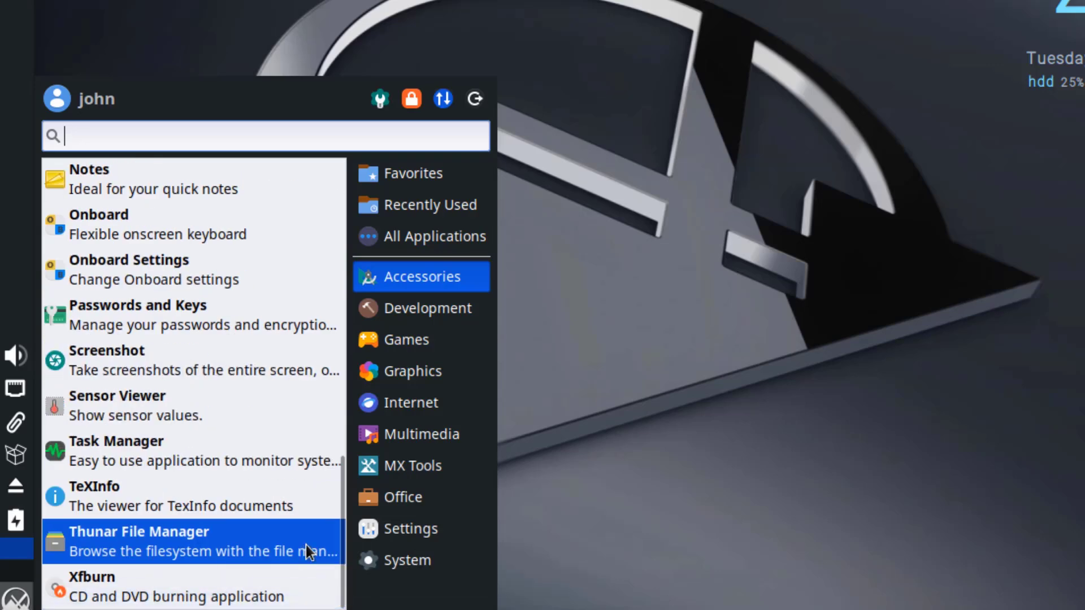
# Step through the Development, Games, Graphics, Internet and Multimedia categories.
pyautogui.click(415, 311)
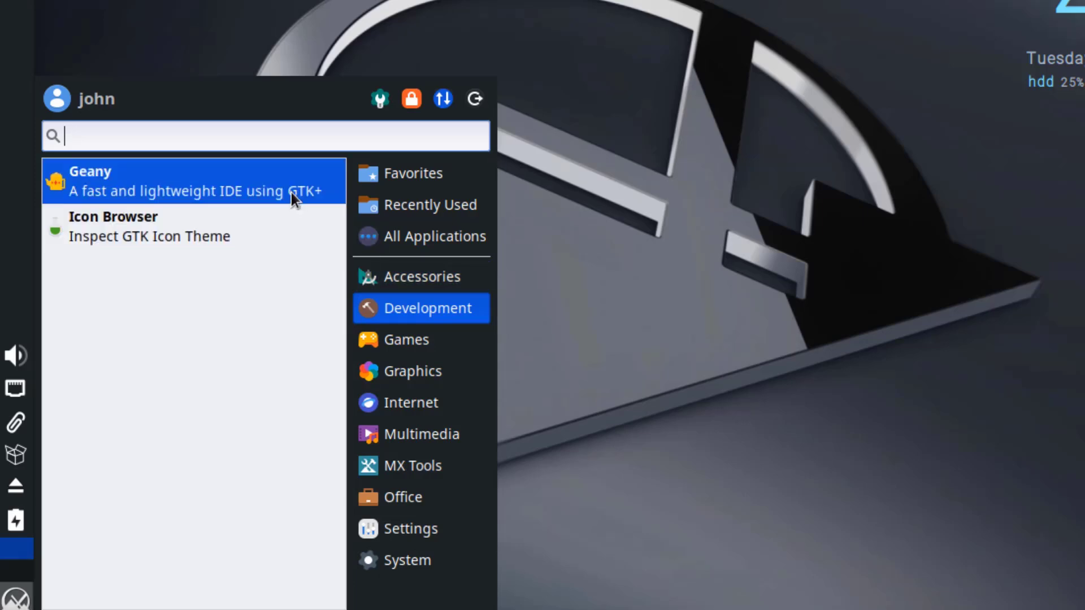
pyautogui.click(407, 340)
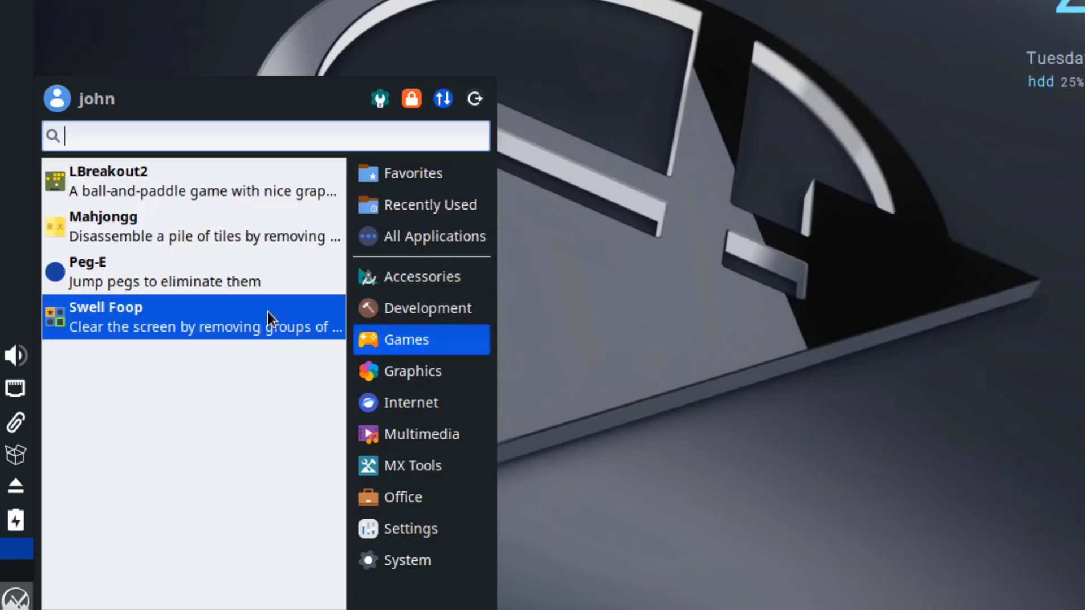
pyautogui.click(396, 370)
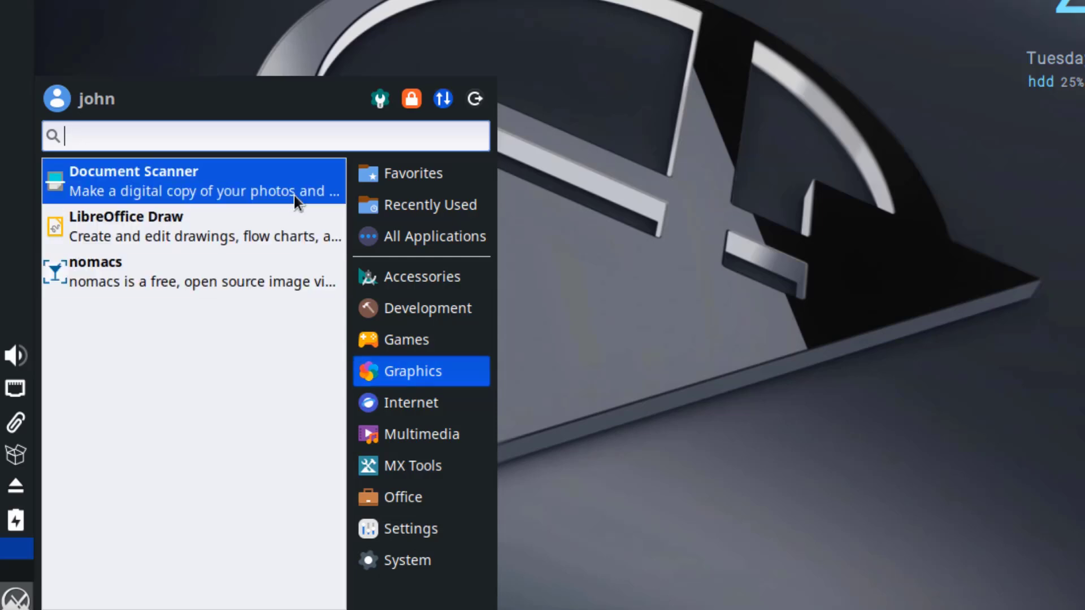
pyautogui.click(371, 402)
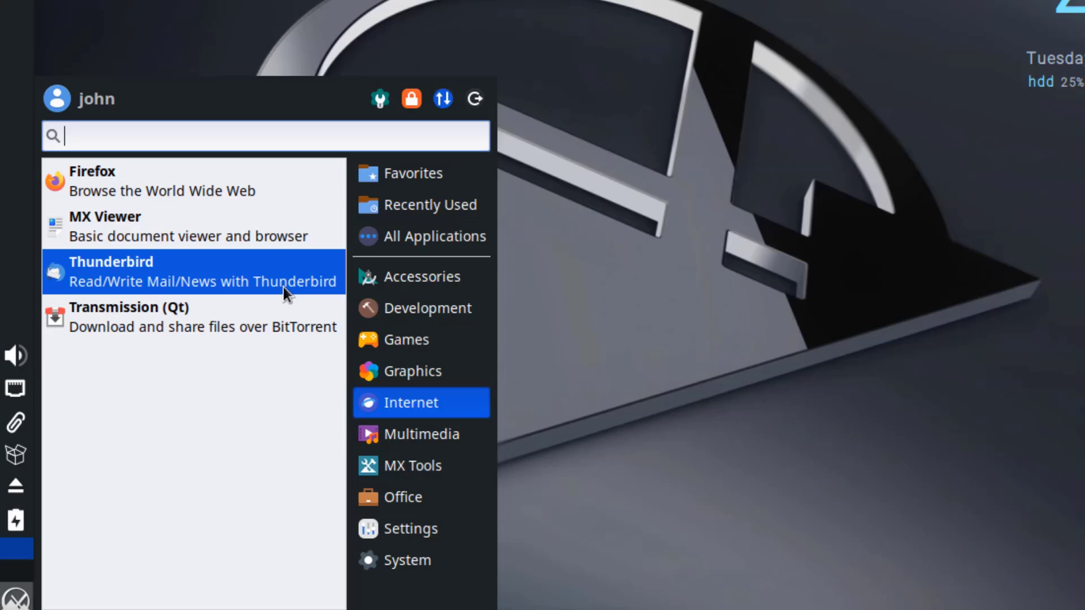
pyautogui.click(387, 442)
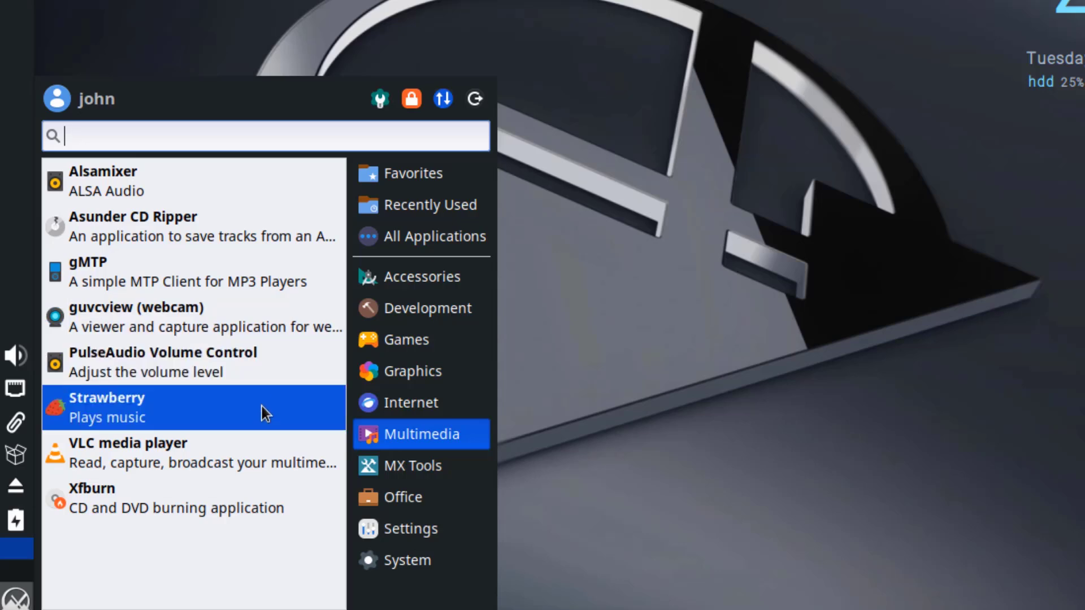
# Scroll through the full MX Tools list, then list the Office apps like LibreOffice and qpdfview.
pyautogui.click(419, 473)
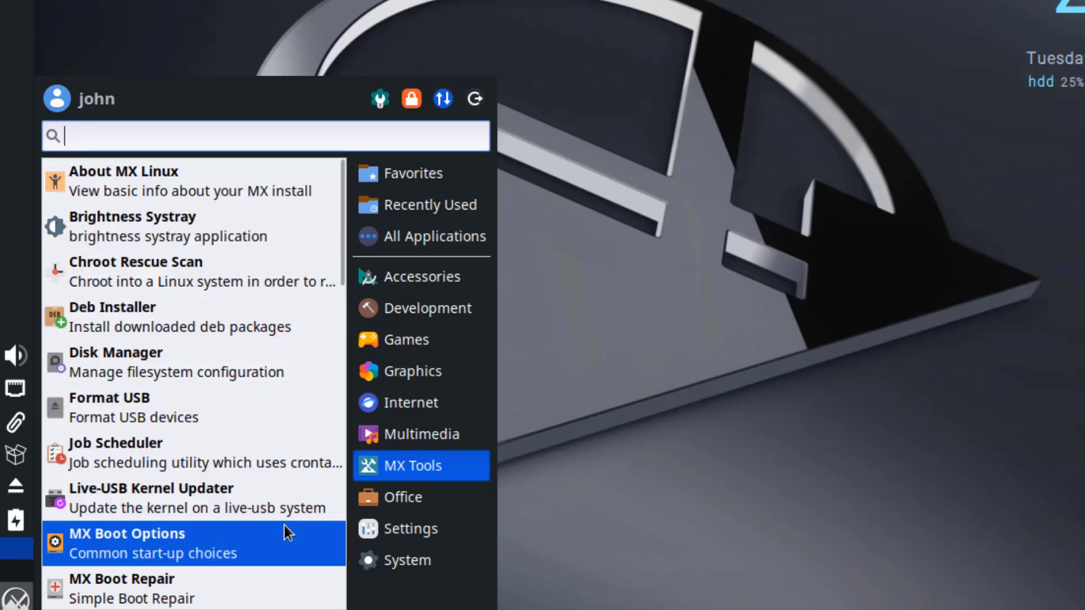
pyautogui.scroll(-1, 284, 525)
pyautogui.scroll(-4, 284, 531)
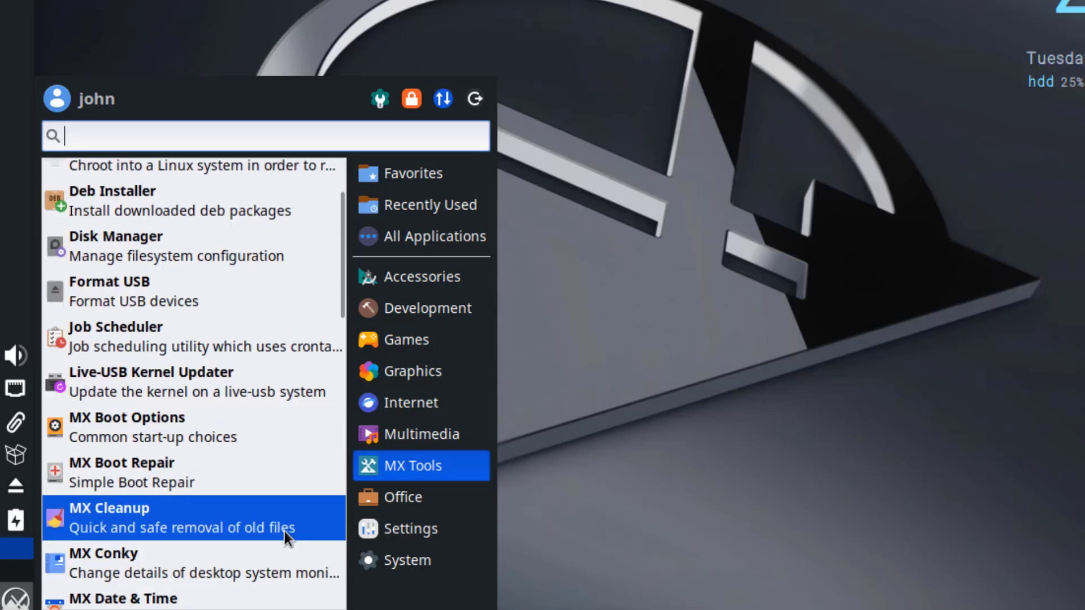
pyautogui.scroll(-3, 289, 526)
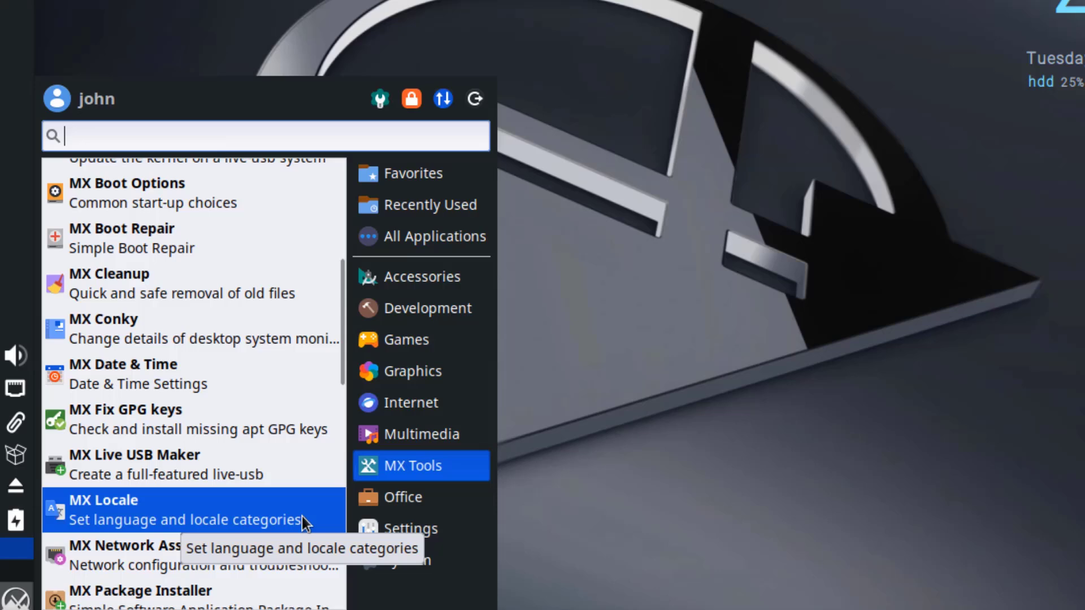
pyautogui.scroll(-1, 306, 528)
pyautogui.scroll(-4, 308, 531)
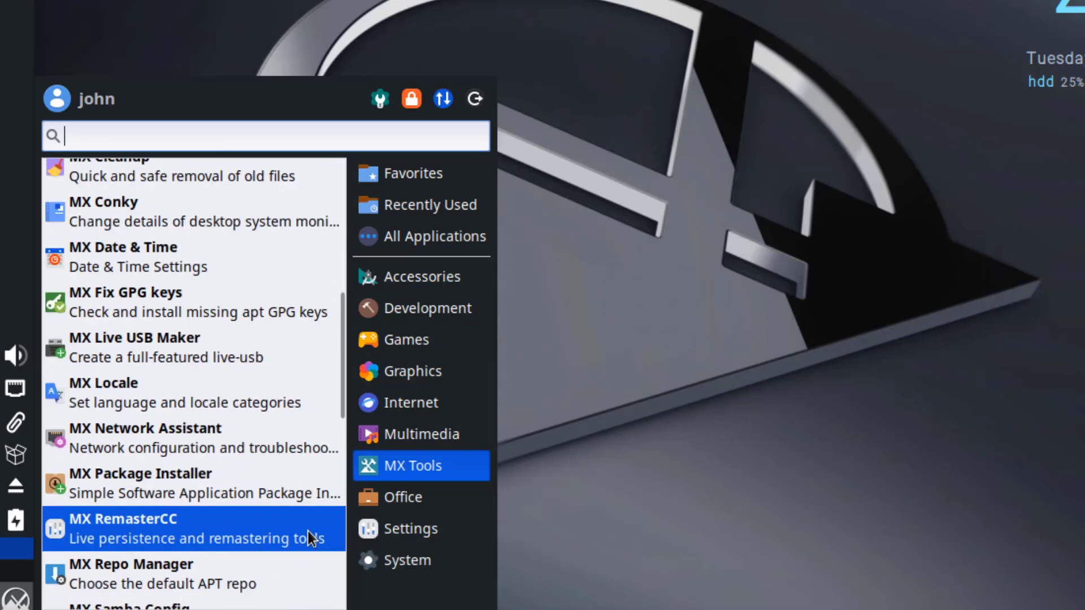
pyautogui.scroll(-2, 311, 531)
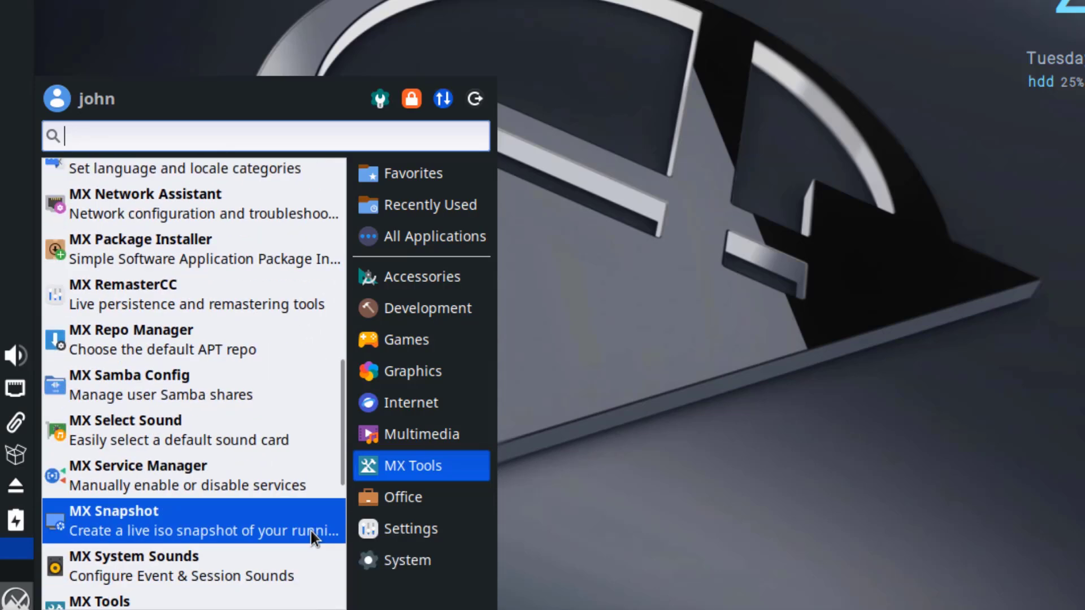
pyautogui.scroll(-1, 313, 532)
pyautogui.scroll(-3, 315, 529)
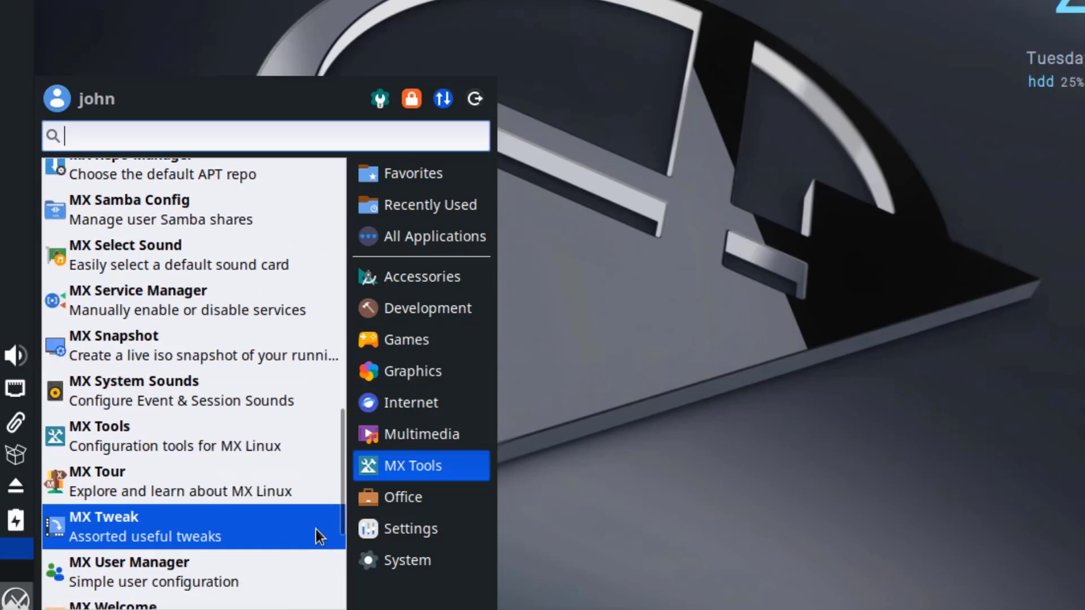
pyautogui.scroll(-1, 316, 526)
pyautogui.scroll(-1, 317, 531)
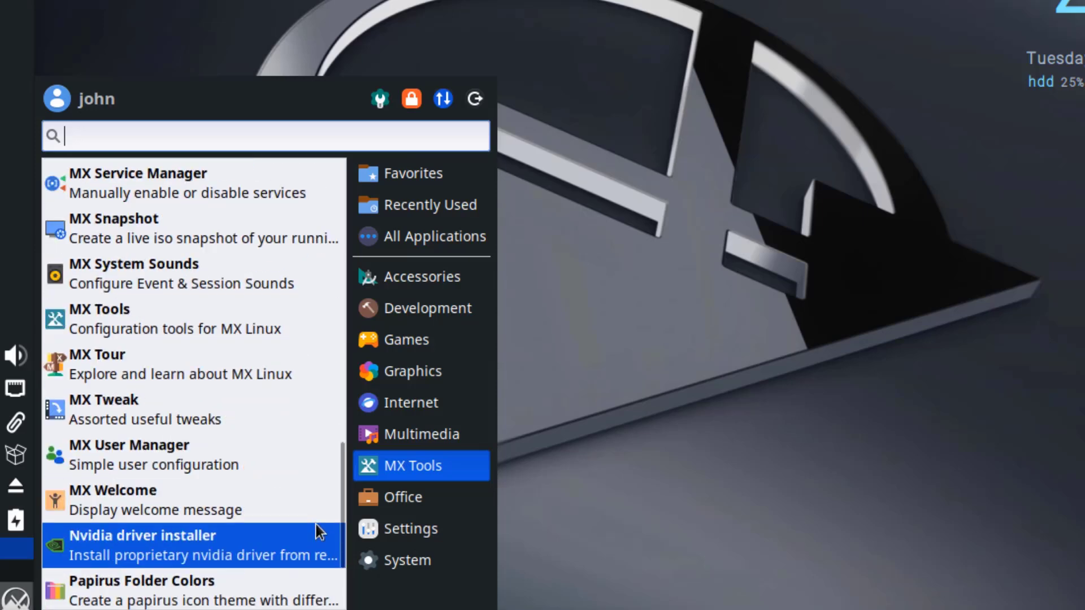
pyautogui.scroll(-2, 316, 526)
pyautogui.click(455, 499)
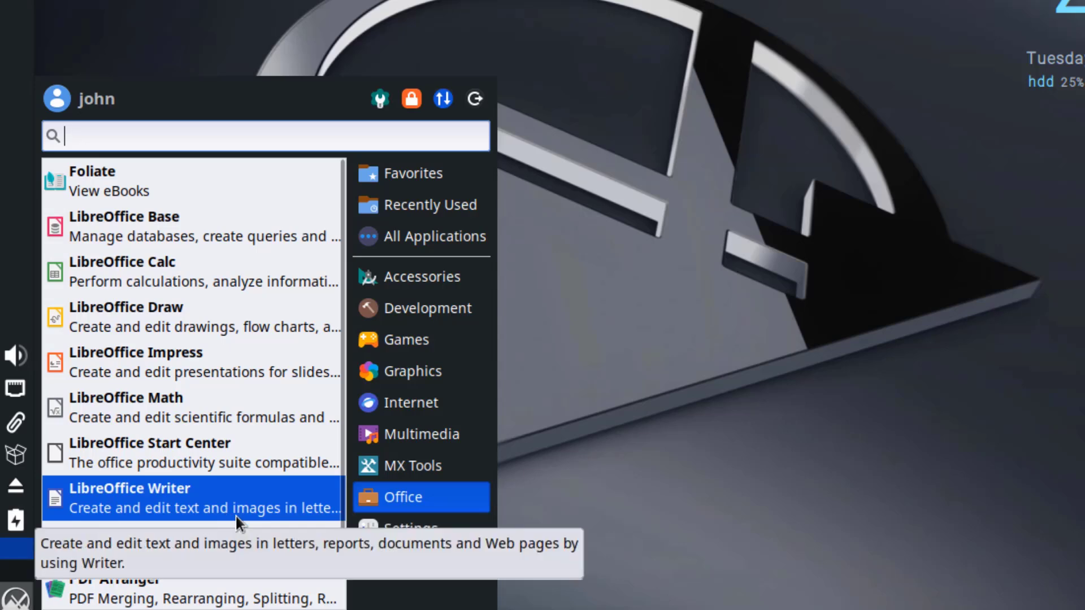
pyautogui.scroll(-1, 236, 517)
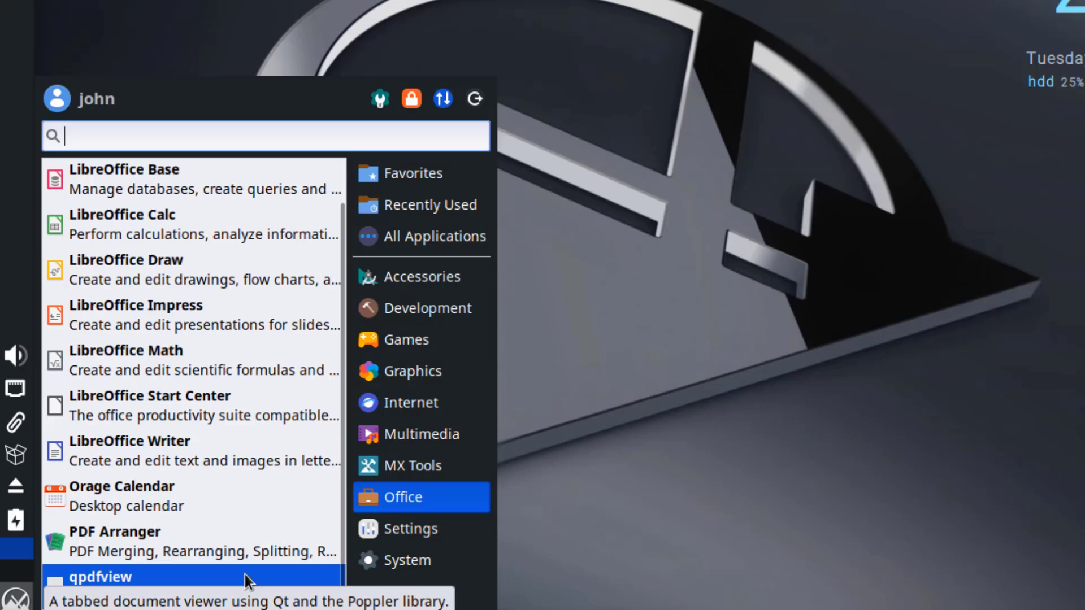
# Show the Settings category and scroll through all its configuration tools.
pyautogui.click(391, 572)
pyautogui.click(419, 536)
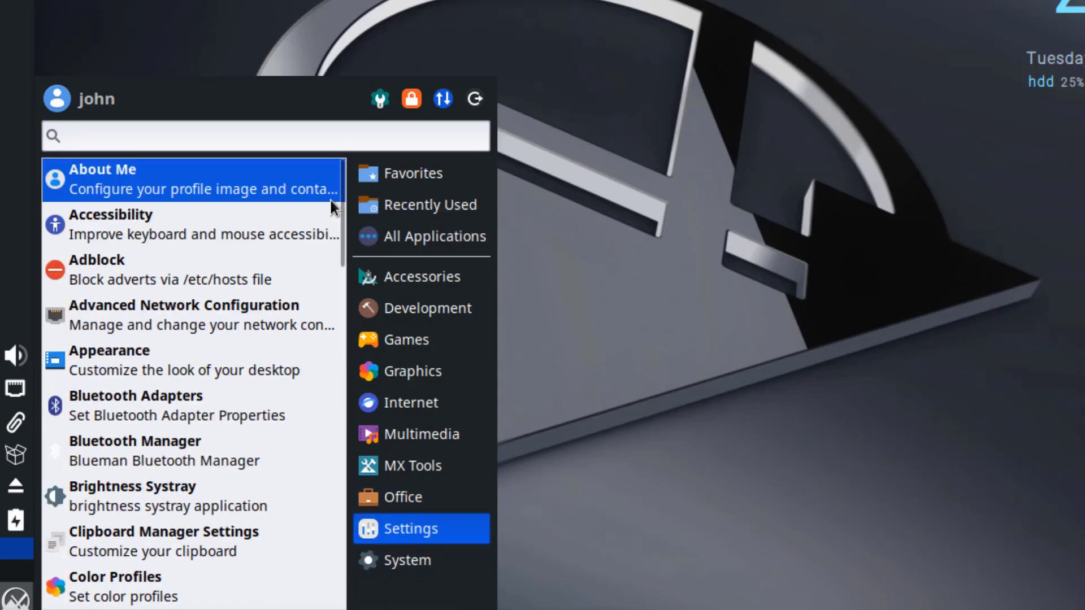
pyautogui.scroll(-1, 340, 204)
pyautogui.scroll(-5, 339, 215)
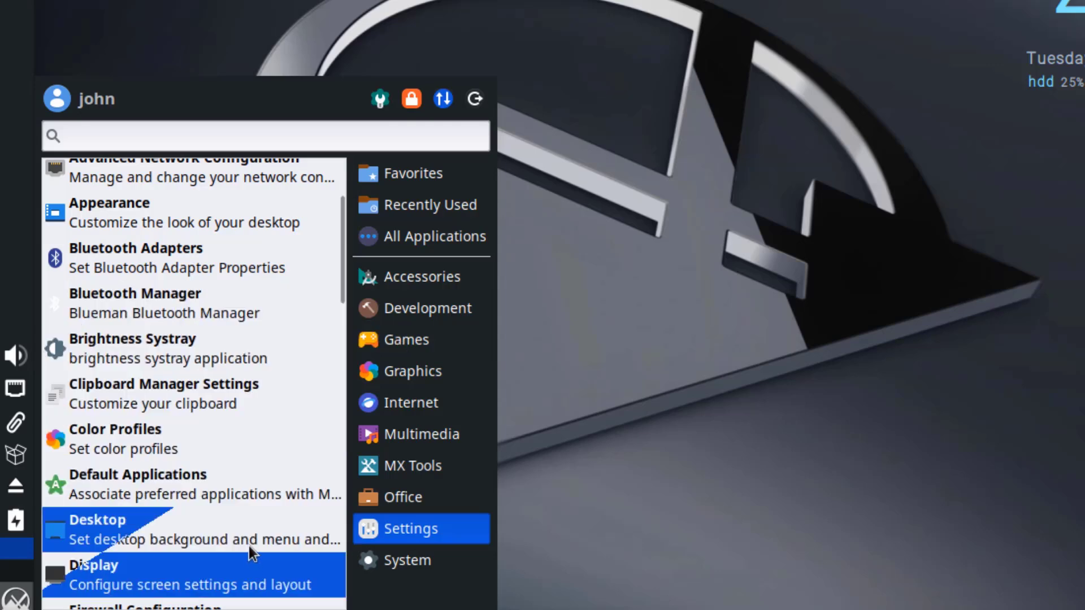
pyautogui.scroll(-1, 249, 543)
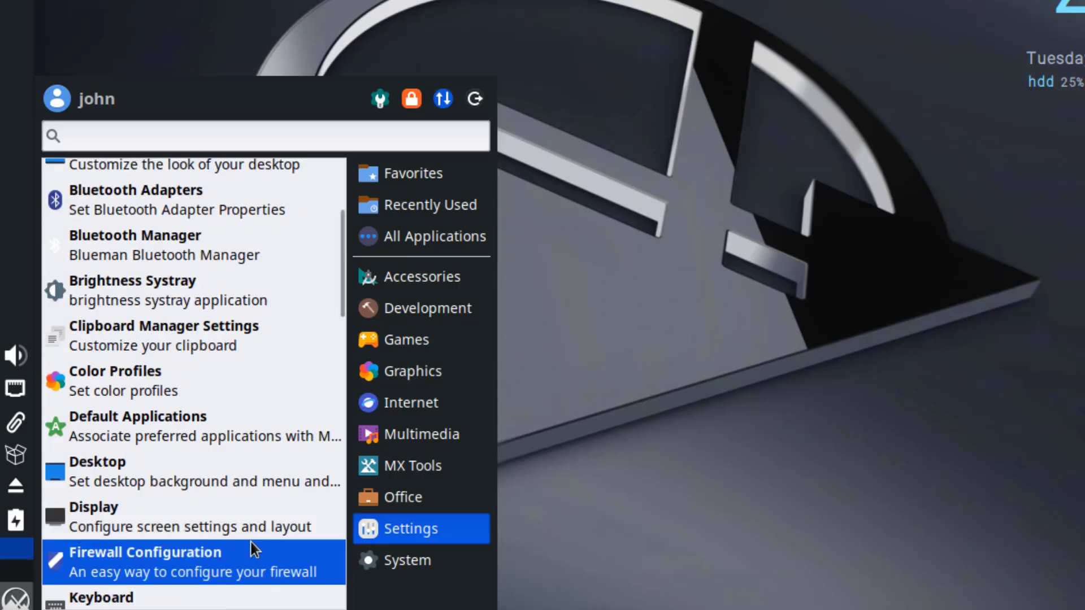
pyautogui.scroll(-2, 251, 541)
pyautogui.scroll(-4, 260, 543)
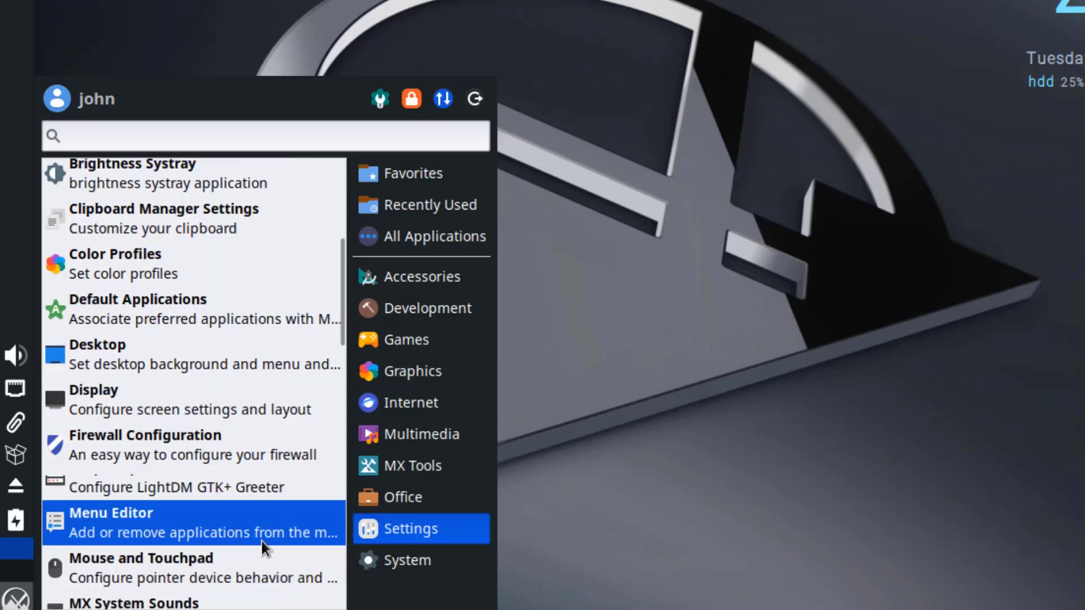
pyautogui.scroll(-1, 270, 543)
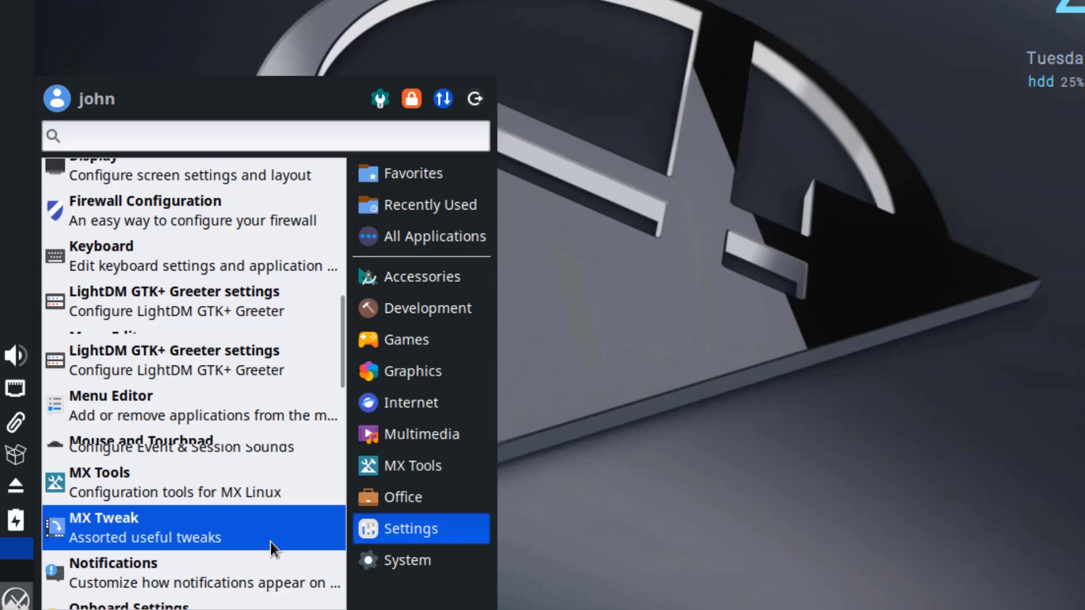
pyautogui.scroll(-3, 277, 539)
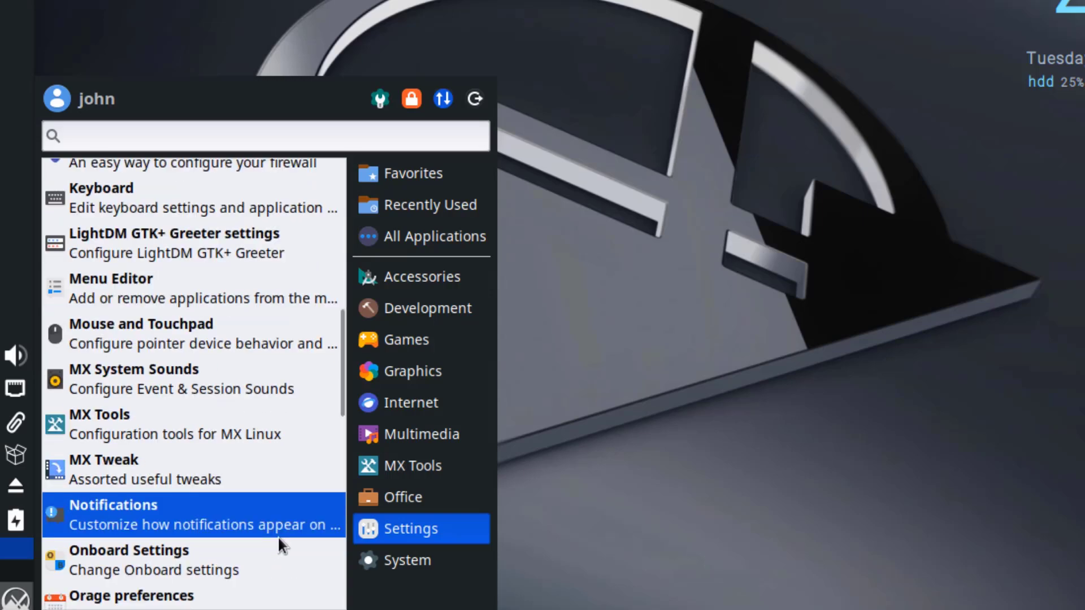
pyautogui.scroll(-12, 277, 538)
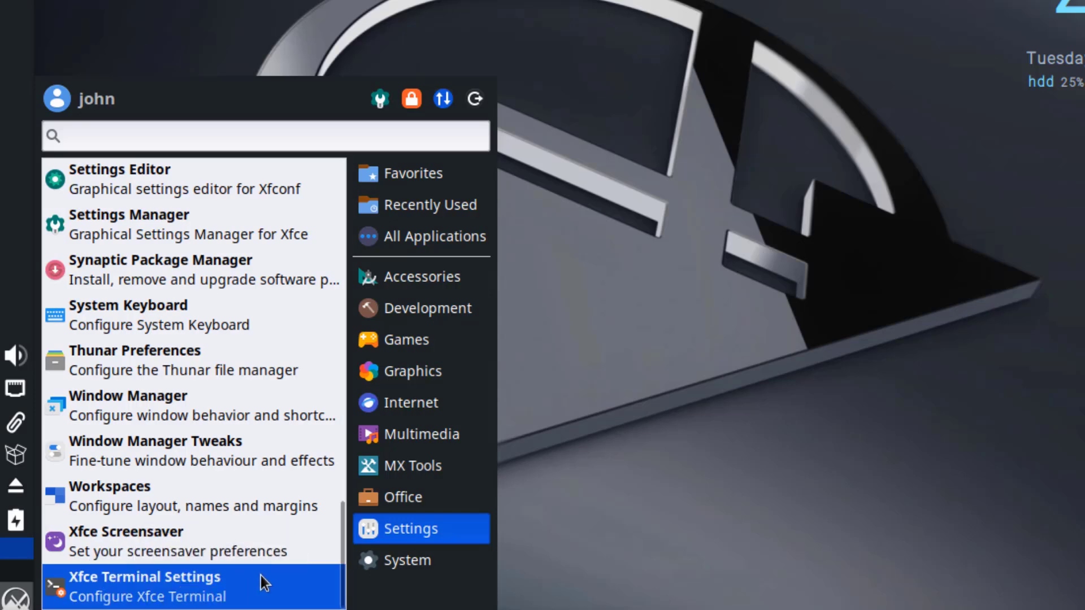
# List the System applications down to Timeshift and Xfce Terminal.
pyautogui.click(372, 561)
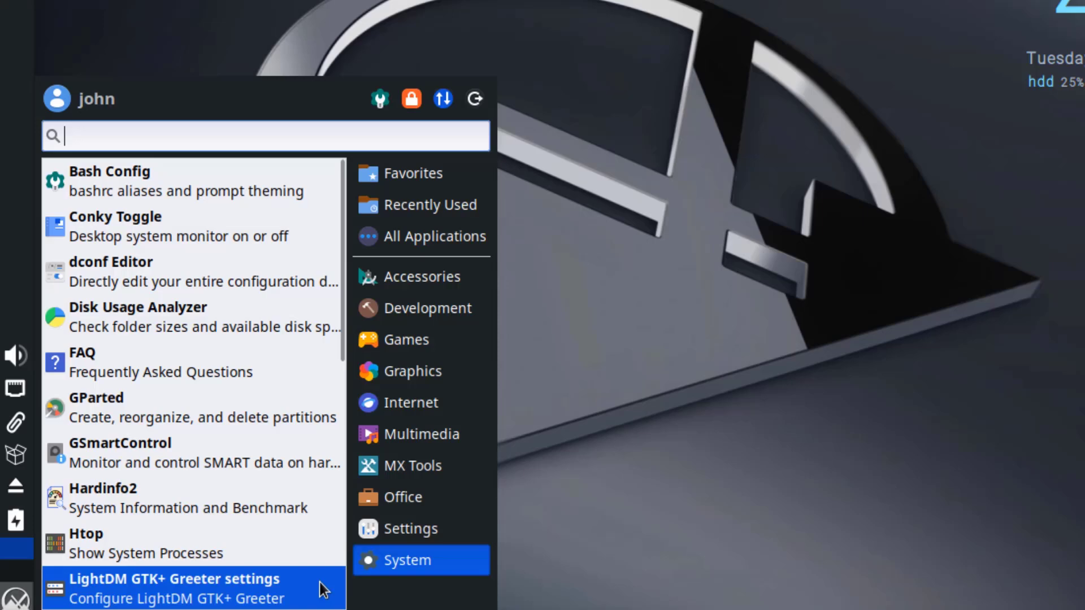
pyautogui.scroll(-3, 327, 572)
pyautogui.scroll(-8, 328, 571)
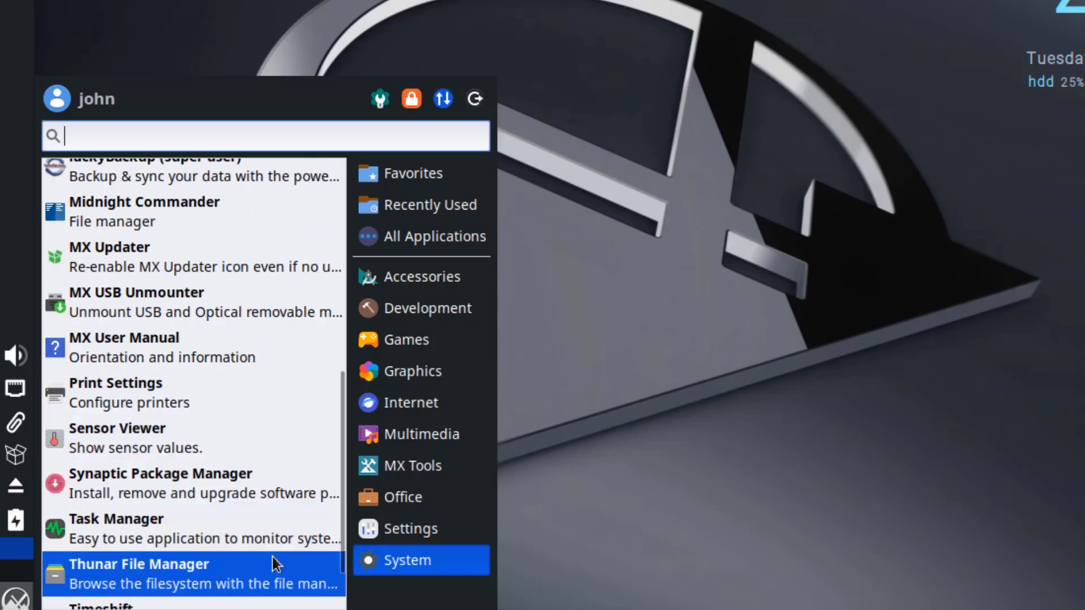
pyautogui.scroll(-1, 273, 557)
pyautogui.scroll(-1, 283, 555)
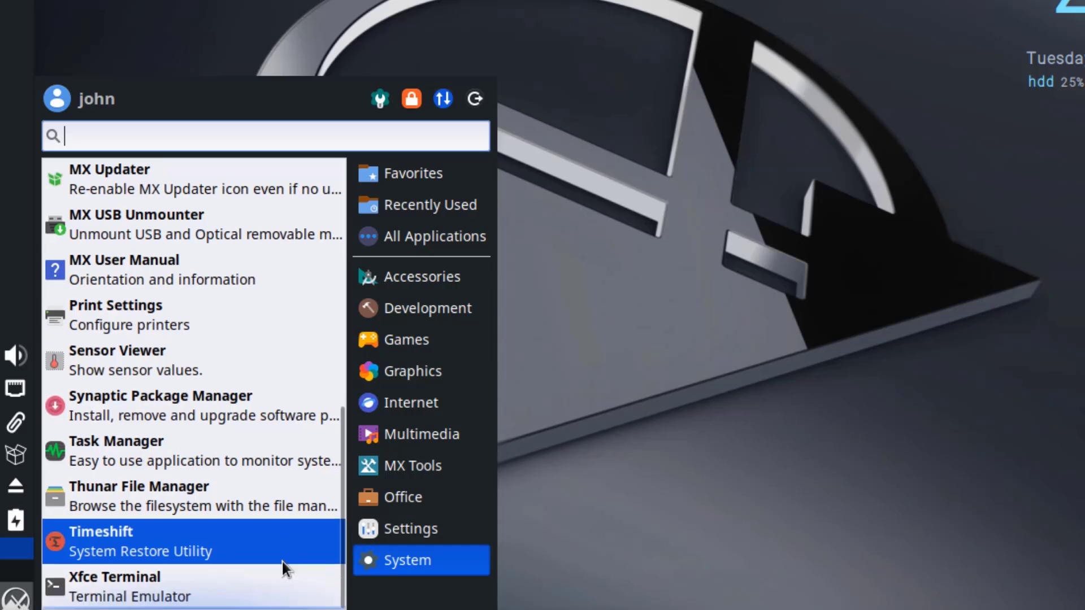
# Close the application list and open Clipman settings, browsing its Actions and History pages.
pyautogui.click(643, 482)
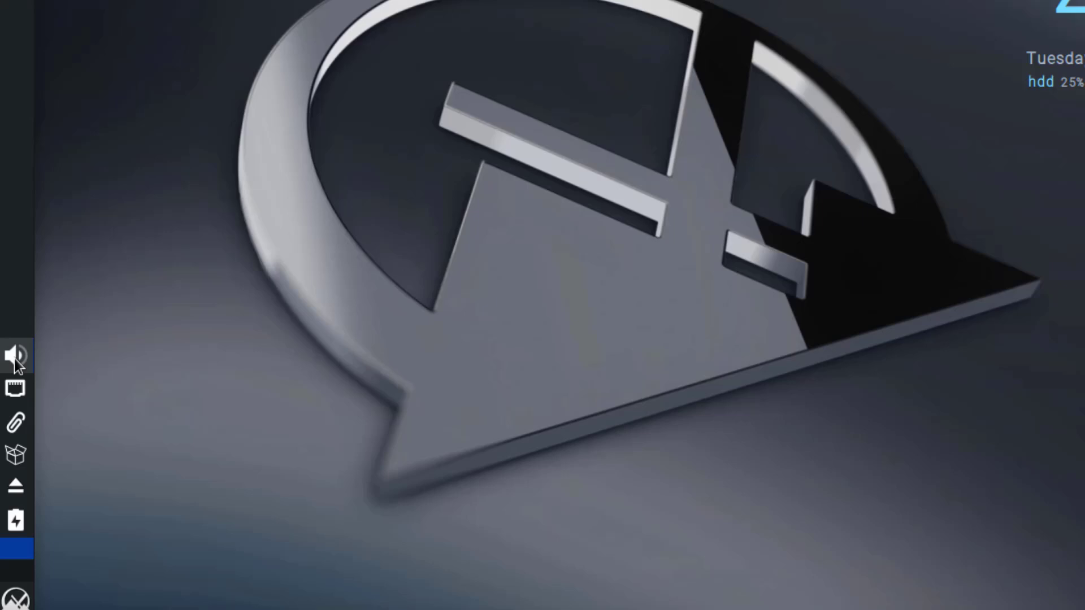
pyautogui.click(16, 425)
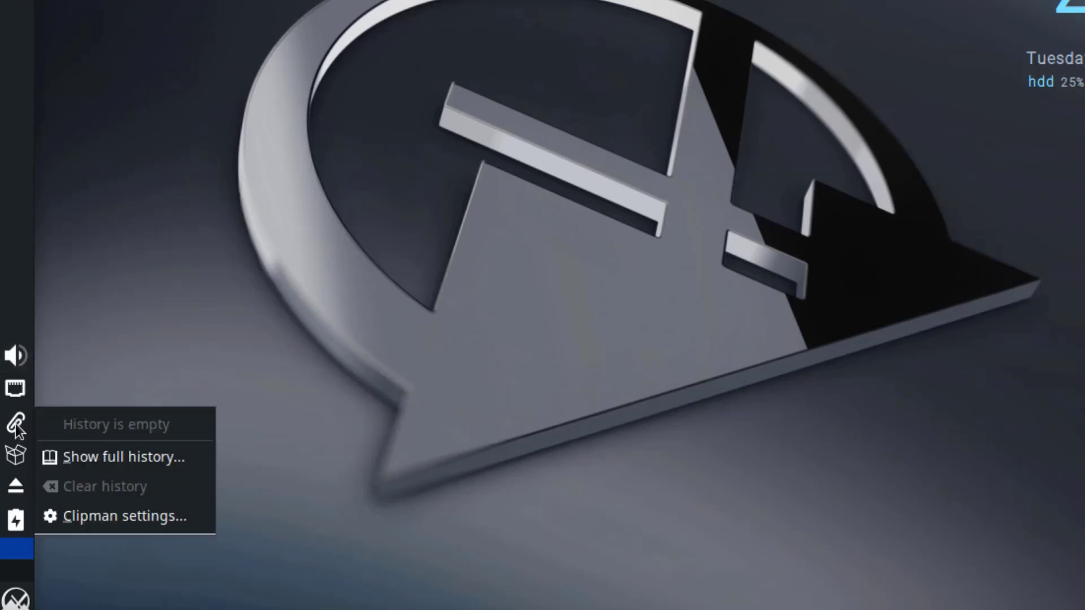
pyautogui.click(126, 516)
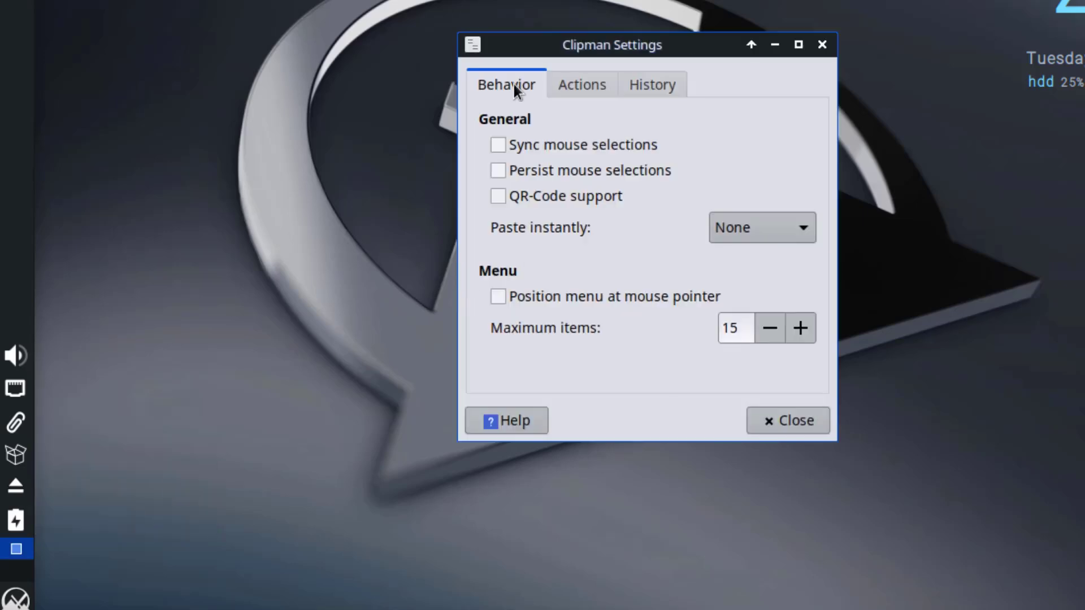
pyautogui.click(613, 84)
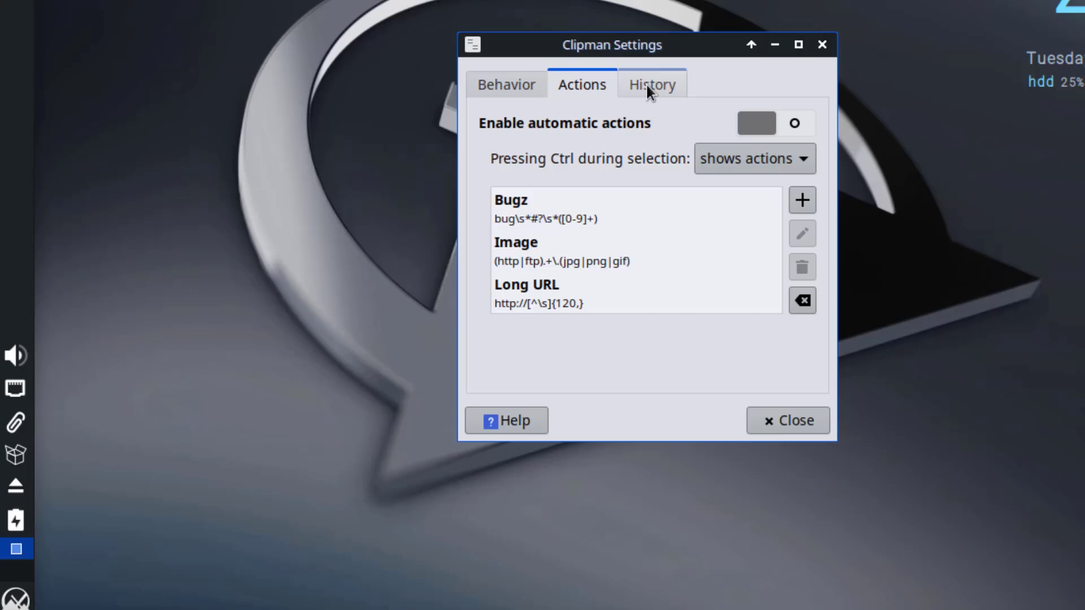
pyautogui.click(646, 84)
# Start adding a new clipboard action, cancel it, and close the Clipman settings.
pyautogui.click(567, 86)
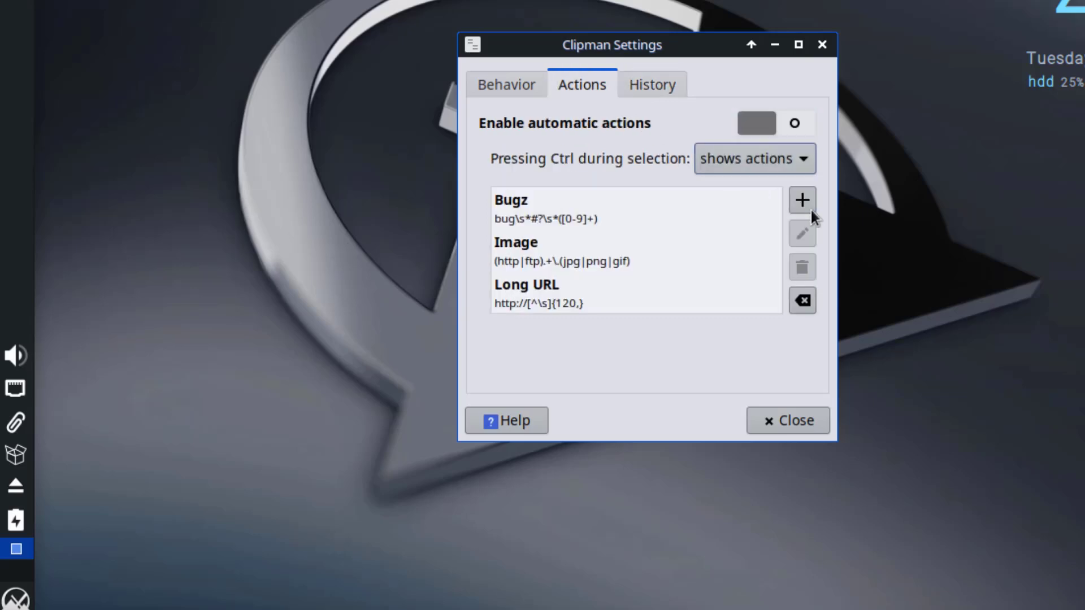
pyautogui.click(808, 205)
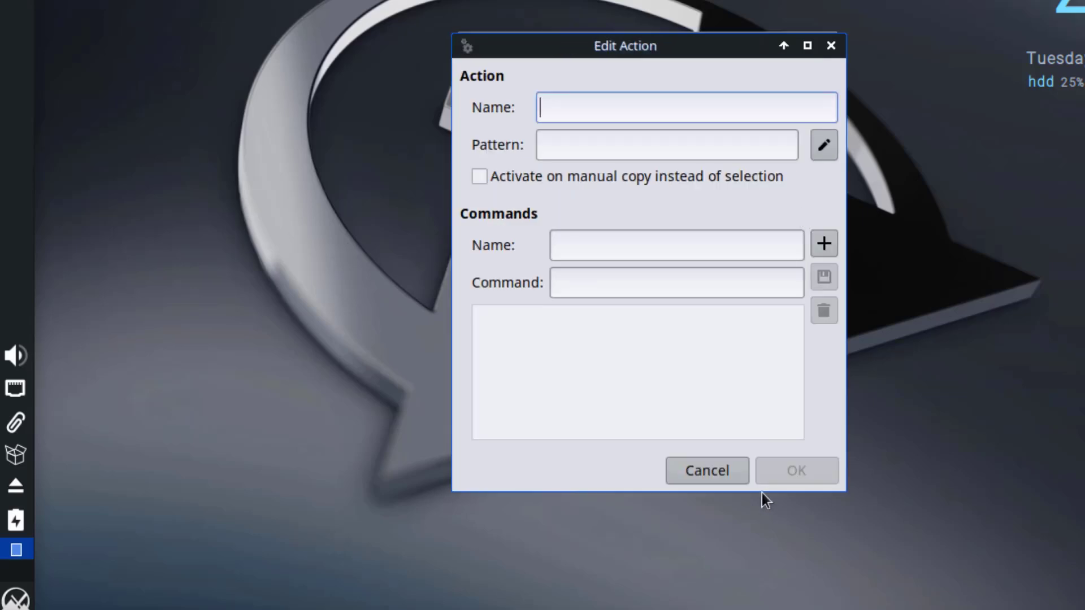
pyautogui.click(713, 471)
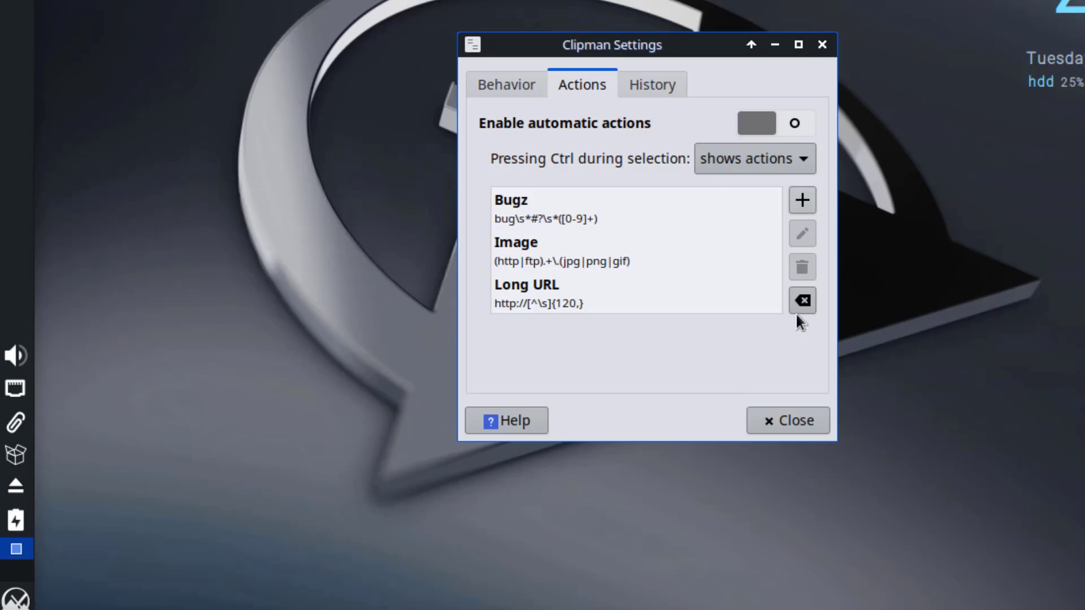
pyautogui.click(801, 419)
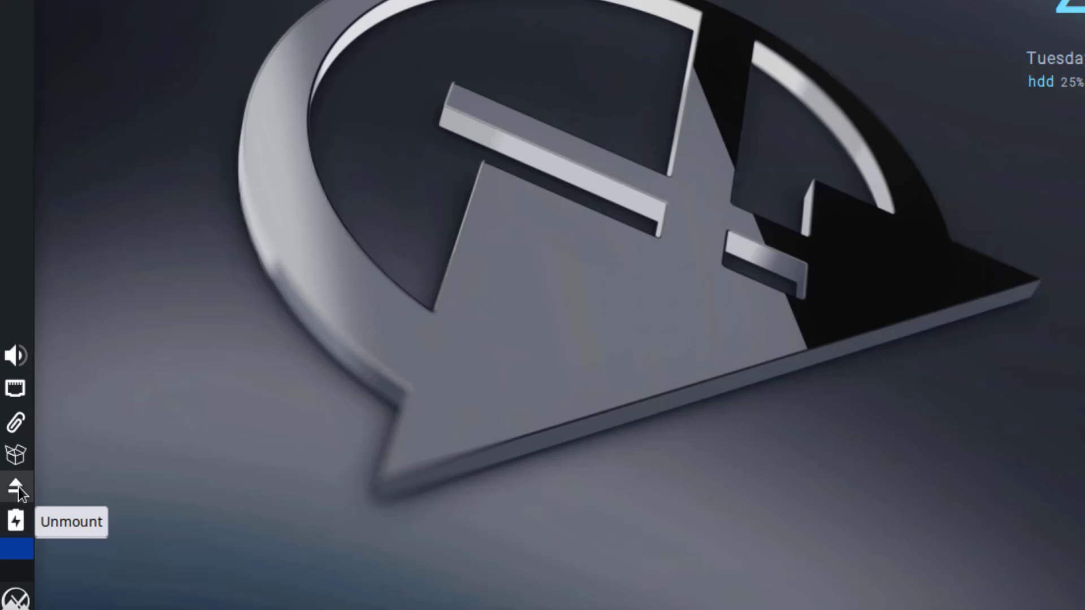
# Open Power Manager settings from the battery icon and browse System, Display and Devices, ending on General.
pyautogui.click(16, 521)
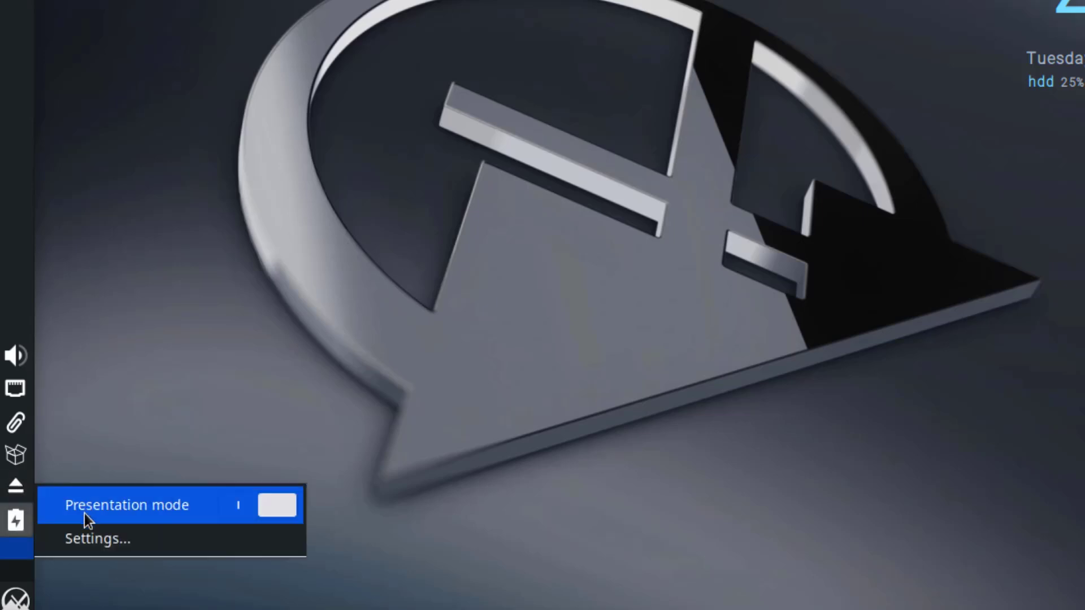
pyautogui.click(124, 537)
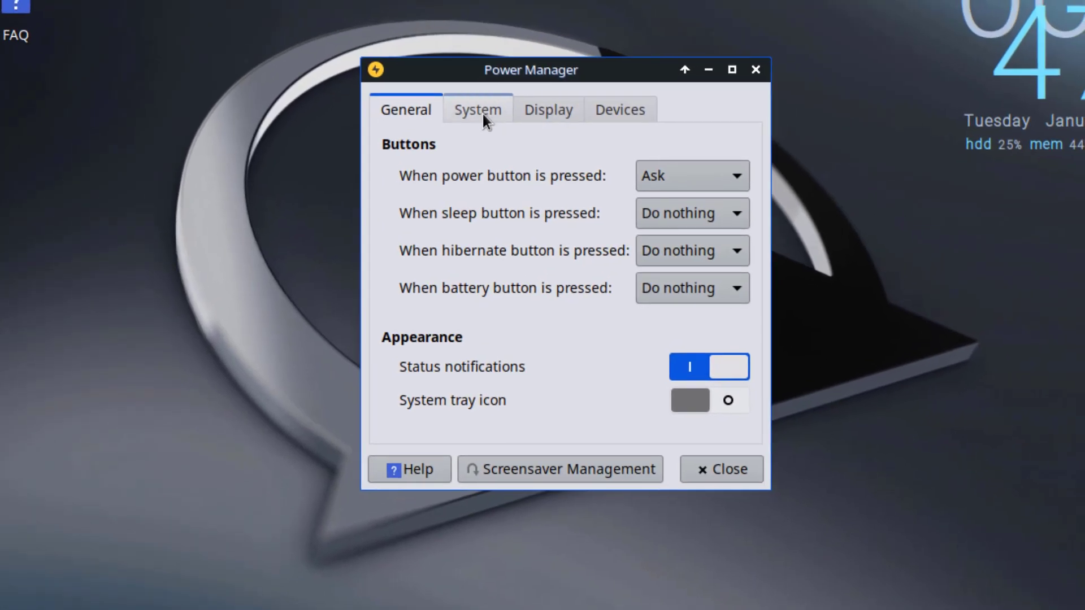
pyautogui.click(483, 112)
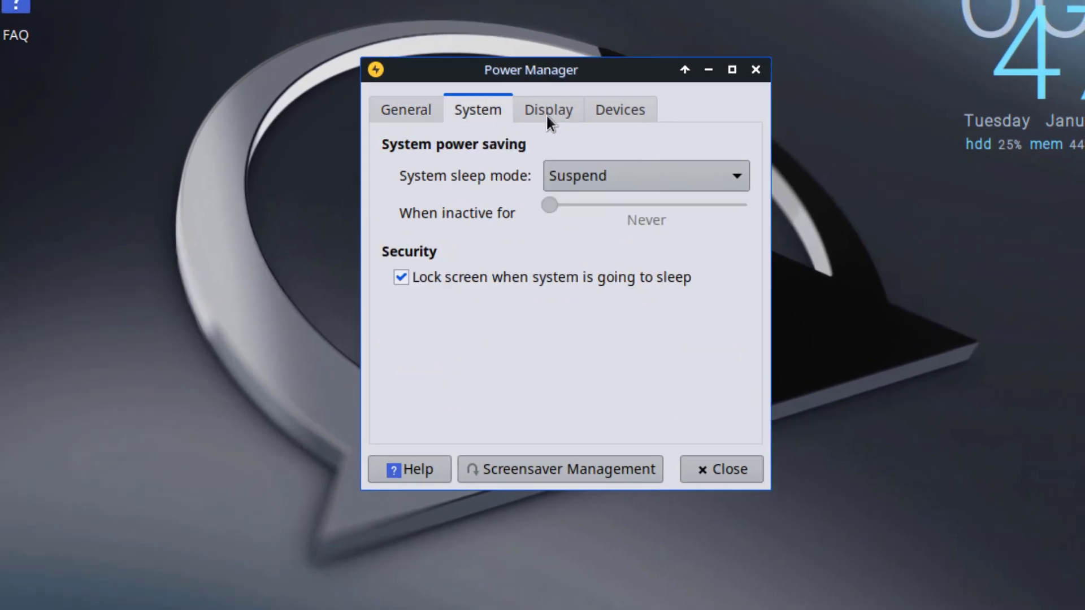
pyautogui.click(548, 114)
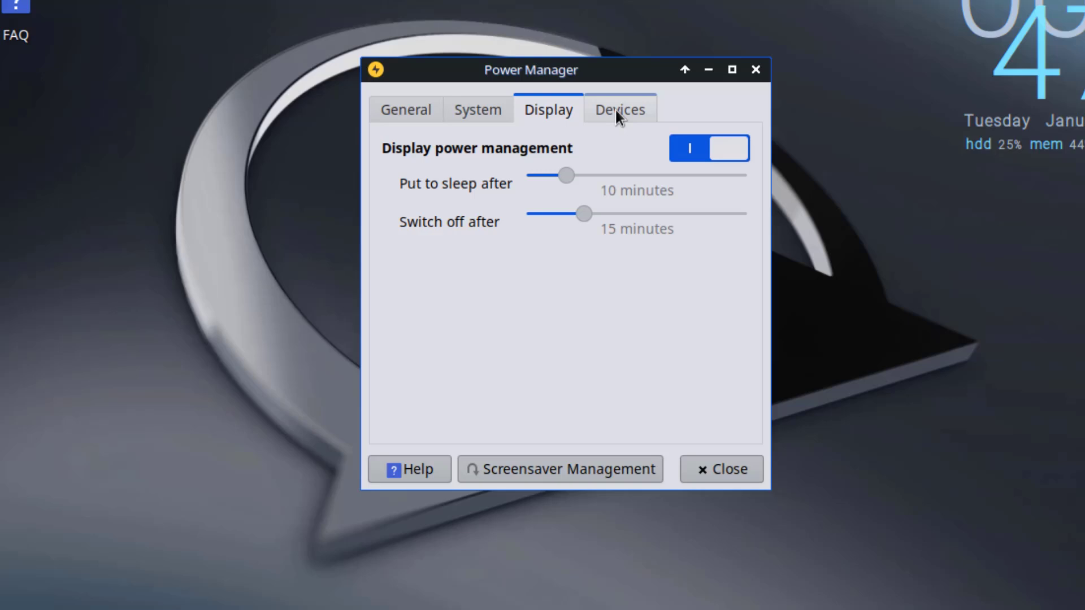
pyautogui.click(617, 116)
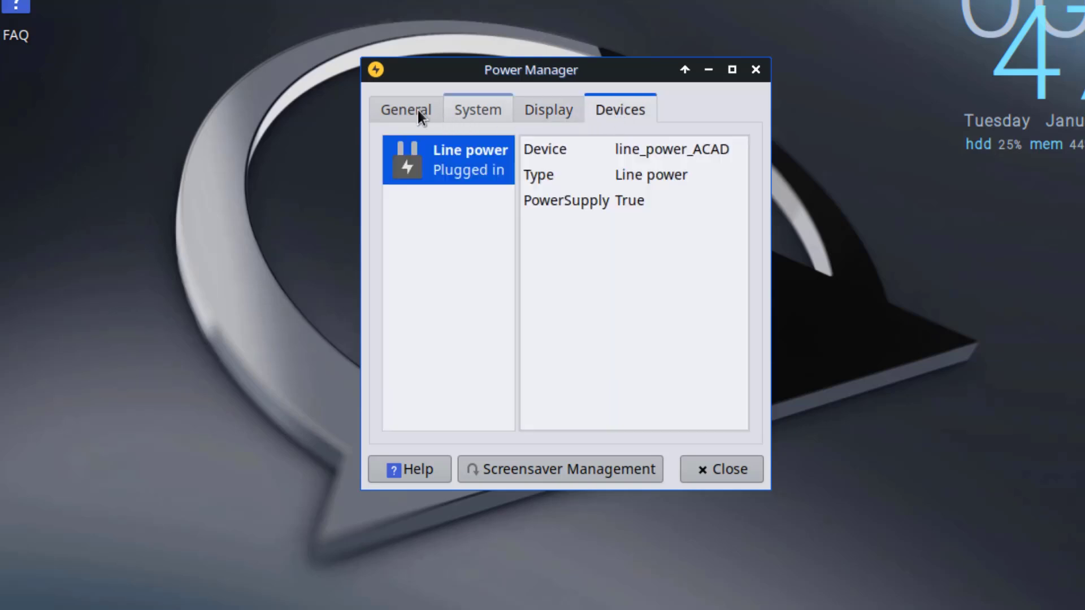
pyautogui.click(420, 111)
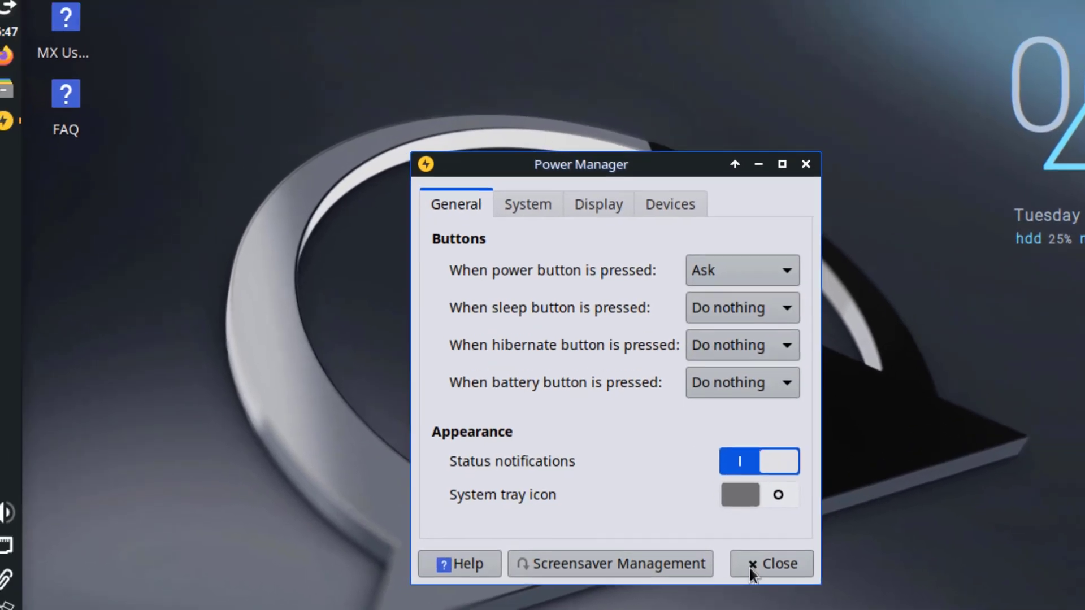
# Close Power Manager and open Thunar on the home folder, browsing its File, Edit, View and Help menus.
pyautogui.click(725, 470)
pyautogui.click(9, 103)
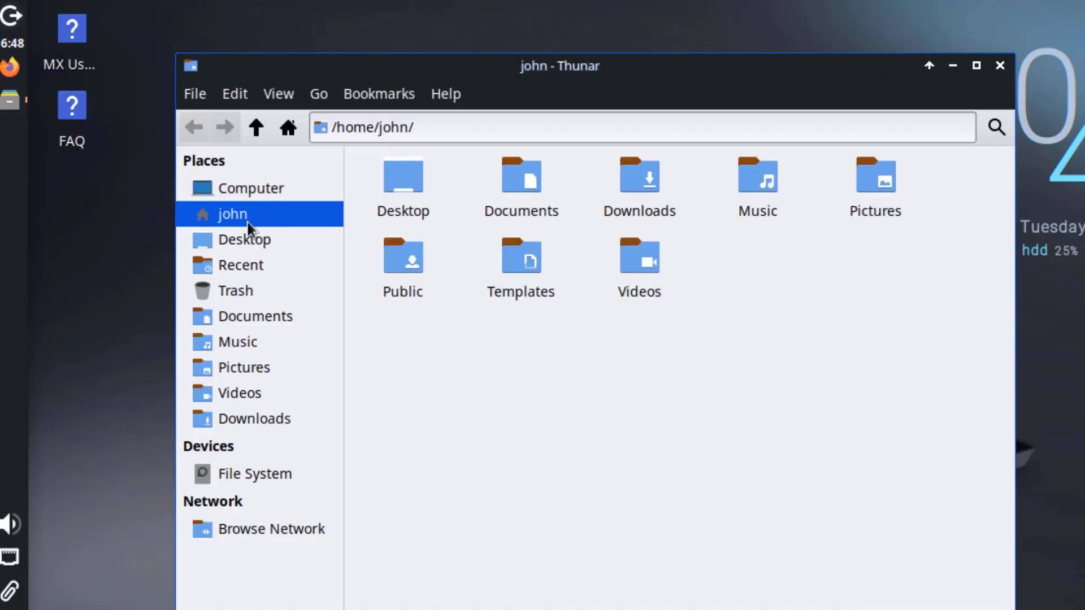
pyautogui.click(194, 94)
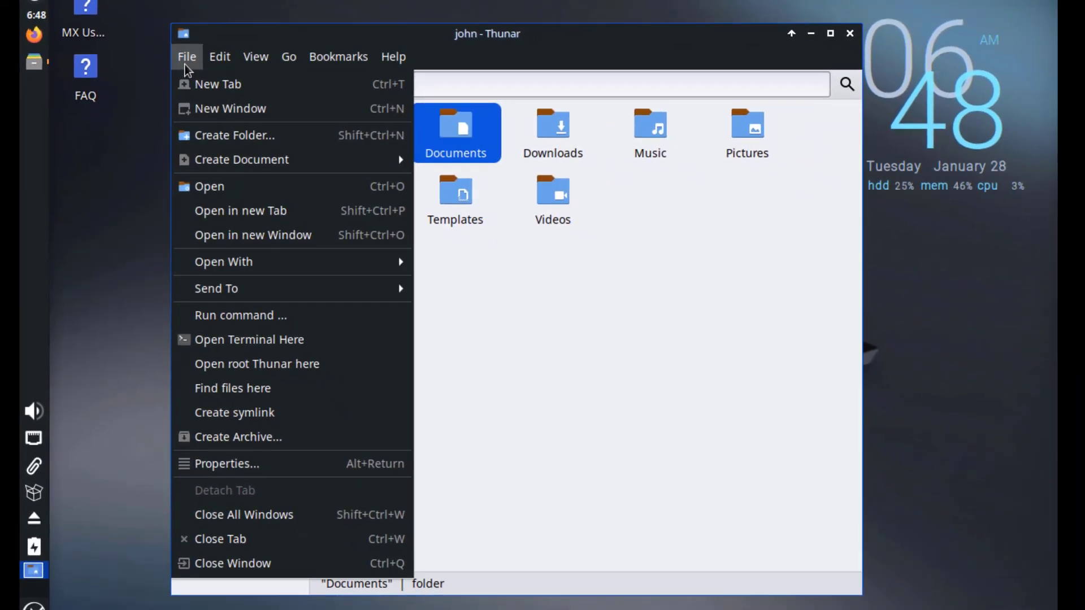
pyautogui.moveTo(235, 93)
pyautogui.click(215, 59)
pyautogui.click(262, 62)
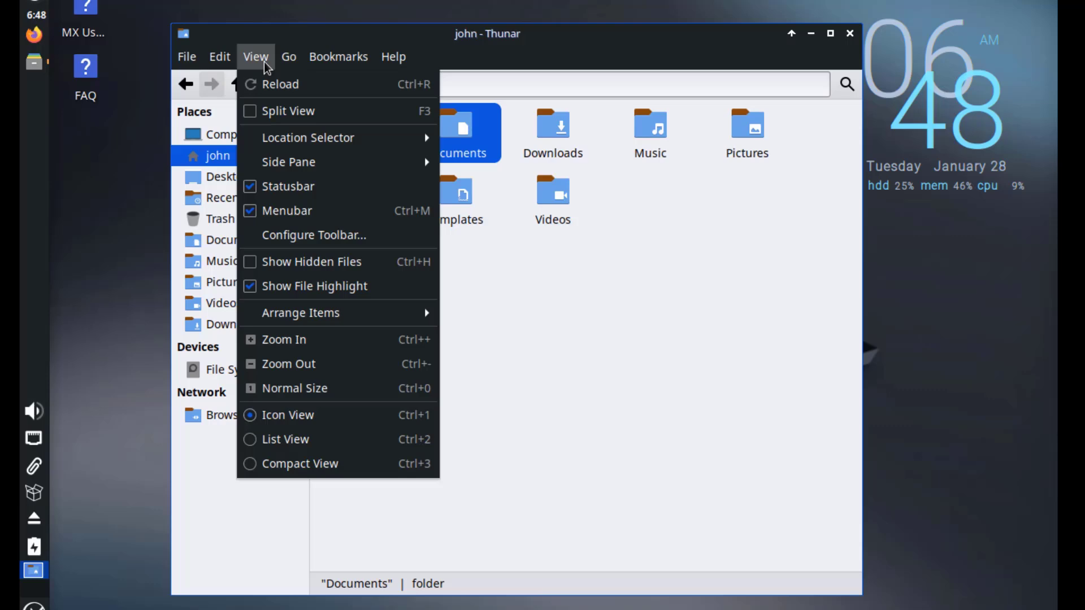
pyautogui.moveTo(294, 60)
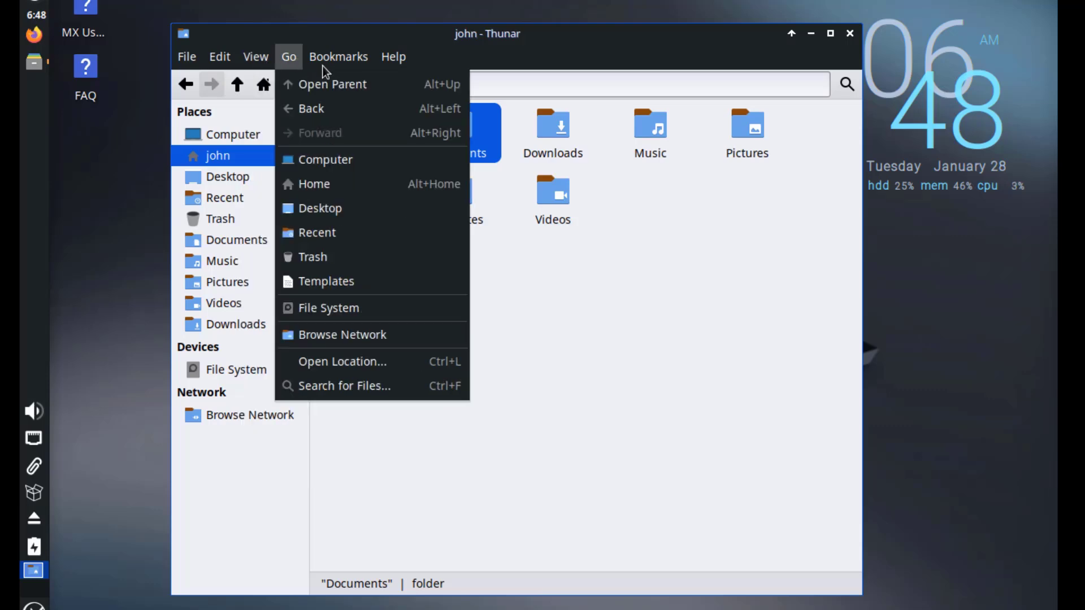
pyautogui.moveTo(398, 59)
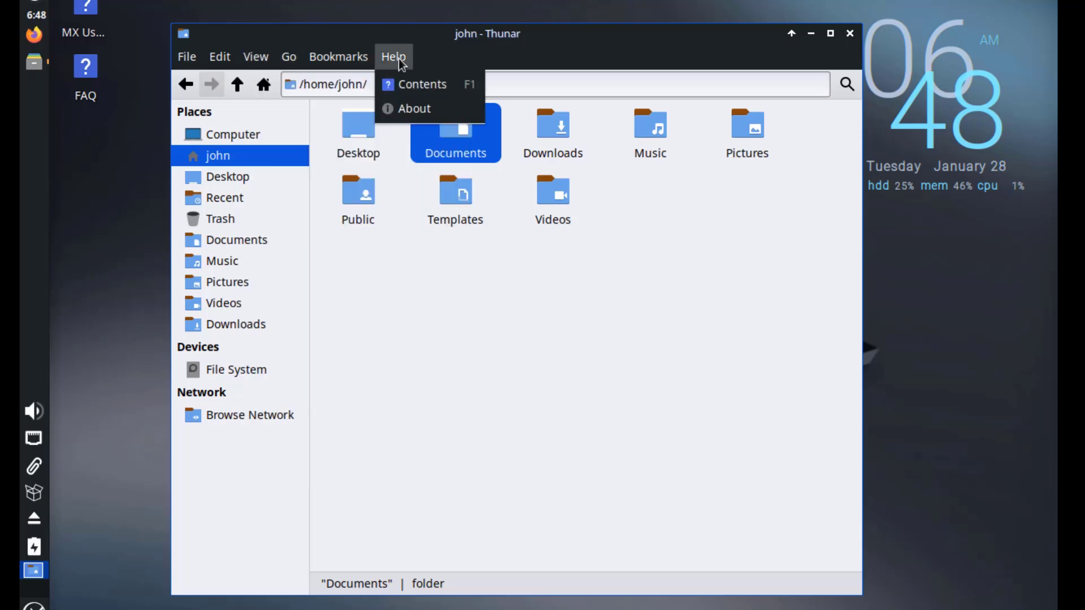
pyautogui.click(493, 242)
# Create a folder named 'New Folder' in the home folder.
pyautogui.rightClick(494, 242)
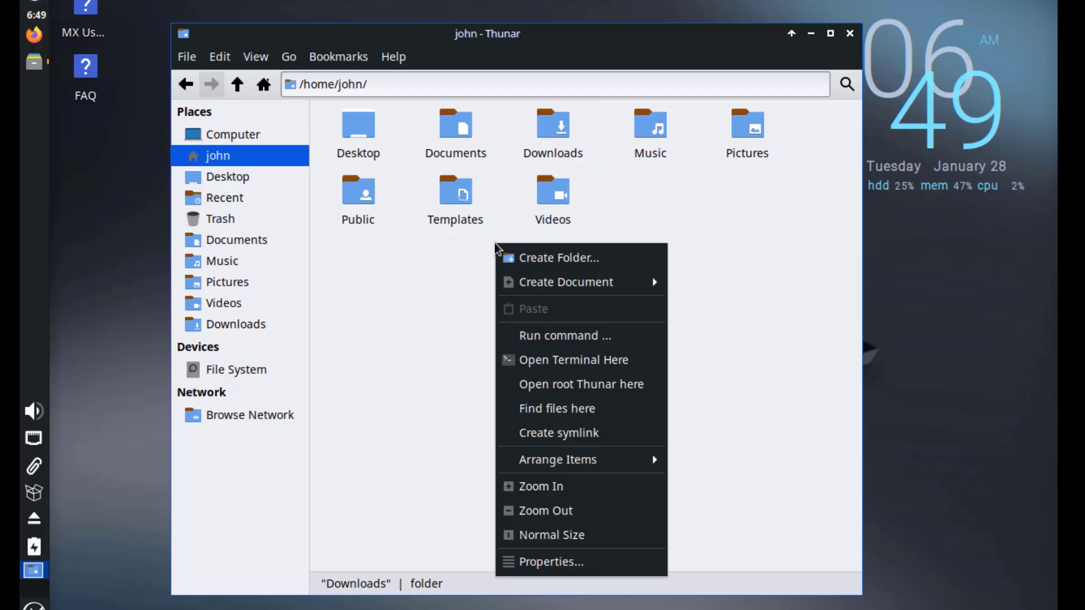
pyautogui.click(524, 257)
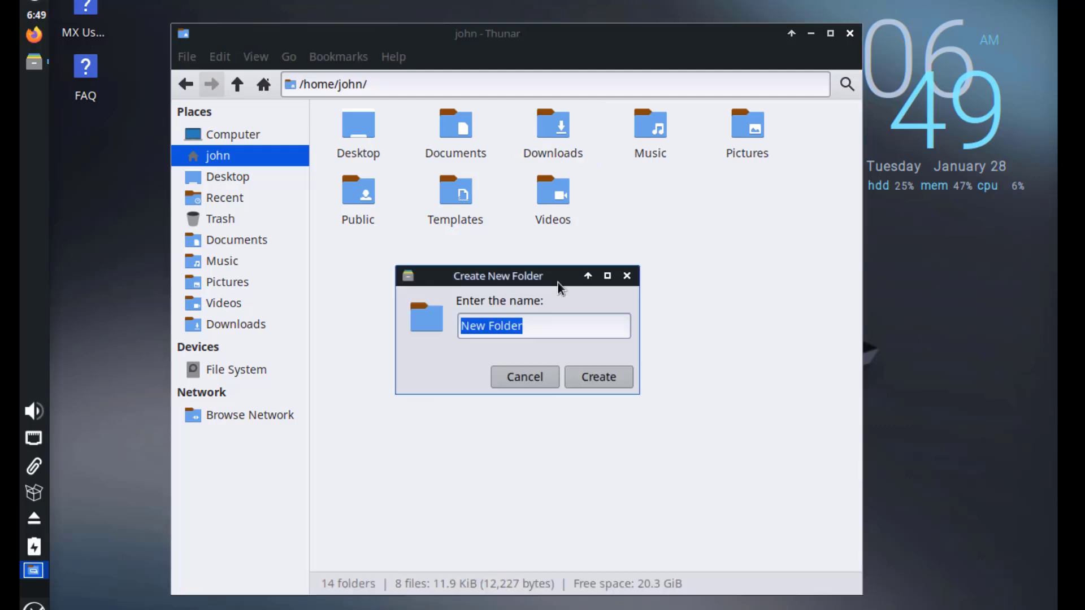
pyautogui.click(595, 377)
# In New Folder's properties, add key, green check and puzzle-piece emblems and pick a highlight colour.
pyautogui.rightClick(744, 128)
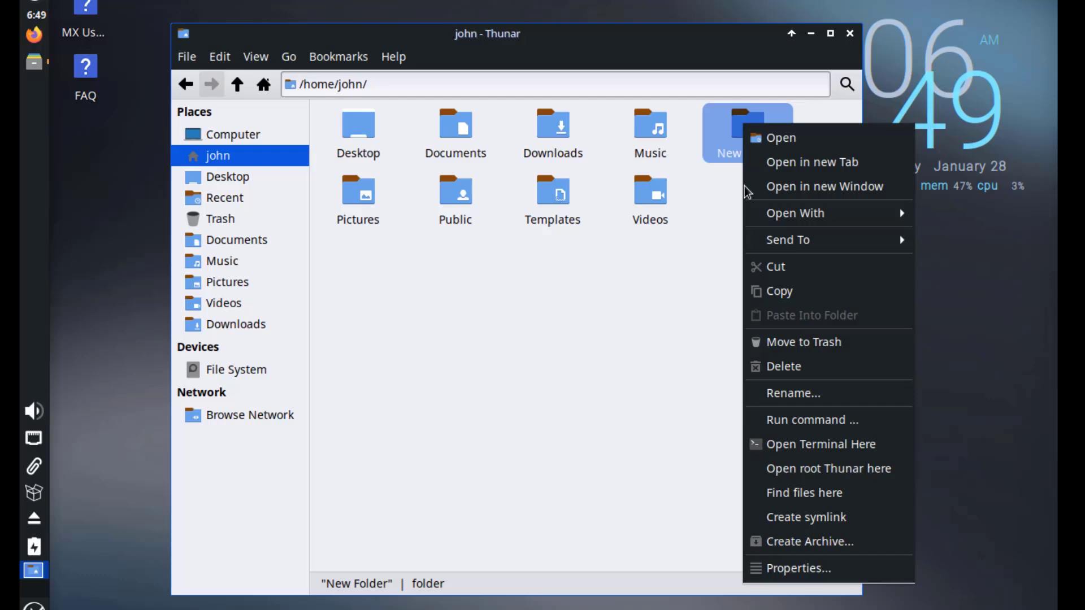
pyautogui.click(803, 570)
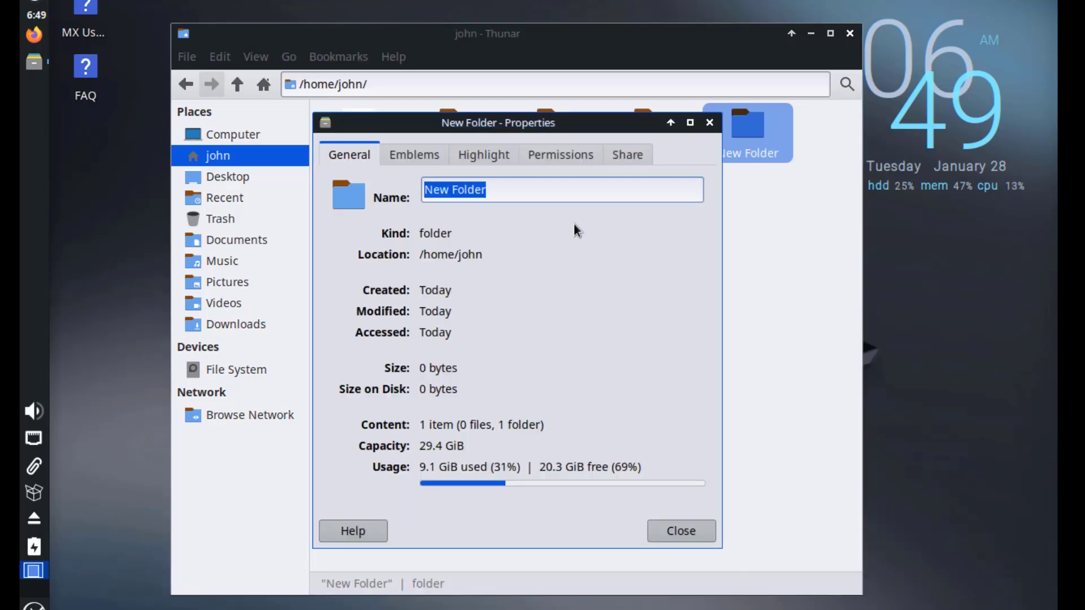
pyautogui.click(378, 142)
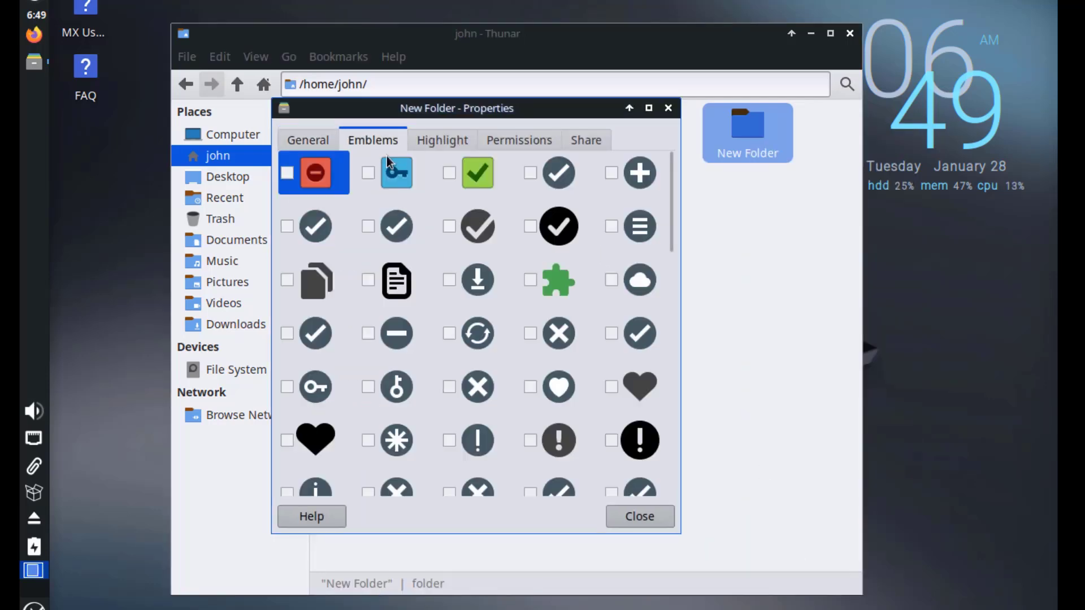
pyautogui.click(368, 173)
pyautogui.click(450, 172)
pyautogui.click(530, 279)
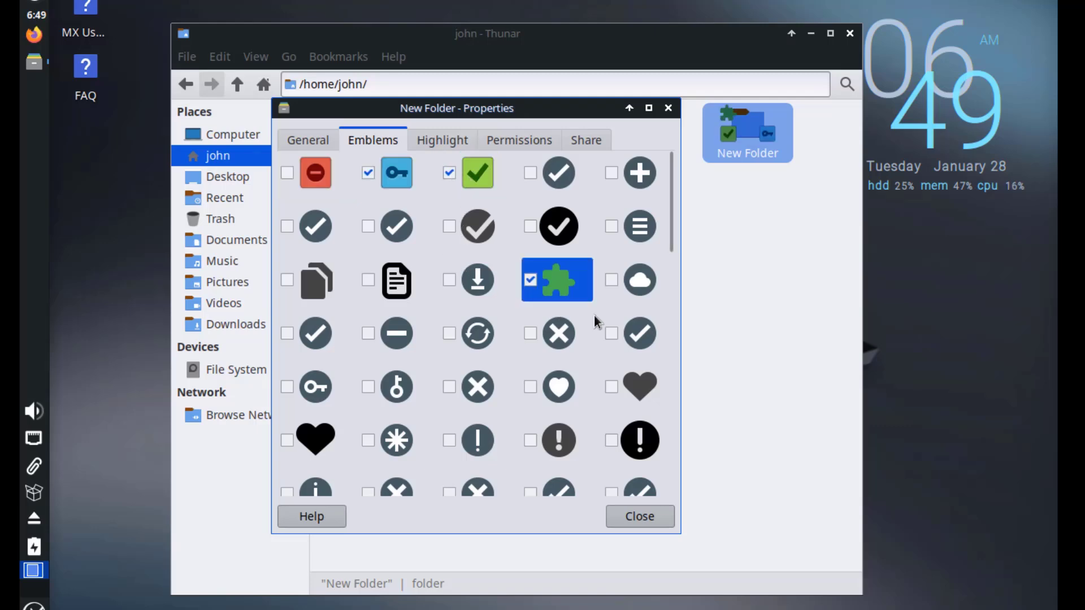
pyautogui.click(446, 144)
pyautogui.click(469, 286)
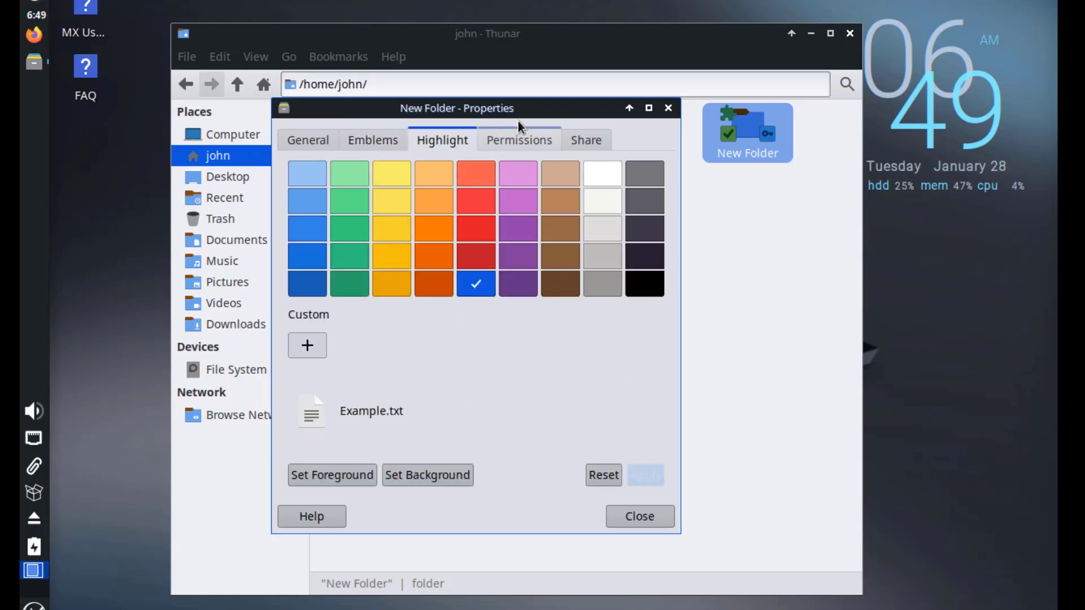
# Review permissions (owner Read & Write, own group, group and others Read only), then view sharing.
pyautogui.click(519, 140)
pyautogui.click(462, 197)
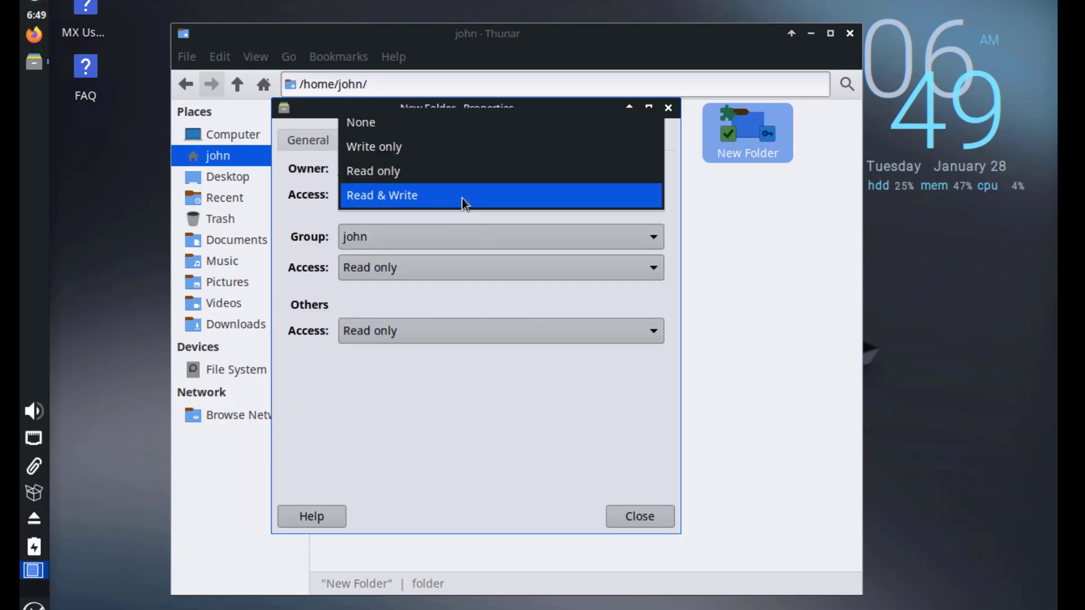
pyautogui.click(462, 198)
pyautogui.click(452, 231)
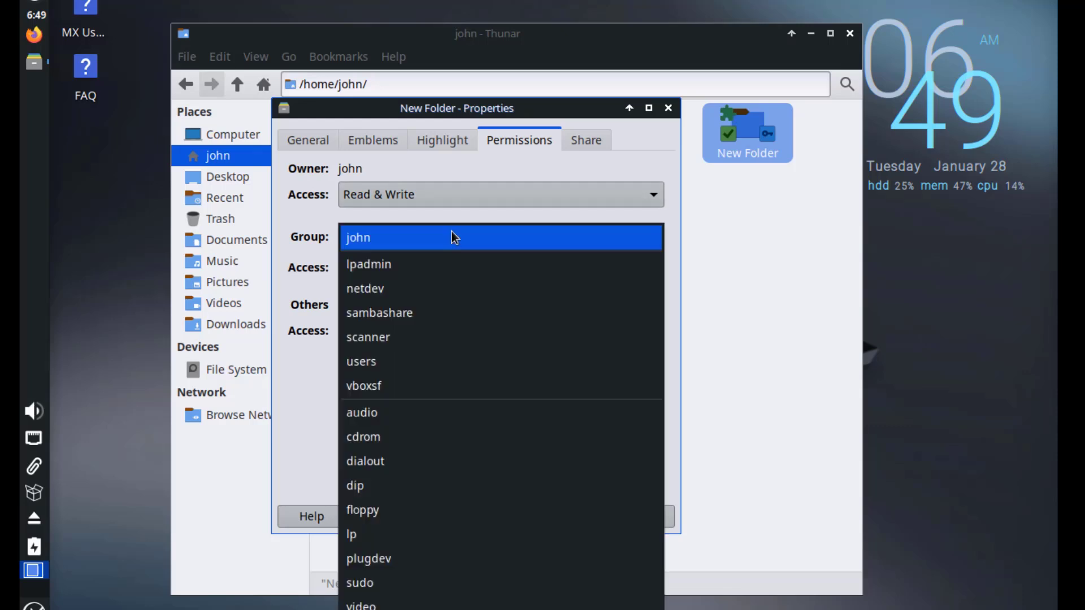
pyautogui.click(452, 232)
pyautogui.click(449, 235)
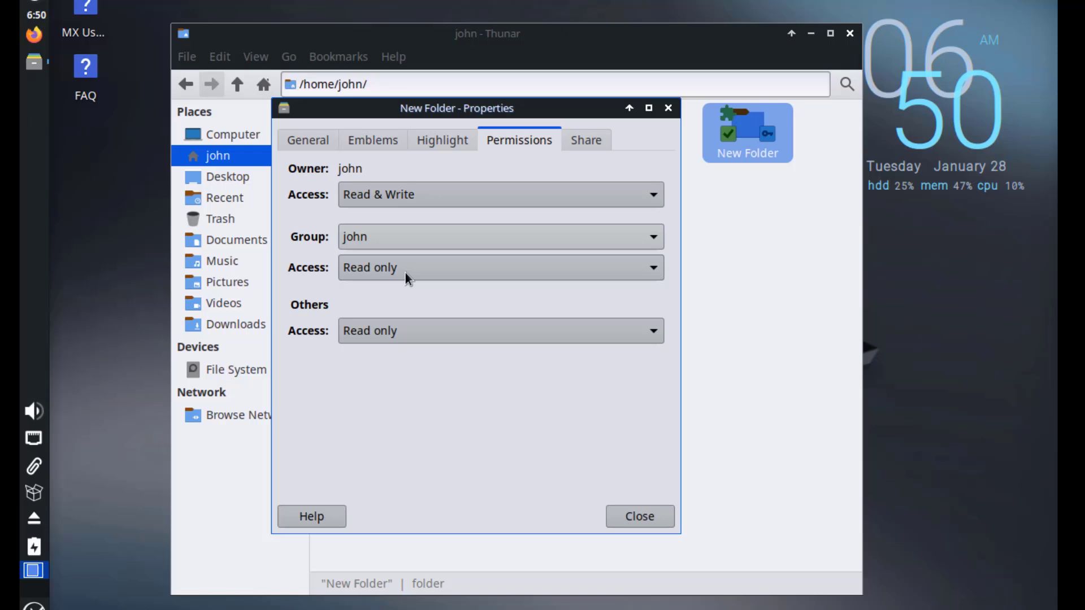
pyautogui.click(405, 273)
pyautogui.click(411, 275)
pyautogui.click(412, 339)
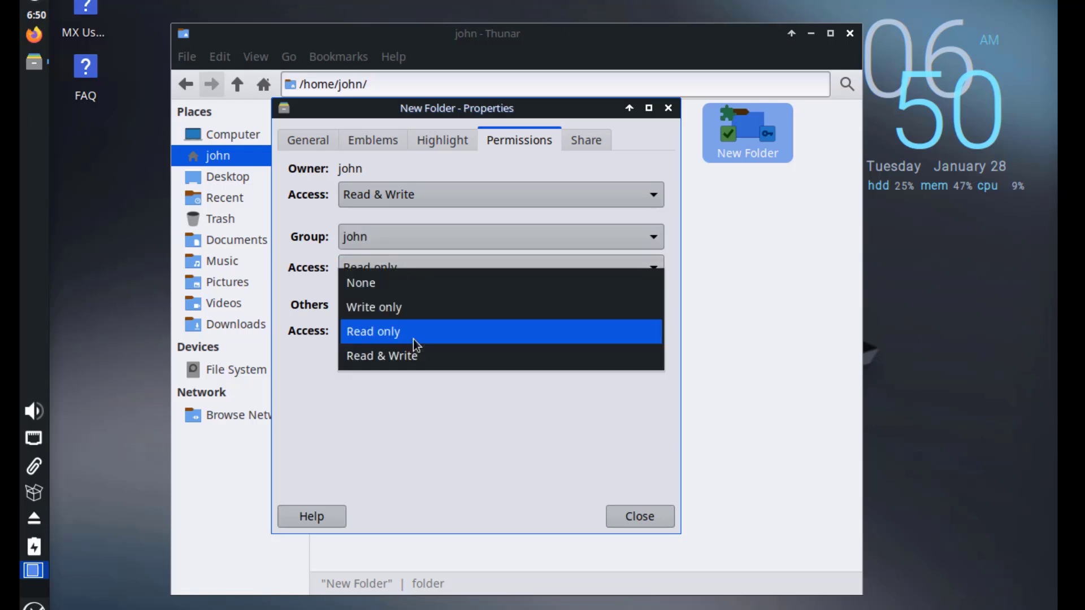
pyautogui.click(415, 340)
pyautogui.click(583, 148)
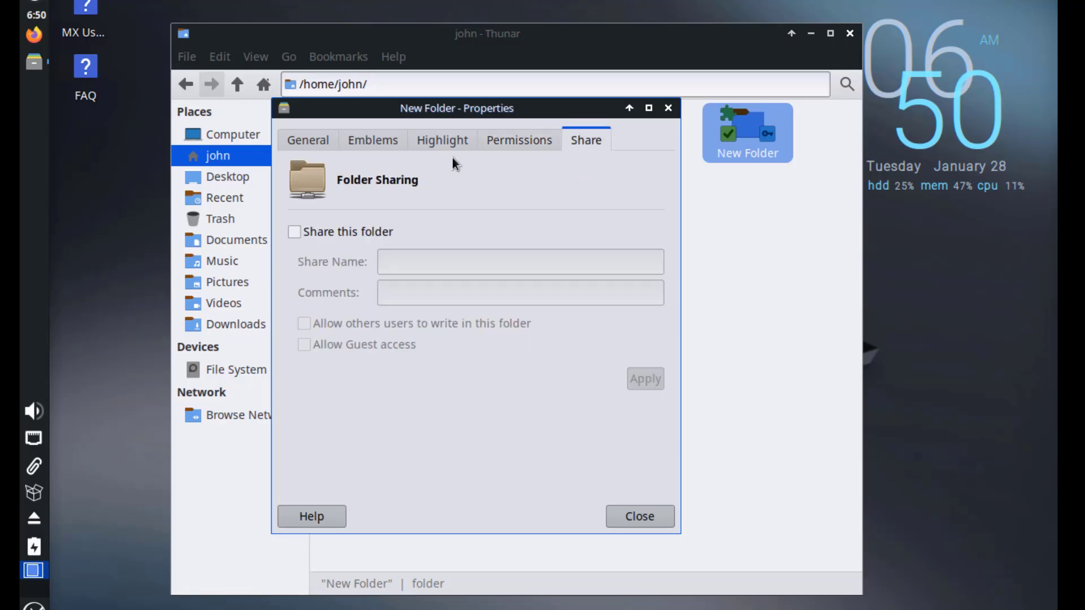
# Show the desktop, open the panel separator's properties and set its style to Separator.
pyautogui.hotkey('ctrl', 'alt', 'd')
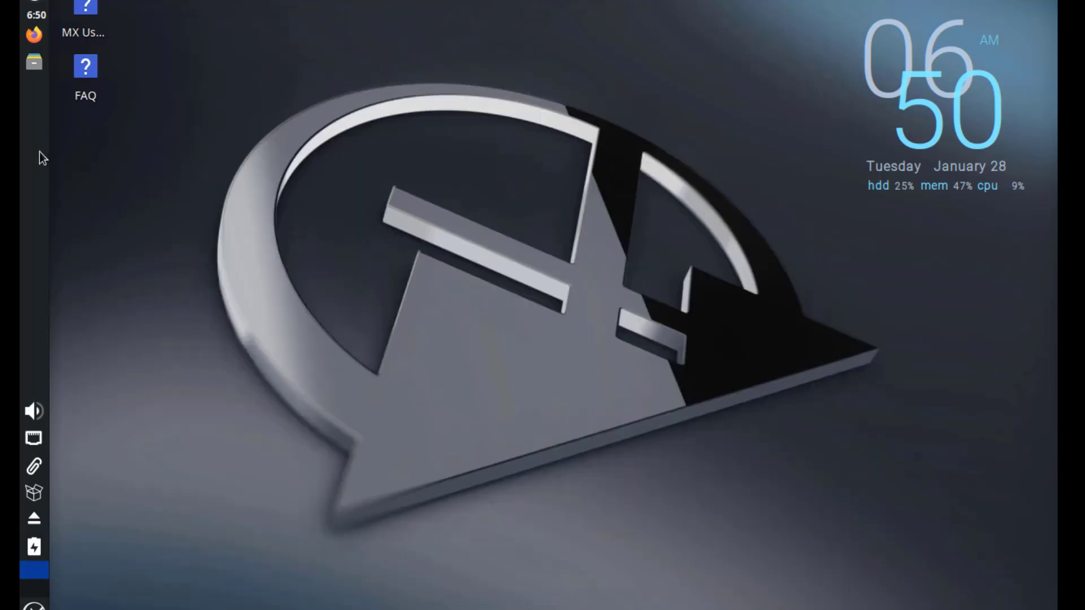
pyautogui.rightClick(39, 152)
pyautogui.click(127, 198)
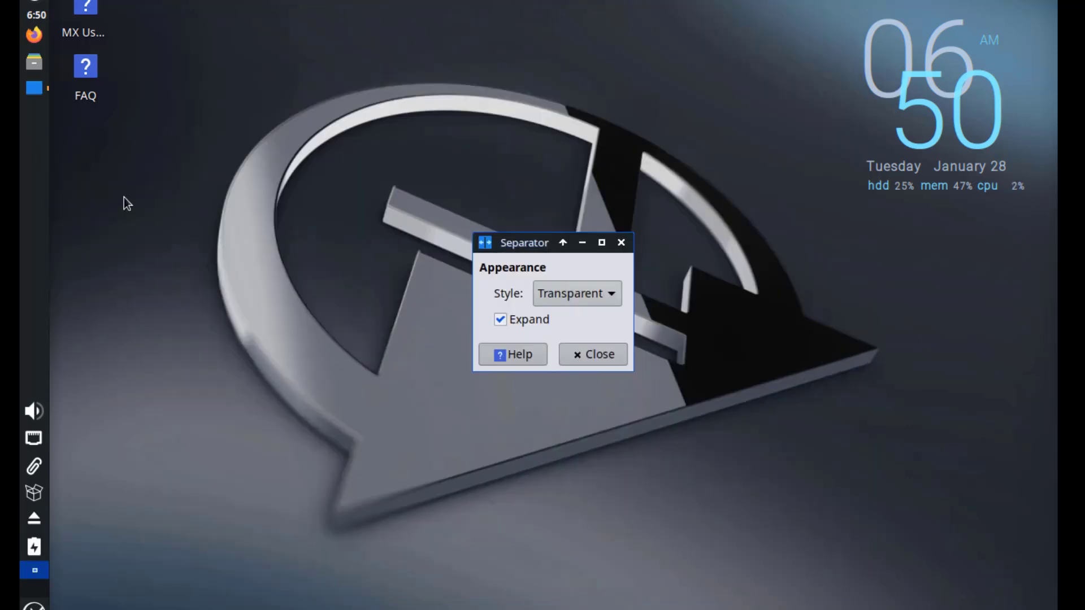
pyautogui.click(575, 290)
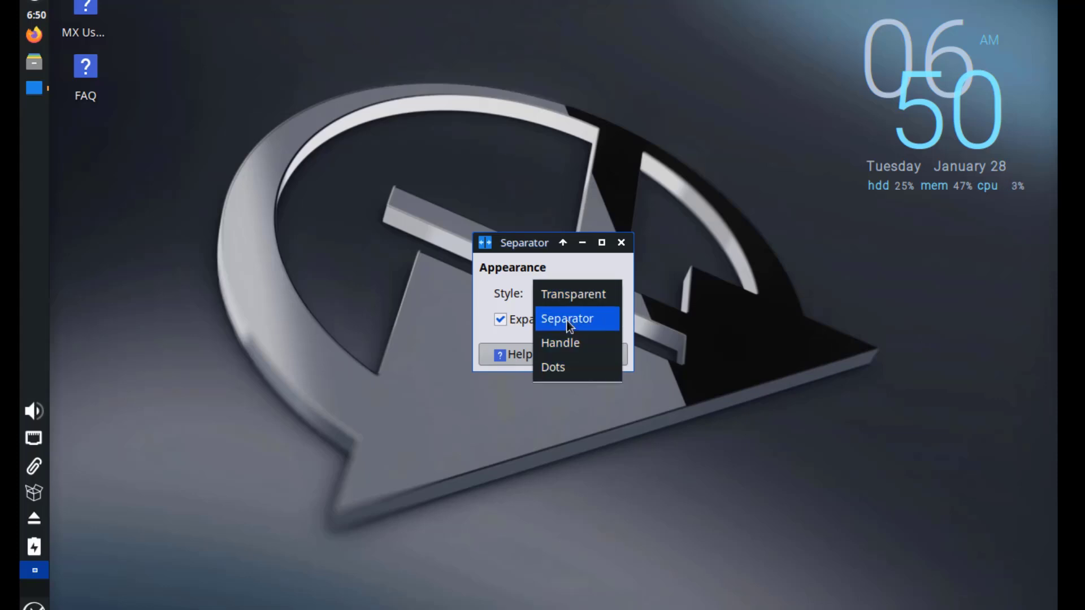
pyautogui.click(566, 320)
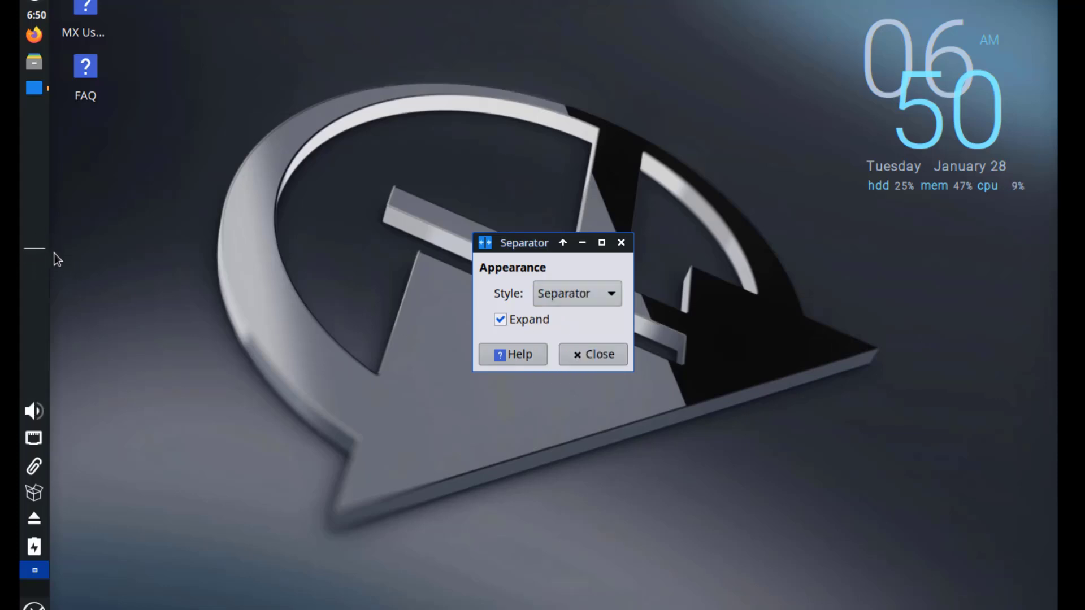
# Try the Handle and Dots separator styles, then return it to Transparent.
pyautogui.moveTo(543, 243); pyautogui.dragTo(178, 203)
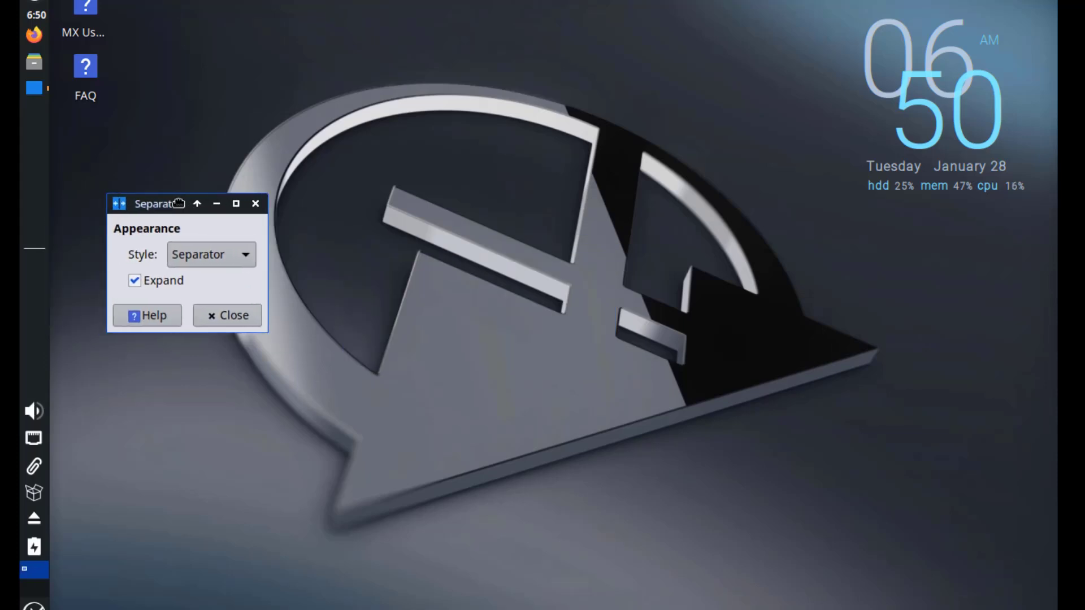
pyautogui.click(218, 263)
pyautogui.click(212, 278)
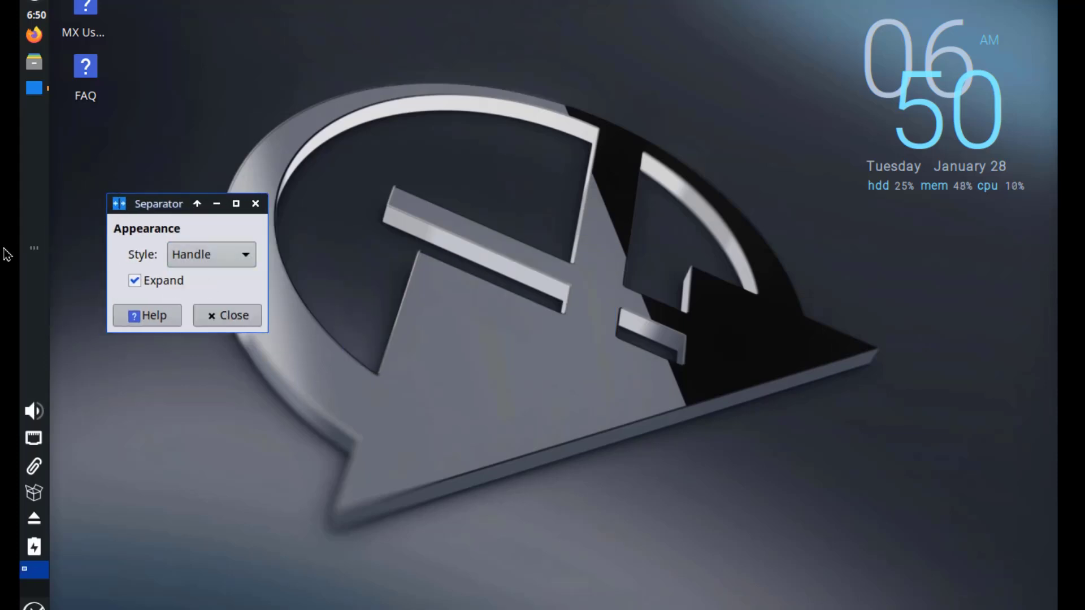
pyautogui.click(187, 259)
pyautogui.click(192, 279)
pyautogui.click(172, 259)
pyautogui.click(208, 188)
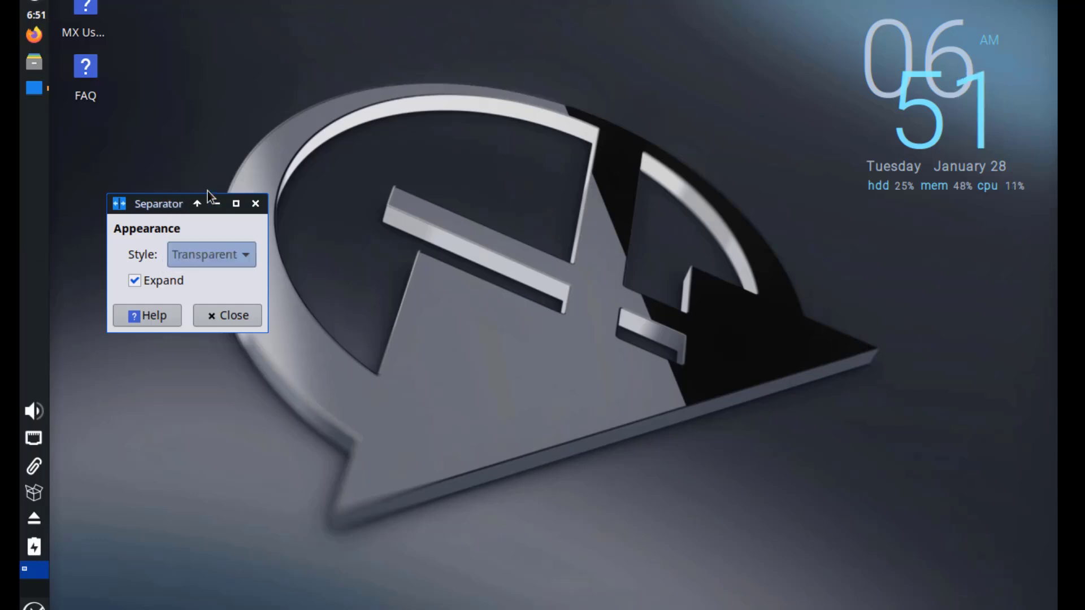
# Open Panel Preferences and try Vertical and Horizontal modes before returning to Deskbar.
pyautogui.rightClick(35, 145)
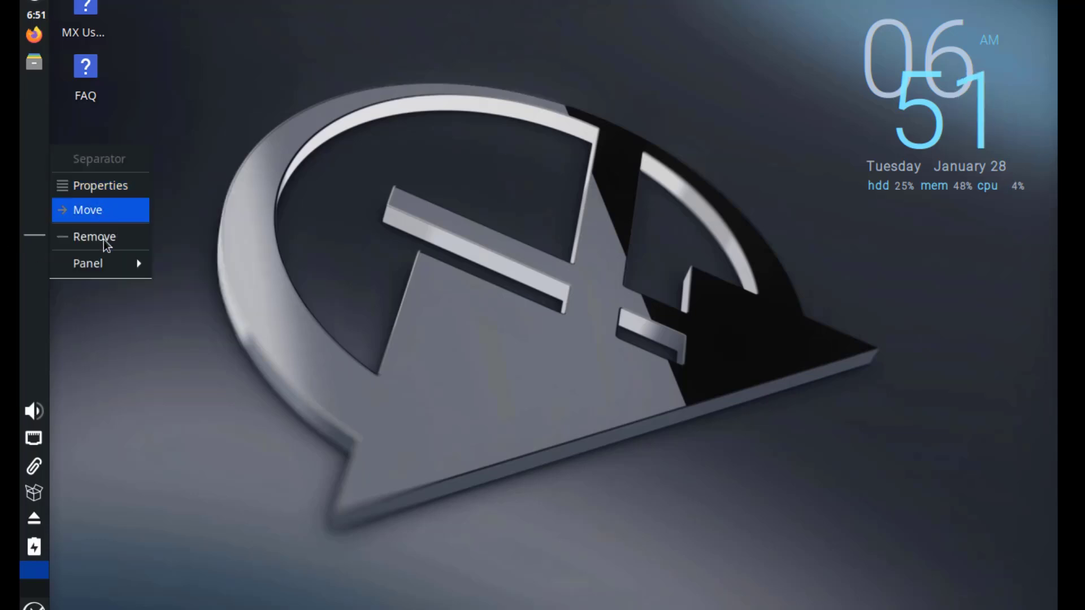
pyautogui.moveTo(107, 264)
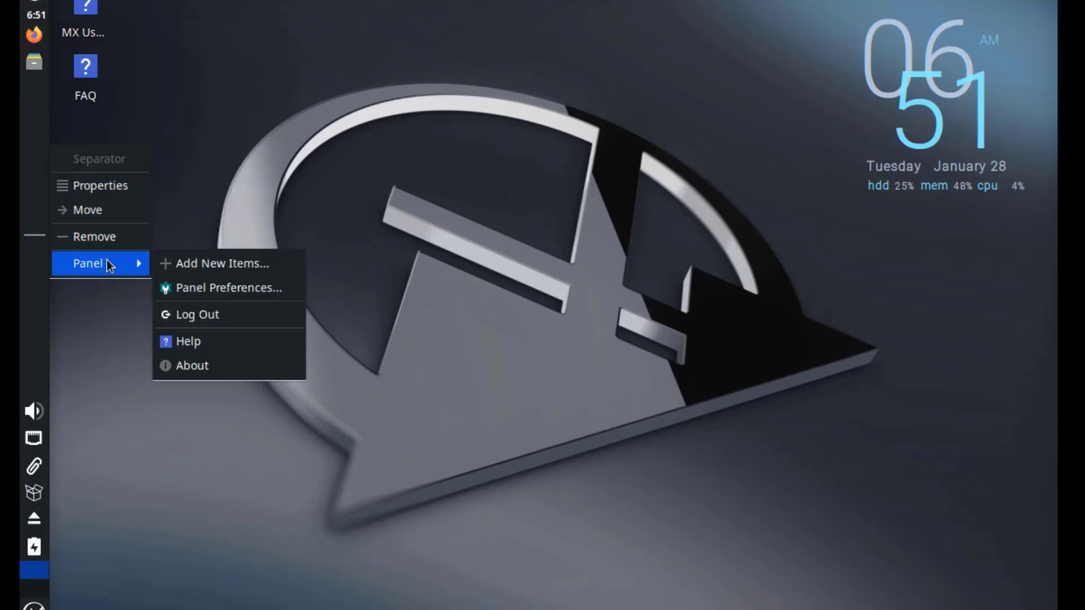
pyautogui.click(202, 290)
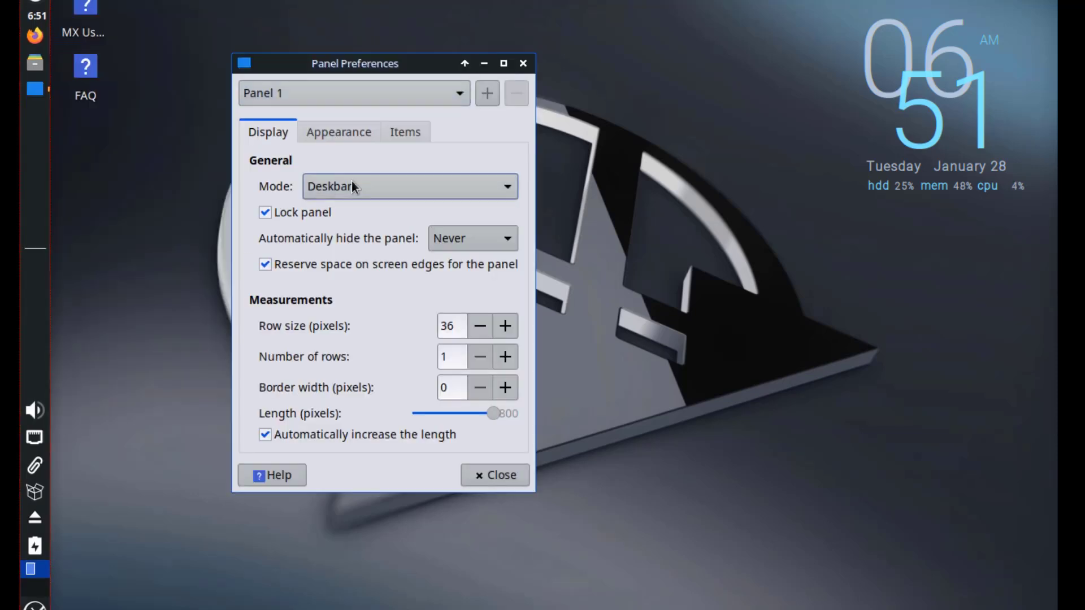
pyautogui.click(352, 185)
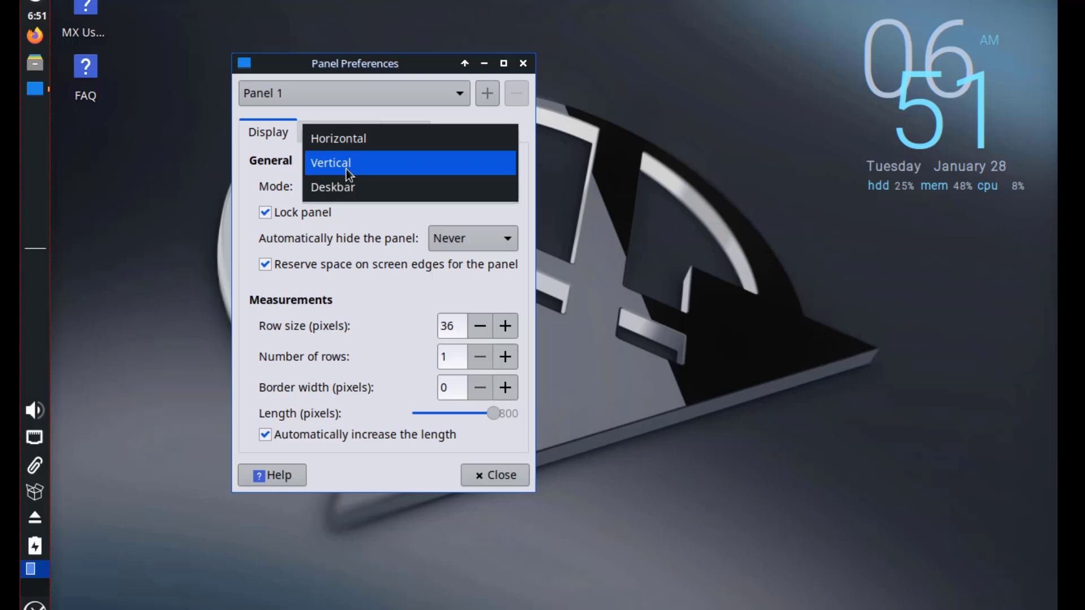
pyautogui.click(346, 168)
pyautogui.click(334, 201)
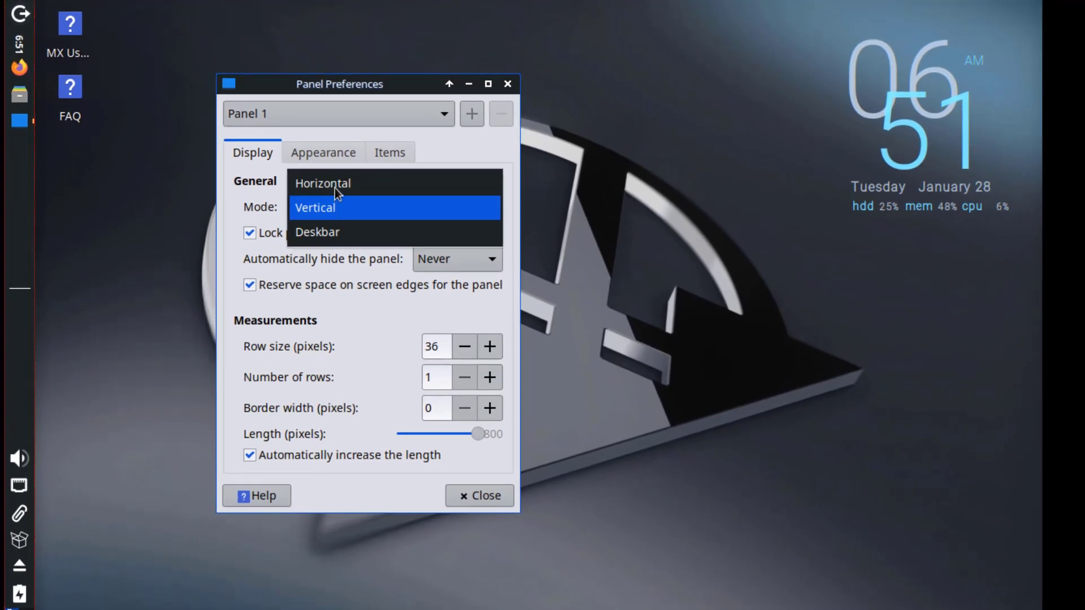
pyautogui.click(334, 187)
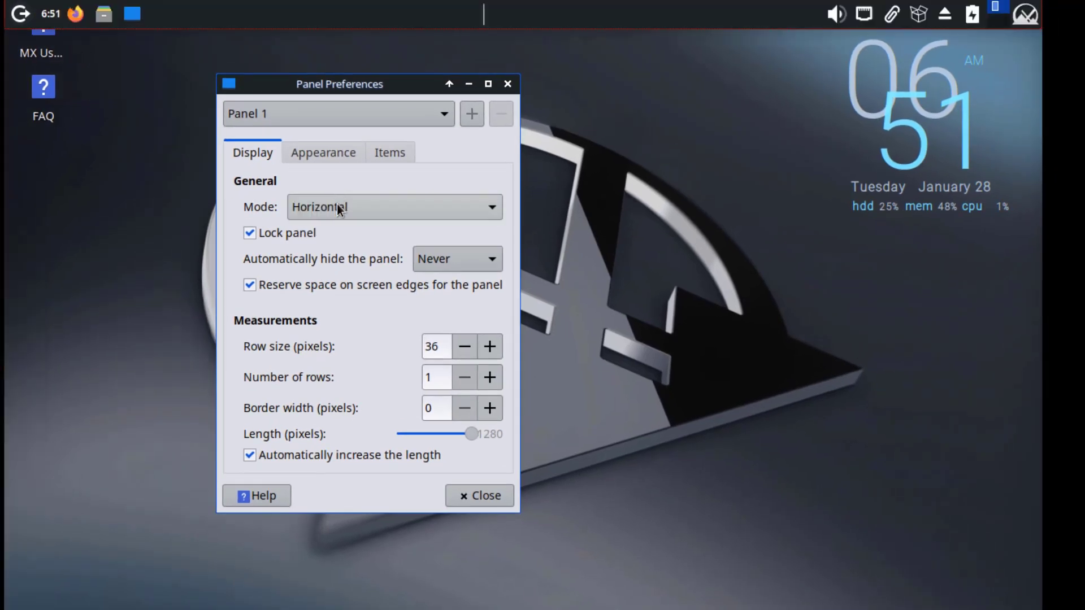
pyautogui.click(337, 205)
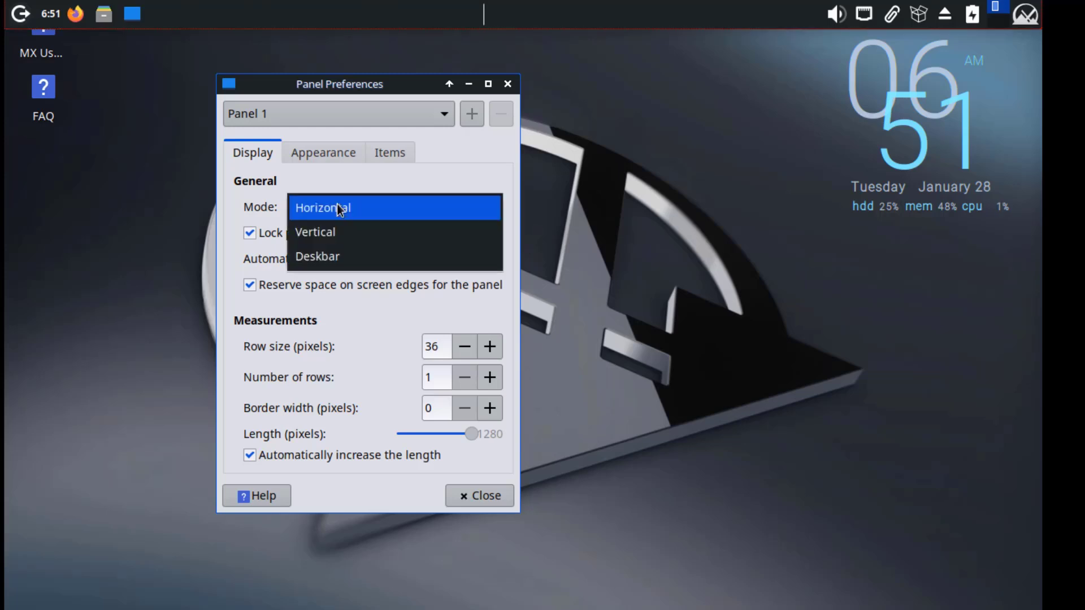
pyautogui.click(331, 232)
# Turn the panel's dark mode on and back off, then view the panel's item list.
pyautogui.scroll(-1, 332, 215)
pyautogui.click(322, 161)
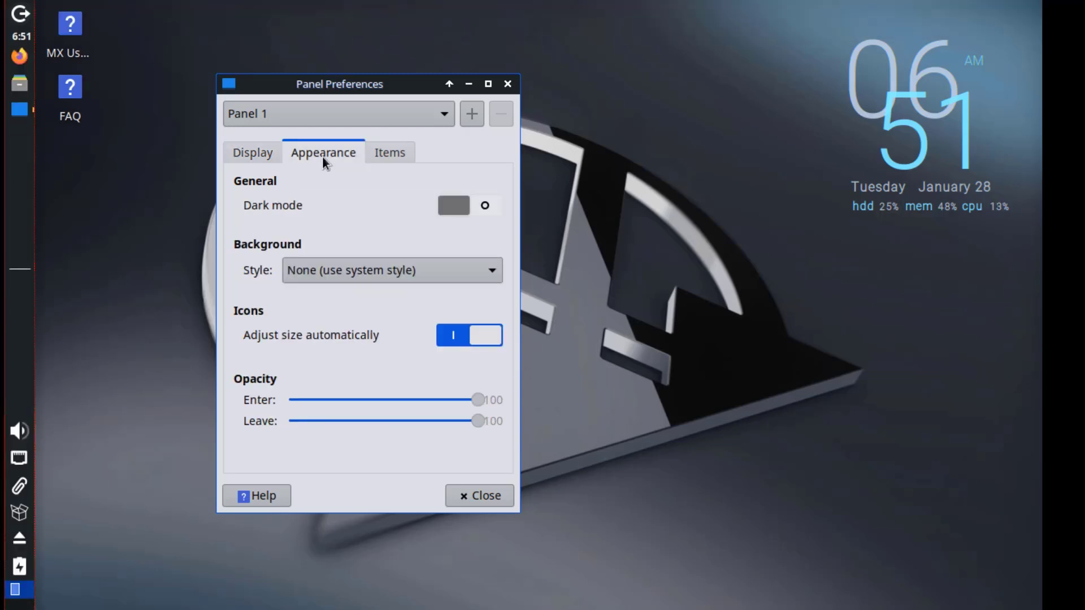
pyautogui.click(472, 212)
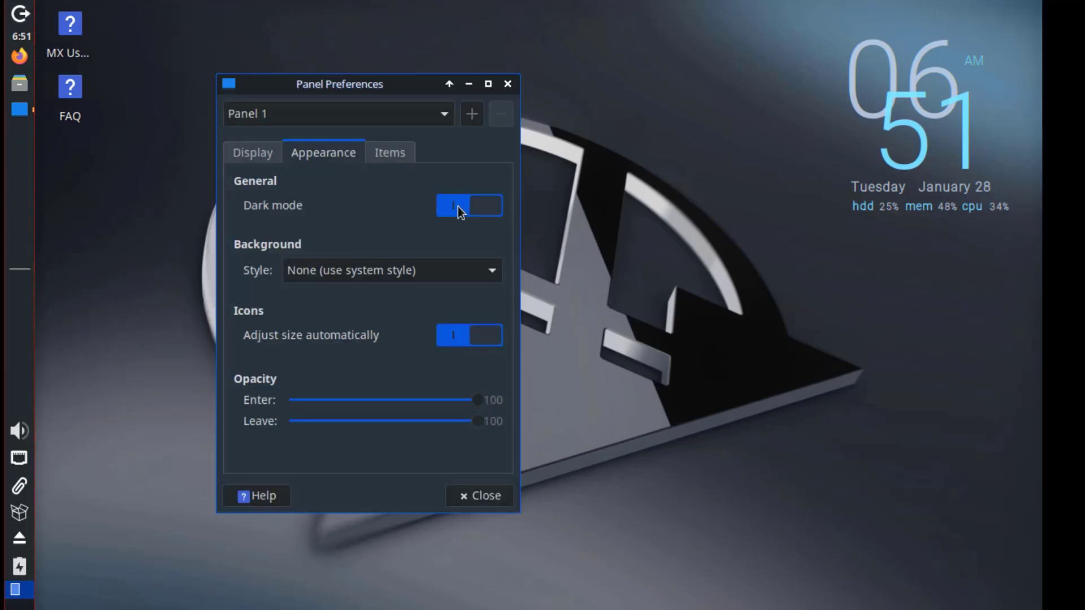
pyautogui.click(458, 206)
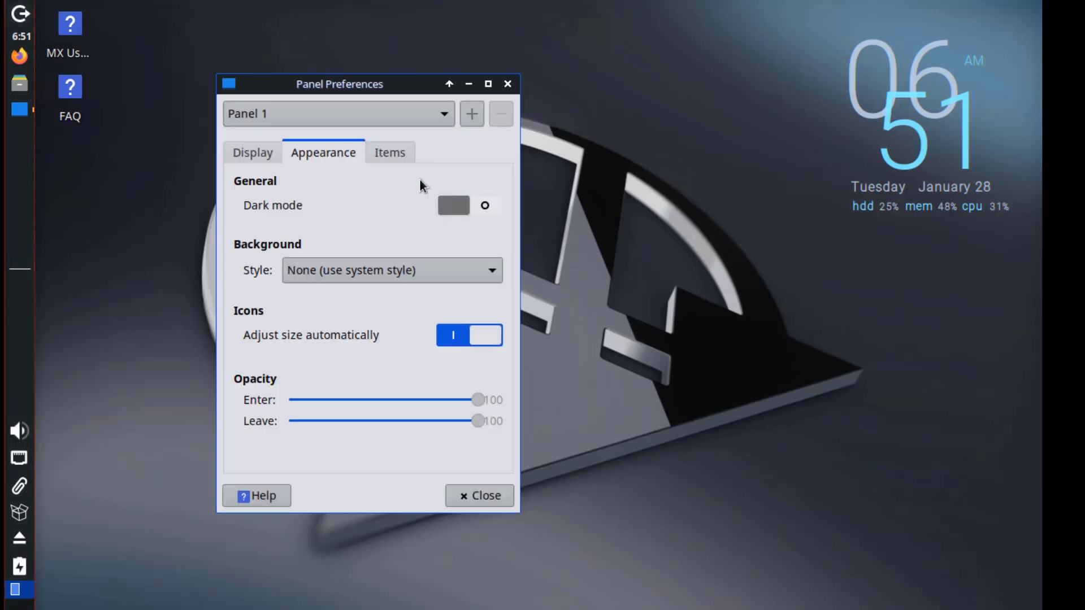
pyautogui.click(403, 154)
# Add Action Buttons and Weather Update to the panel from Add New Items, then close it.
pyautogui.click(252, 449)
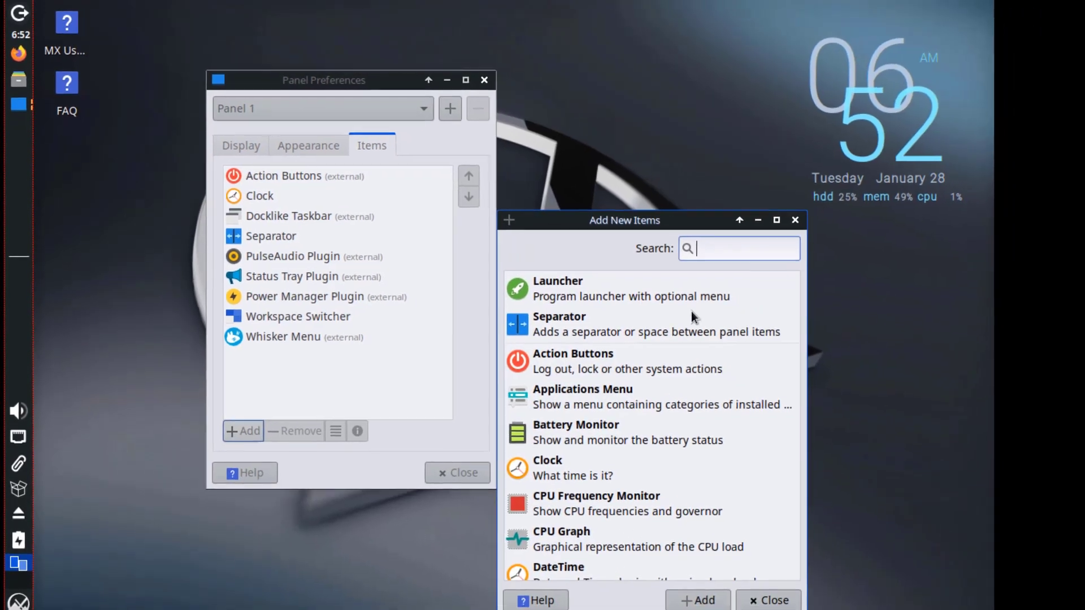
pyautogui.moveTo(571, 220); pyautogui.dragTo(572, 83)
pyautogui.doubleClick(569, 220)
pyautogui.scroll(-13, 571, 283)
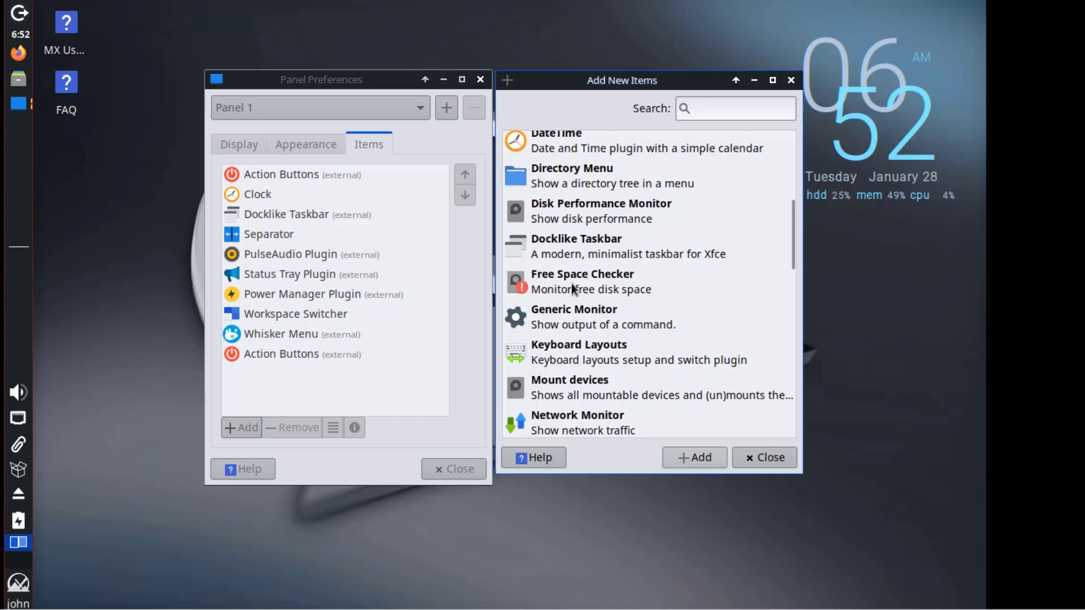
pyautogui.scroll(-10, 579, 292)
pyautogui.click(567, 246)
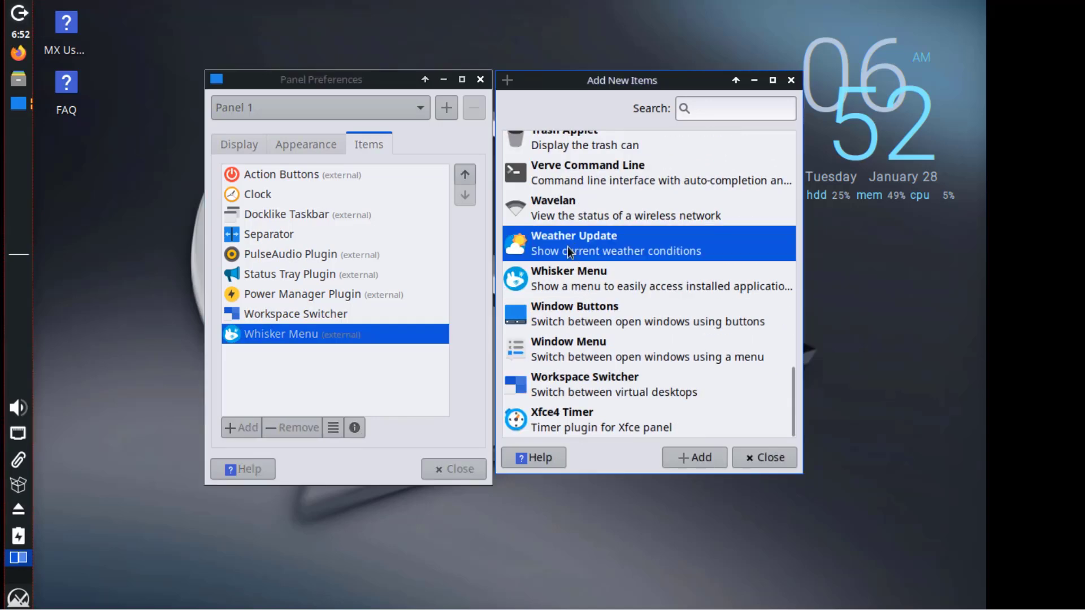
pyautogui.click(717, 459)
pyautogui.press('Escape')
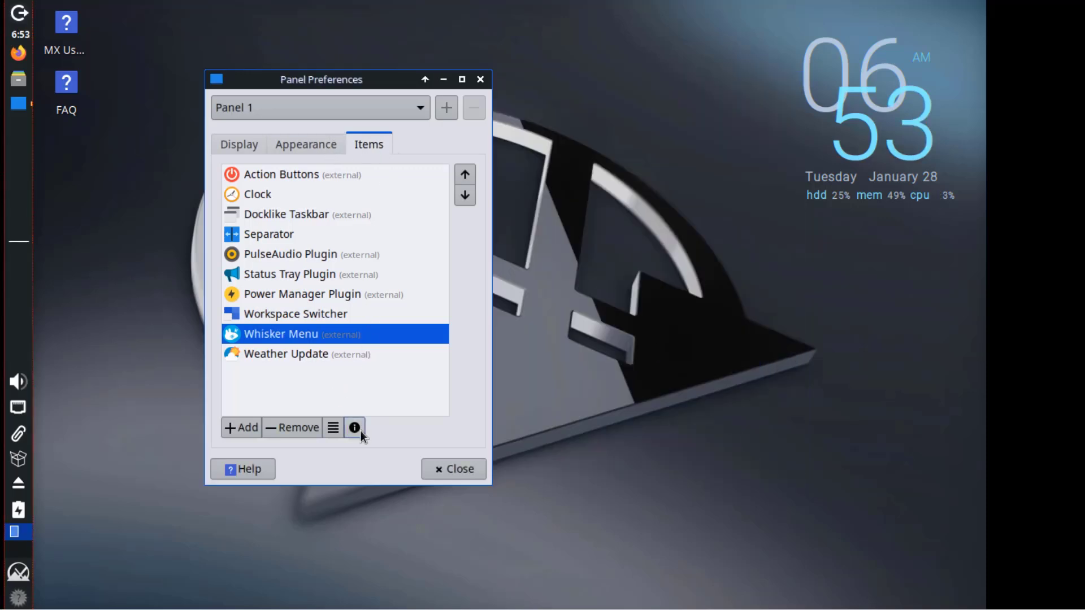
# Open Whisker Menu settings, try icon, list and tree views, and browse Appearance, Behavior, Commands, Search Actions.
pyautogui.click(334, 428)
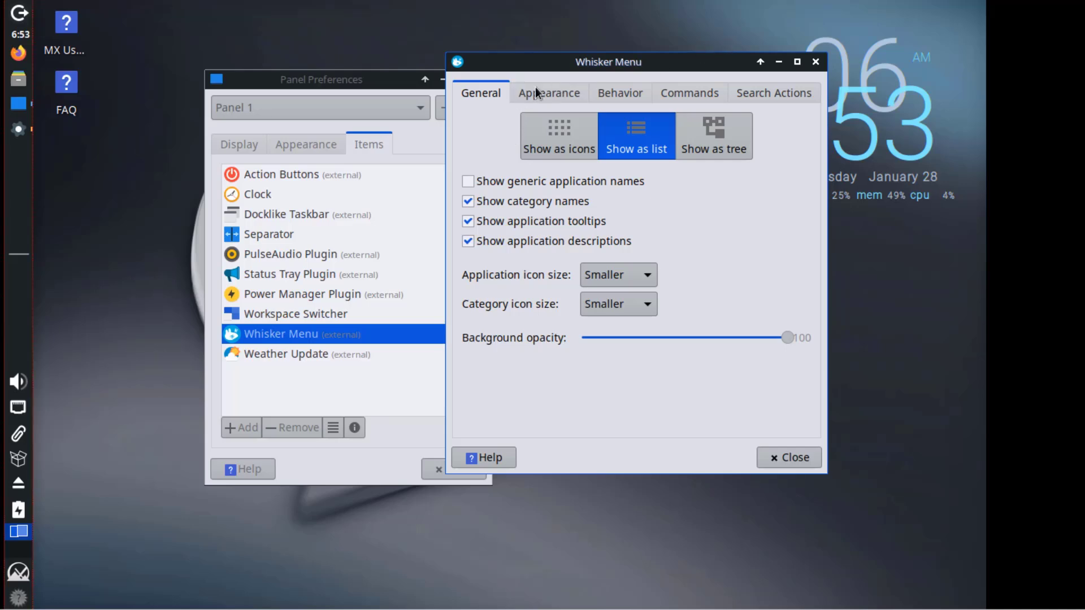
pyautogui.click(551, 136)
pyautogui.click(667, 140)
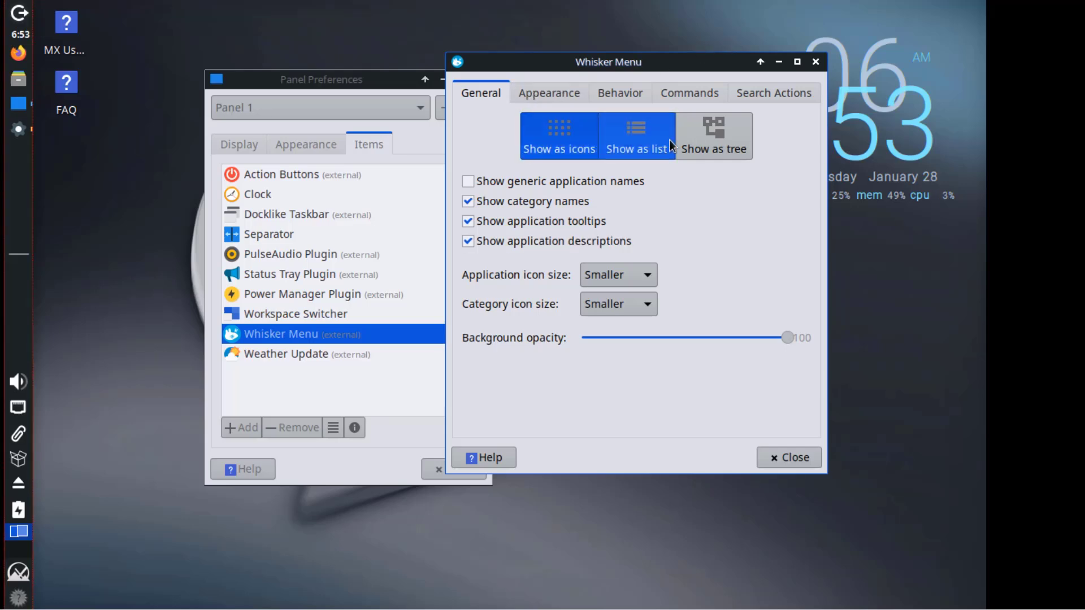
pyautogui.click(707, 138)
pyautogui.click(549, 92)
pyautogui.click(621, 93)
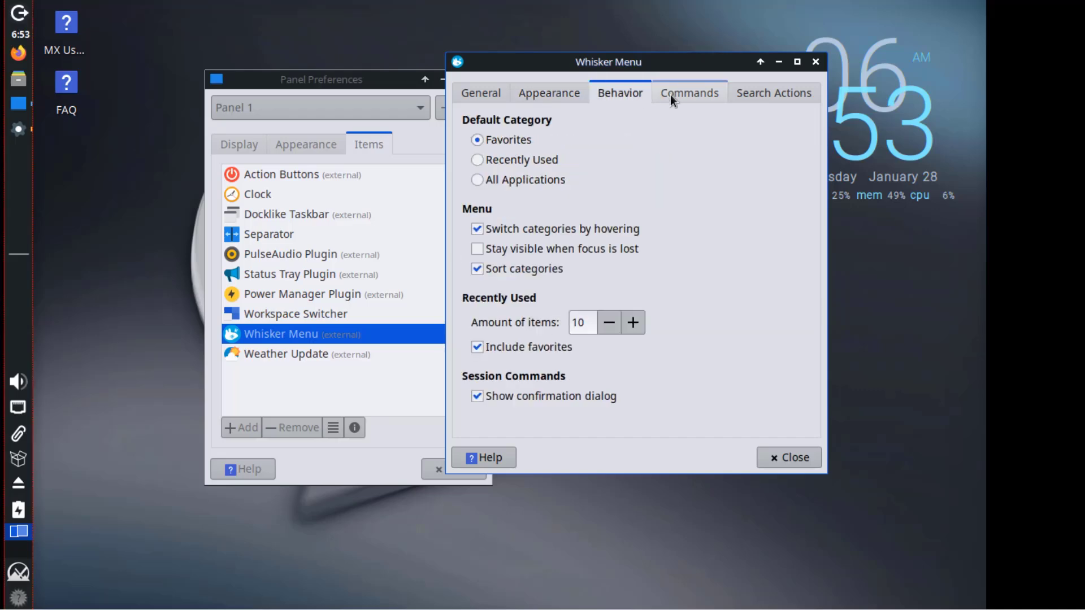
pyautogui.click(670, 94)
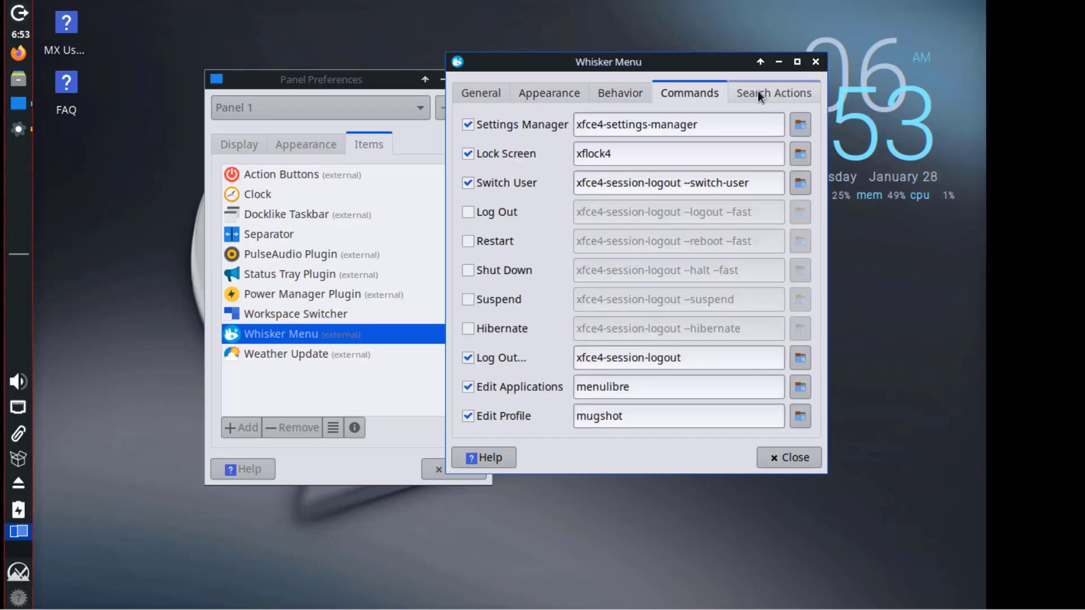
pyautogui.click(758, 96)
pyautogui.click(477, 92)
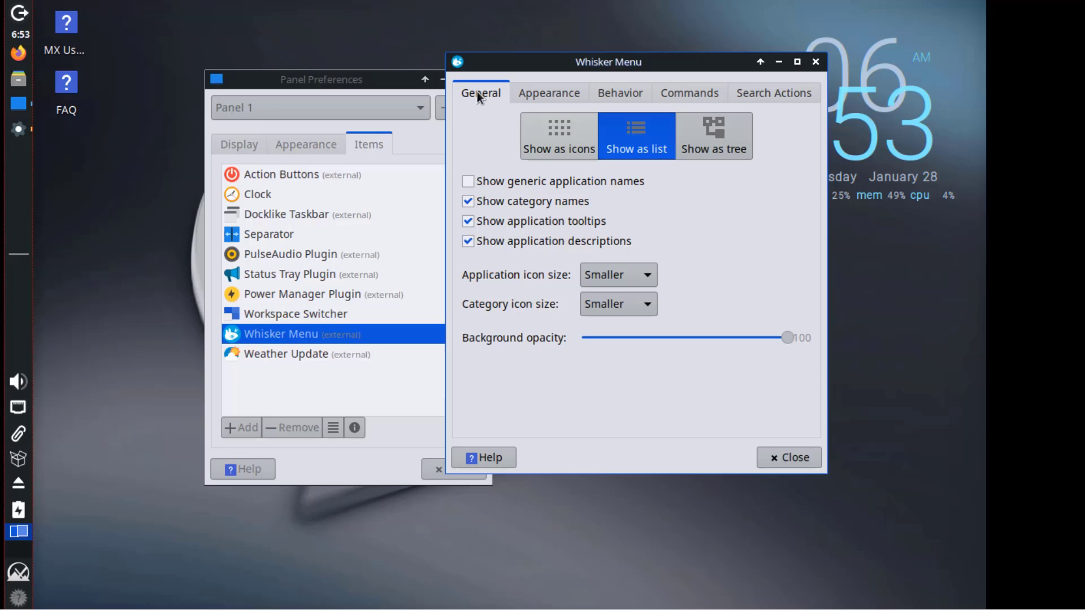
# Keep application and category icon sizes at Smaller, then close Whisker Menu settings and panel preferences.
pyautogui.click(626, 281)
pyautogui.click(692, 285)
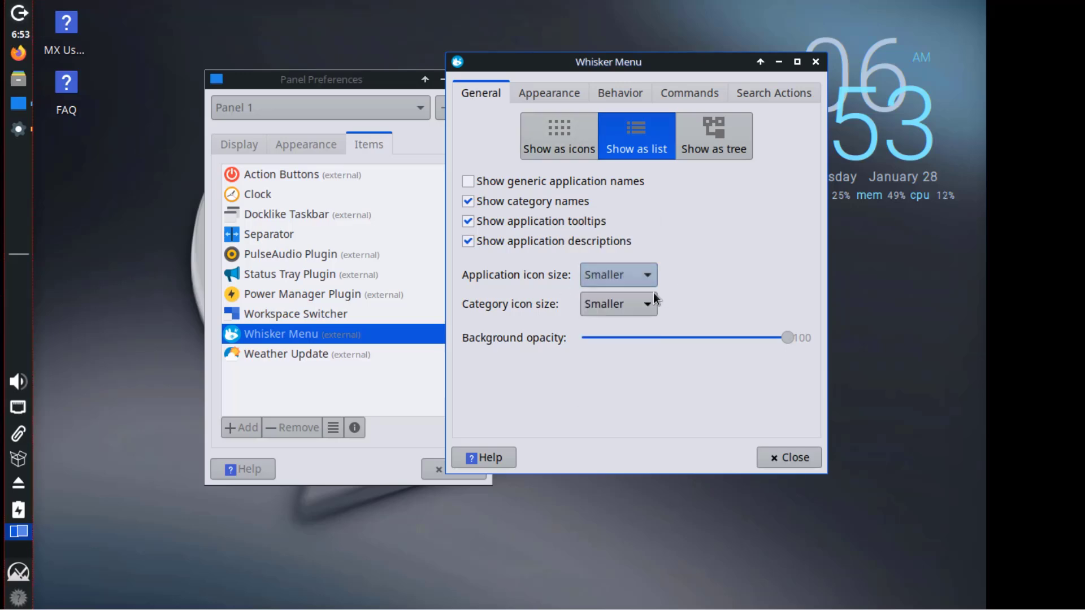
pyautogui.click(651, 302)
pyautogui.click(703, 275)
pyautogui.click(789, 457)
pyautogui.click(466, 467)
pyautogui.moveTo(18, 600)
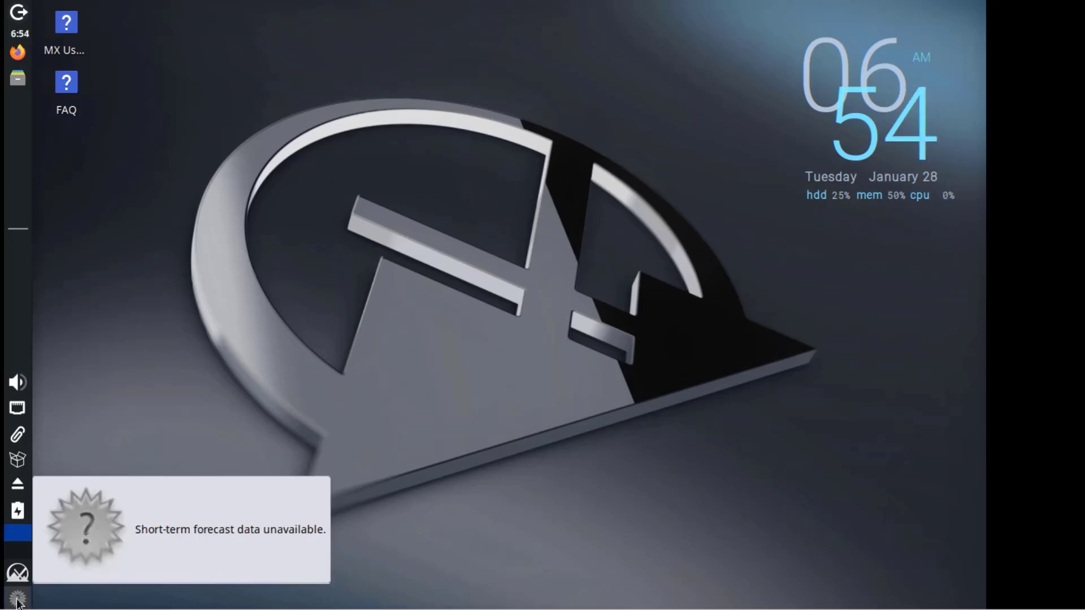
# Open the weather plugin's settings and look over its Units and Appearance pages.
pyautogui.click(18, 601)
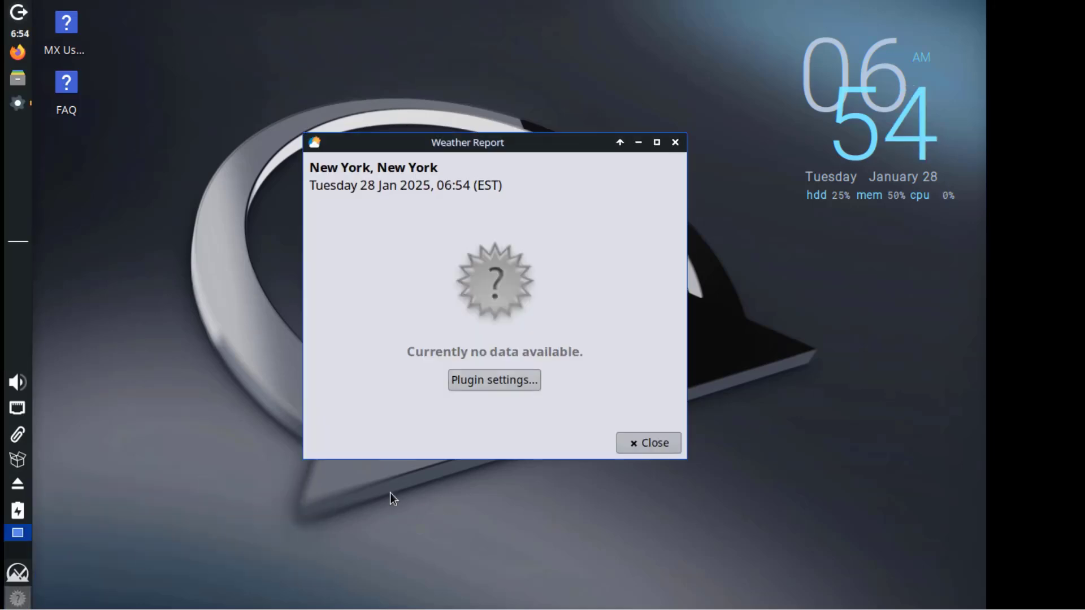
pyautogui.click(492, 380)
pyautogui.moveTo(264, 274); pyautogui.dragTo(564, 150)
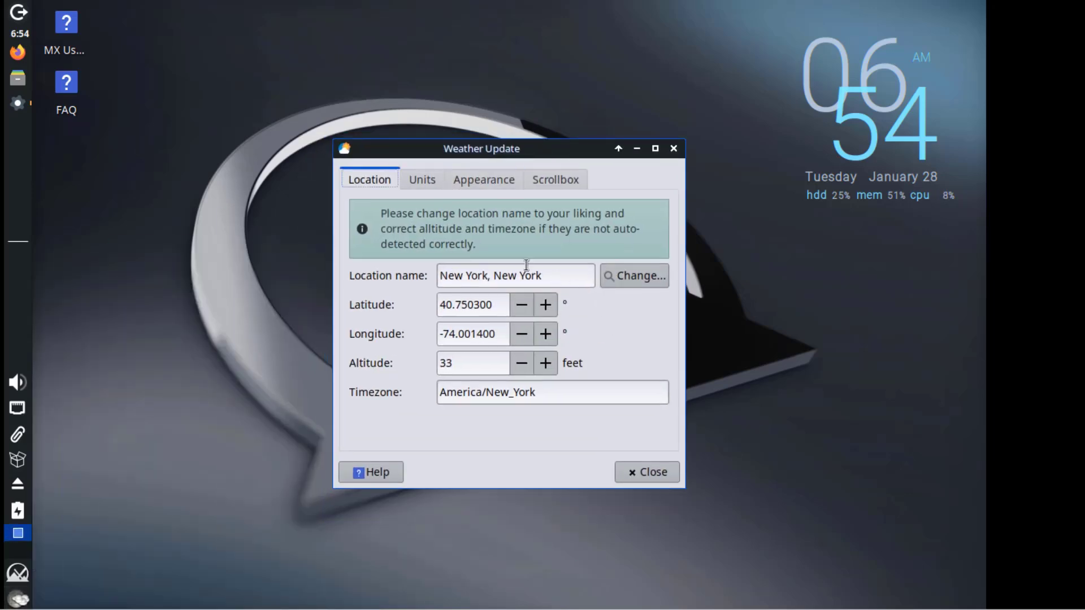
pyautogui.click(441, 180)
pyautogui.click(493, 182)
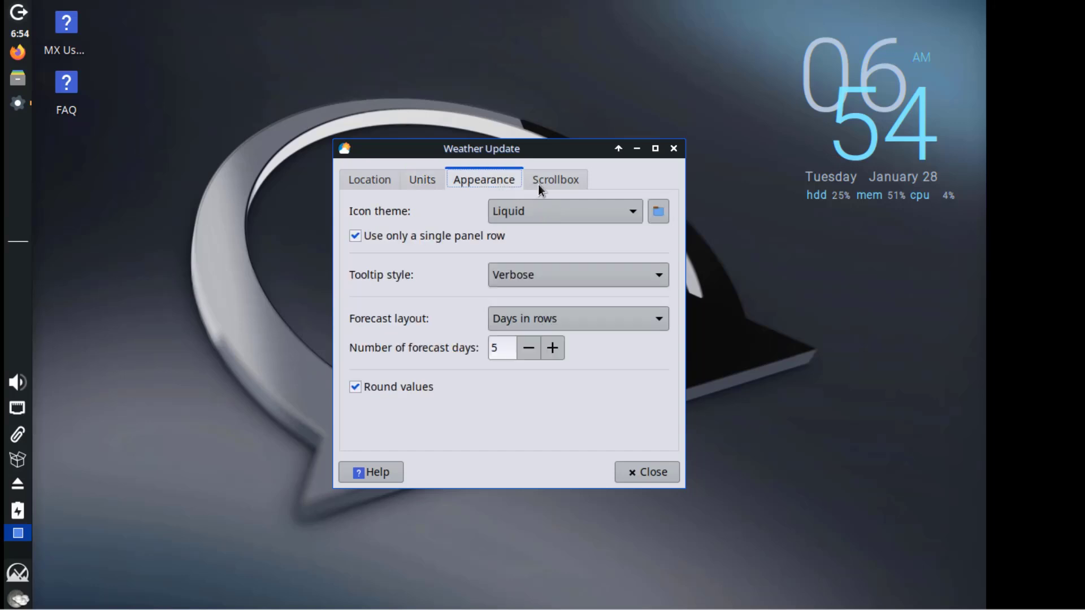
# Set the weather icon theme to Liquid Dark and close the weather settings.
pyautogui.click(628, 211)
pyautogui.click(632, 213)
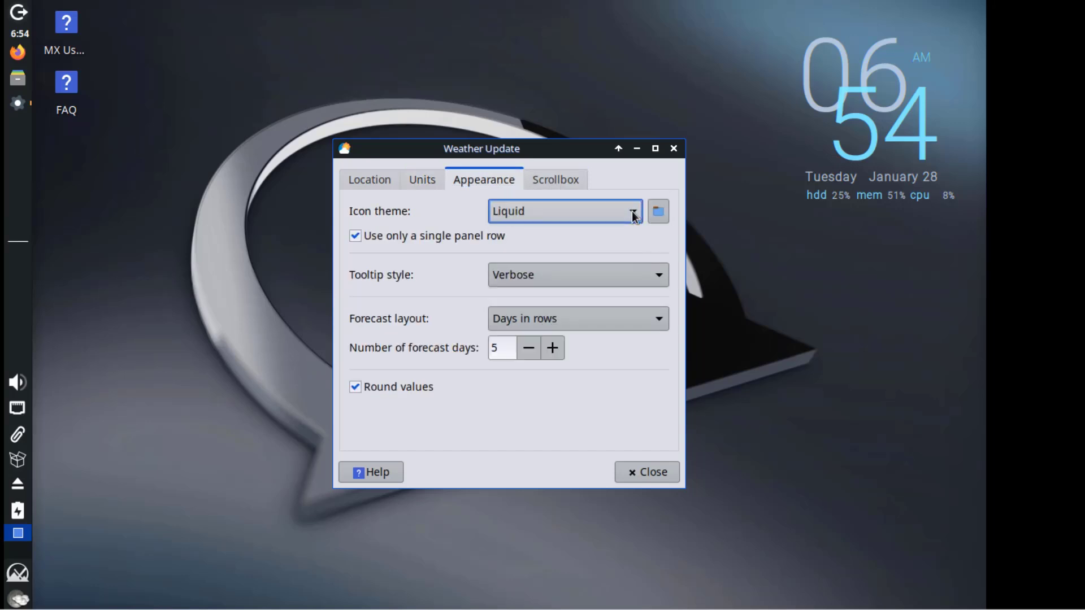
pyautogui.click(630, 213)
pyautogui.click(588, 236)
pyautogui.click(556, 180)
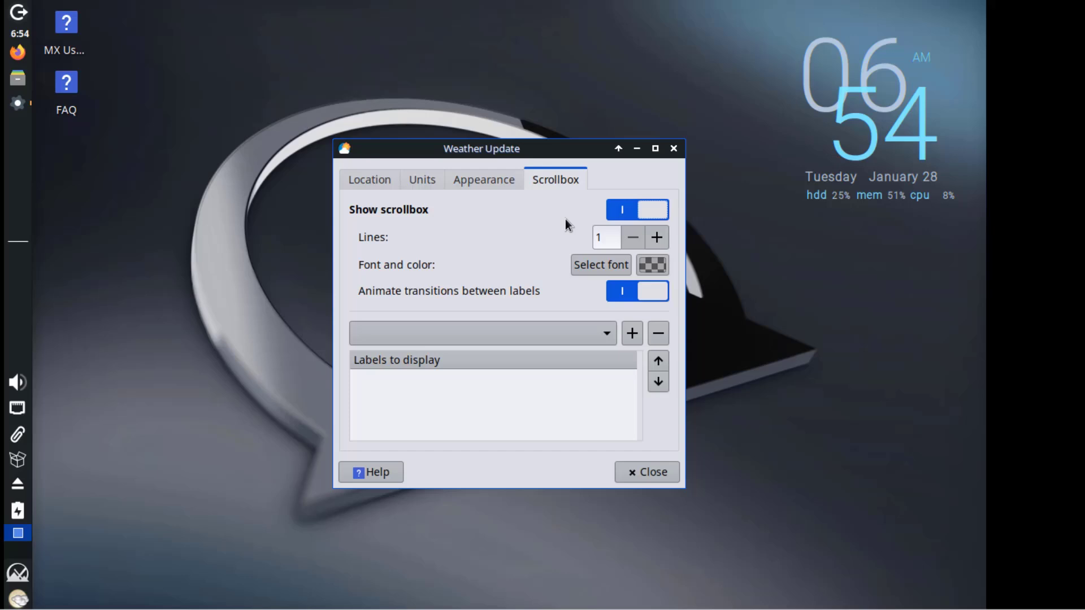
pyautogui.click(661, 472)
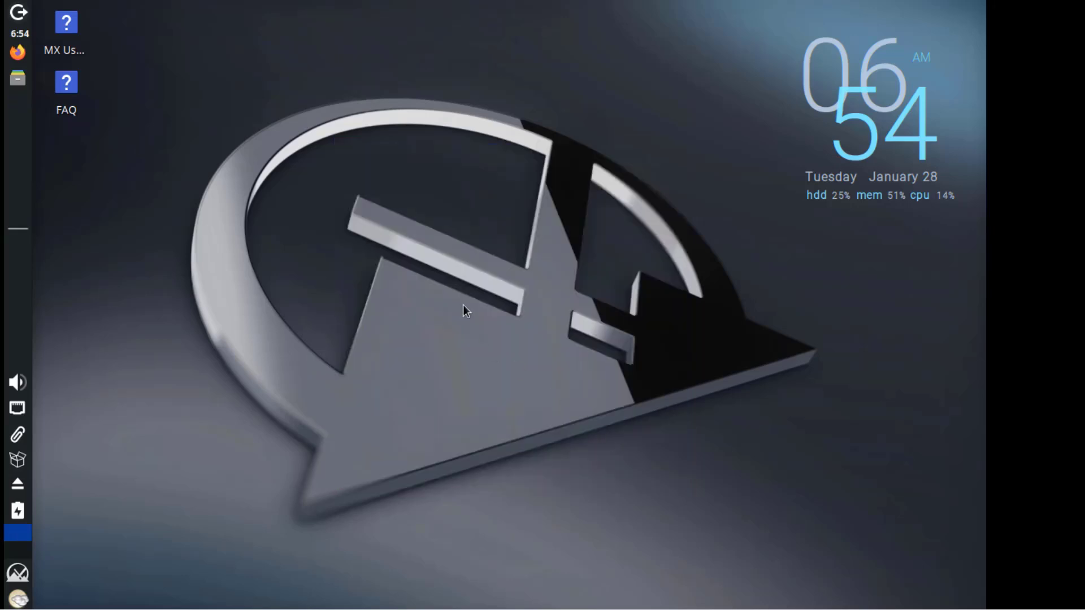
pyautogui.moveTo(24, 602)
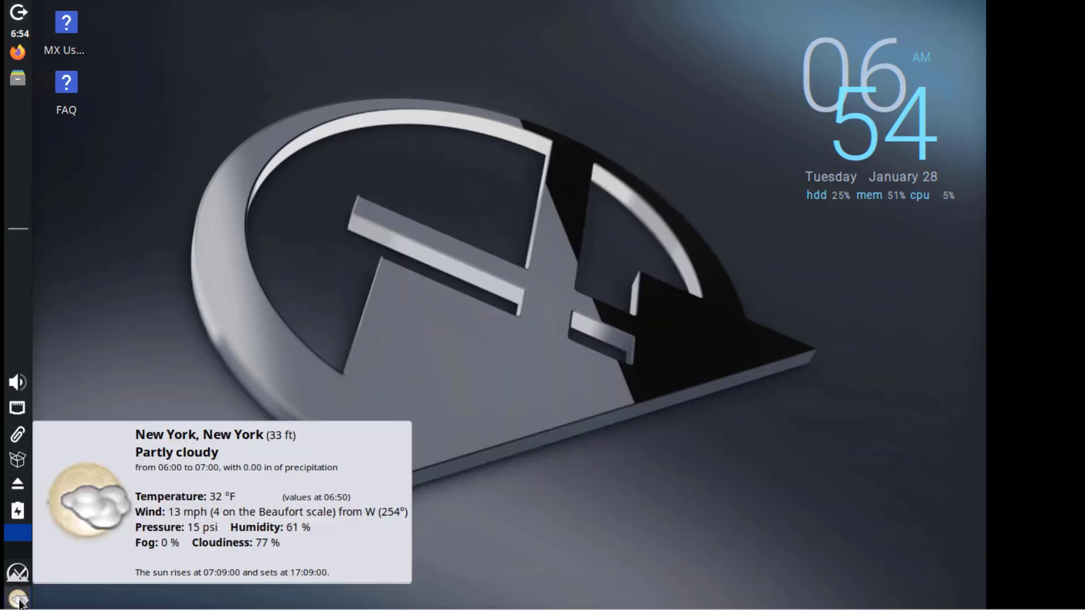
# Open Desktop Settings and try the rocky river and purple flowers wallpapers.
pyautogui.rightClick(470, 25)
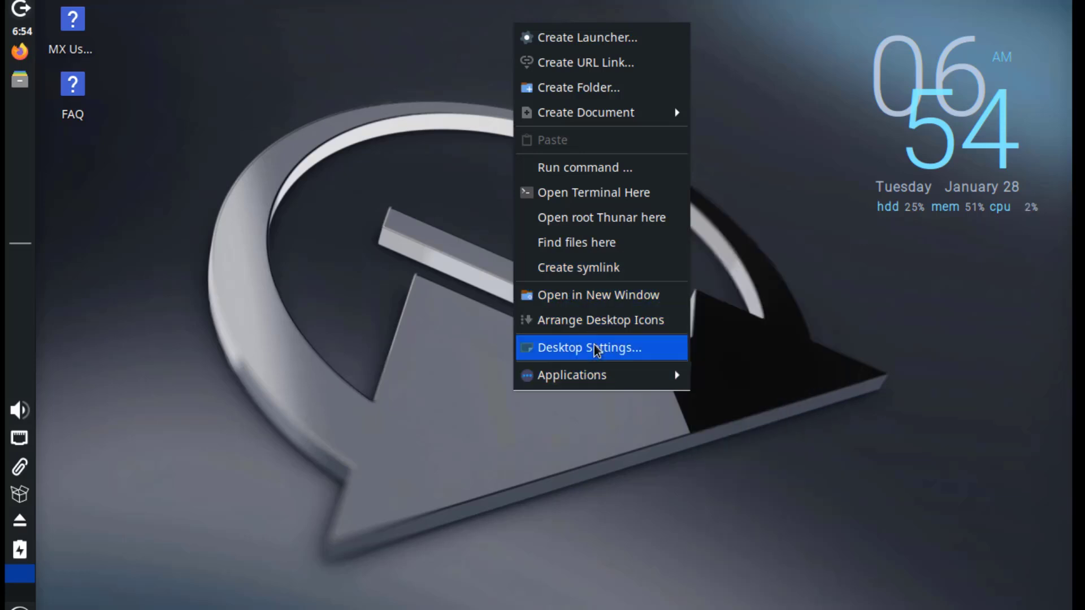
pyautogui.click(594, 346)
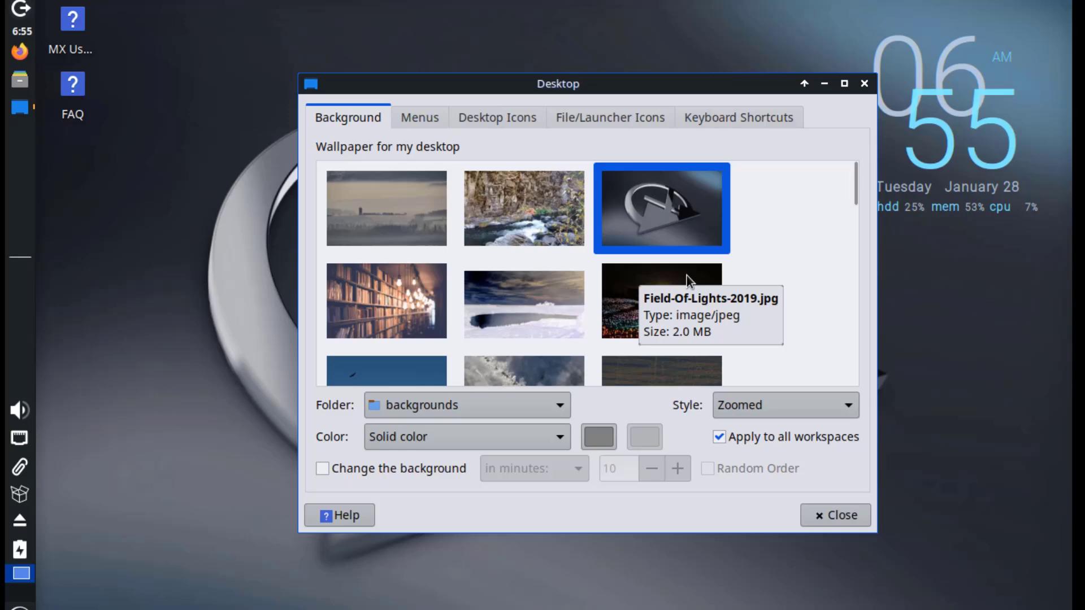
pyautogui.click(534, 215)
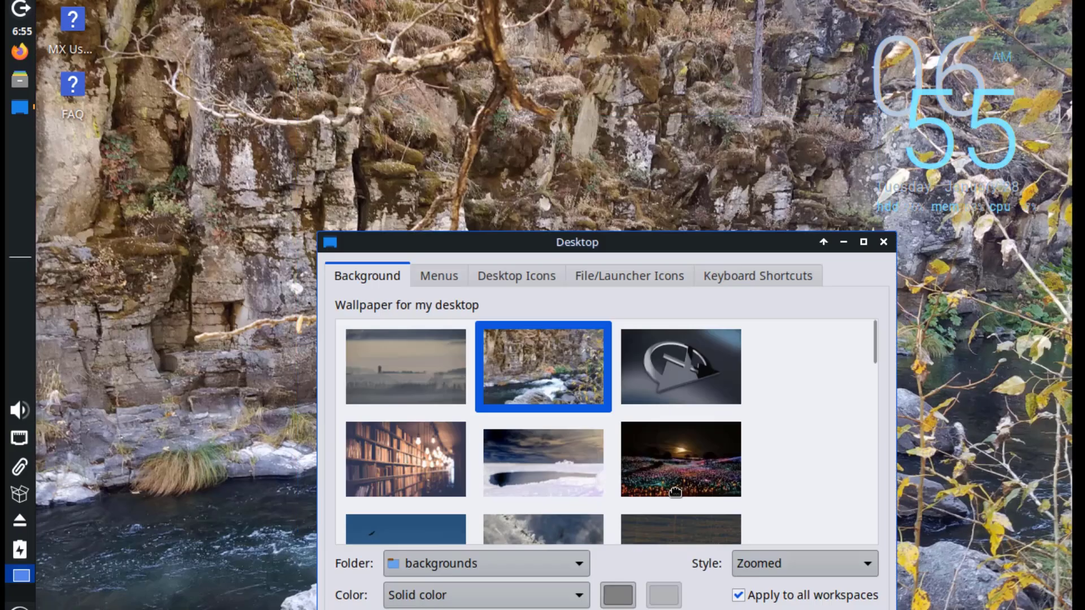
pyautogui.moveTo(823, 187); pyautogui.dragTo(824, 246)
pyautogui.click(330, 282)
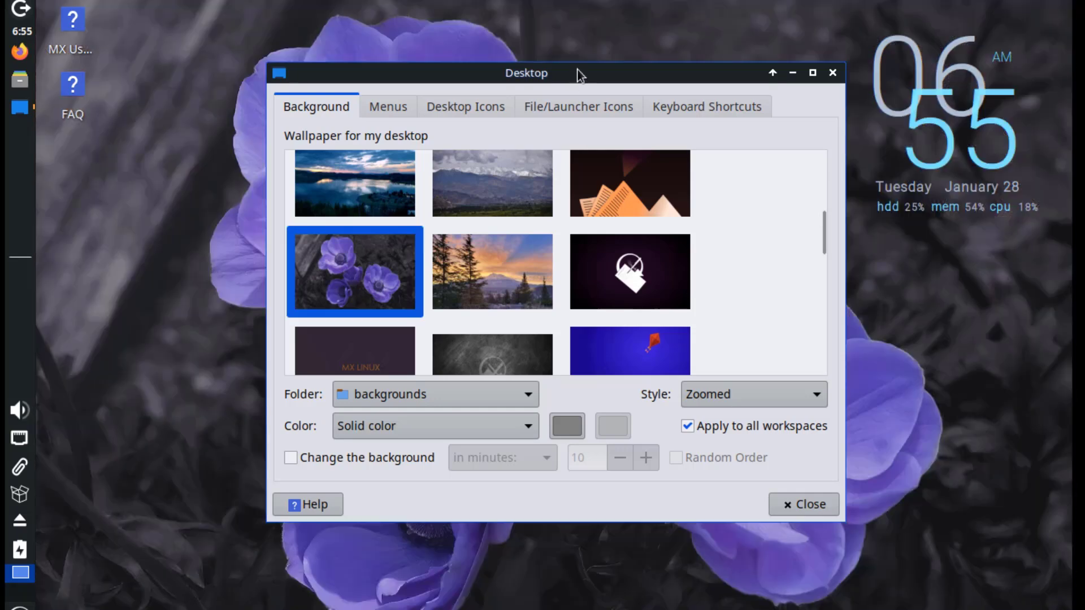
# Set the sunset forest image as the wallpaper and view the desktop Menus options.
pyautogui.moveTo(583, 72)
pyautogui.mouseDown()
pyautogui.moveTo(613, 249)
pyautogui.moveTo(820, 444)
pyautogui.moveTo(784, 538)
pyautogui.moveTo(669, 371)
pyautogui.moveTo(610, 72)
pyautogui.moveTo(677, 609)
pyautogui.moveTo(779, 609)
pyautogui.moveTo(609, 234)
pyautogui.moveTo(594, 79)
pyautogui.mouseUp()
pyautogui.scroll(-2, 497, 294)
pyautogui.click(497, 272)
pyautogui.scroll(-5, 662, 334)
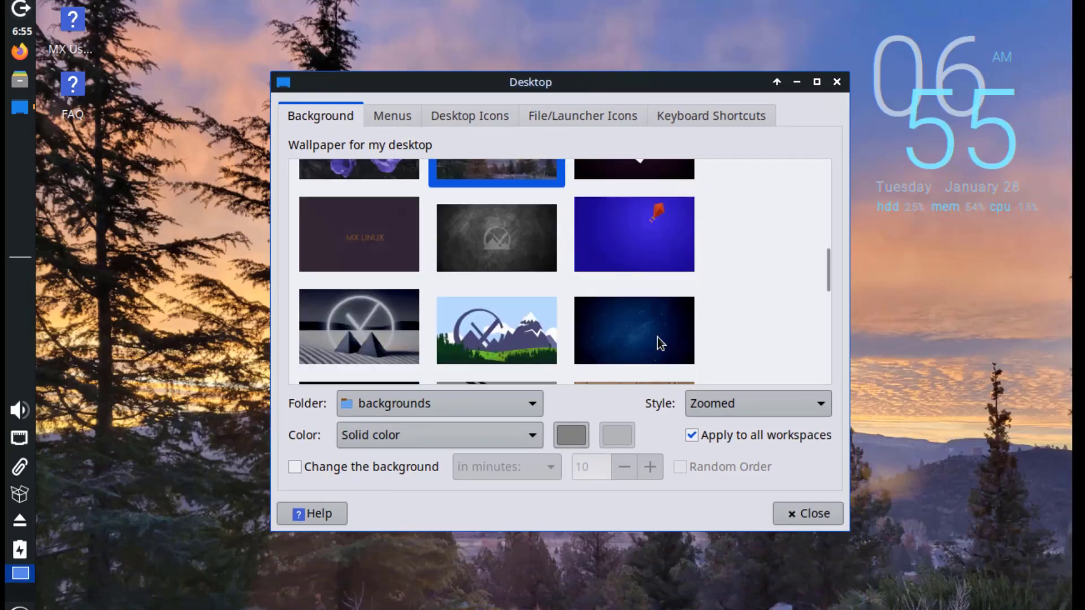
pyautogui.moveTo(827, 275); pyautogui.dragTo(832, 351)
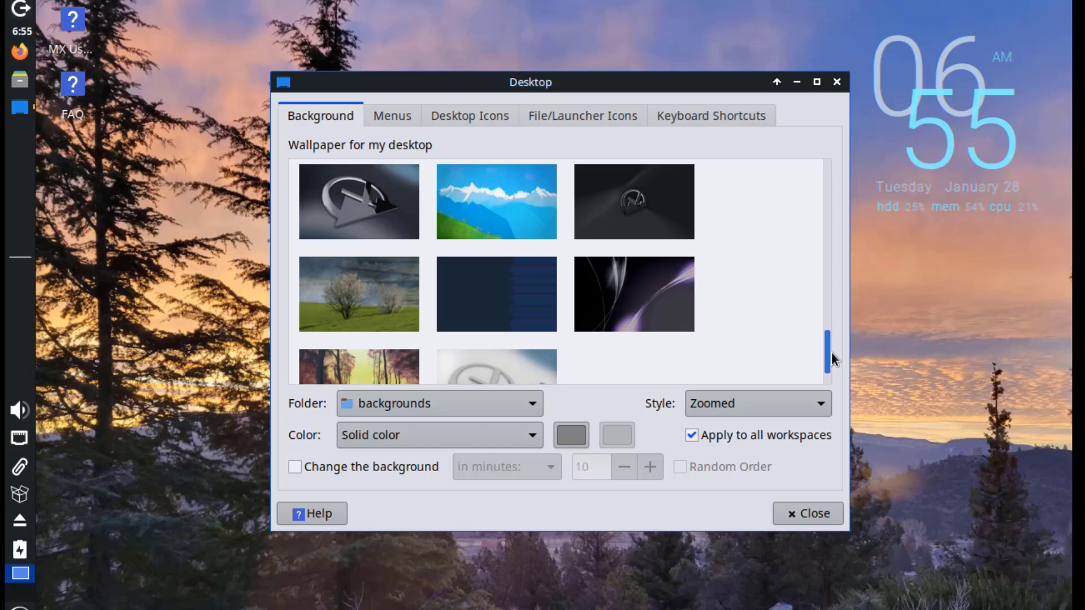
pyautogui.click(402, 116)
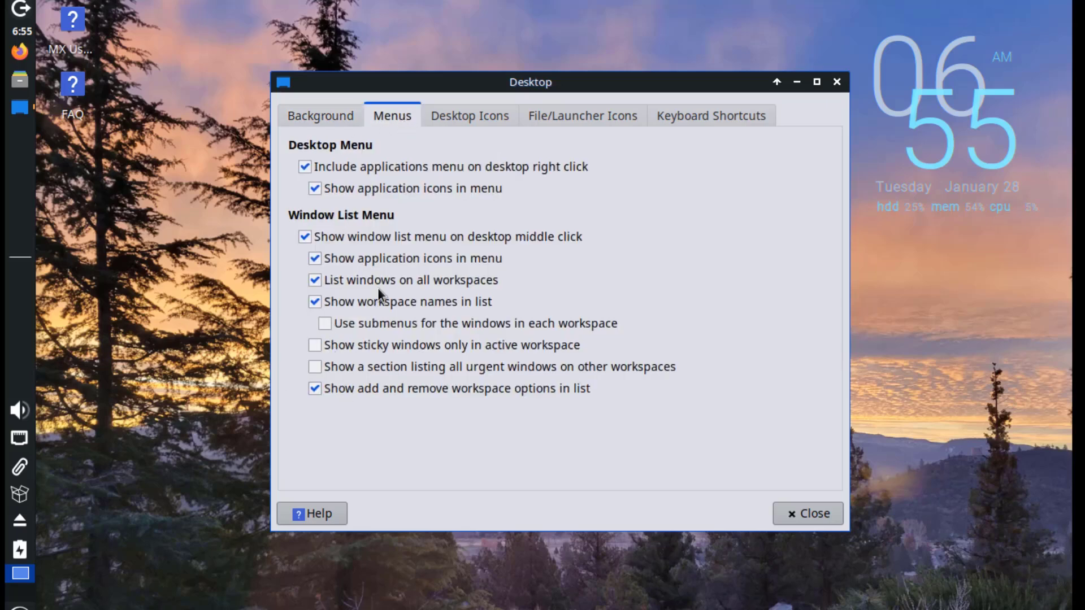
# In Desktop Icons, keep file/launcher icons and set placement direction to Top Left Vertical.
pyautogui.click(459, 114)
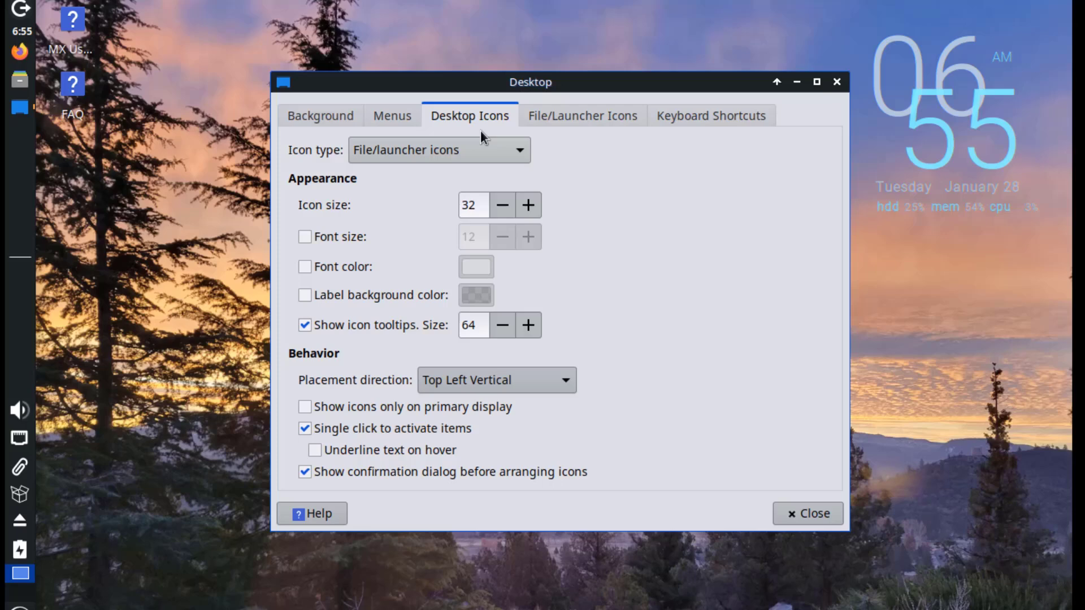
pyautogui.click(378, 144)
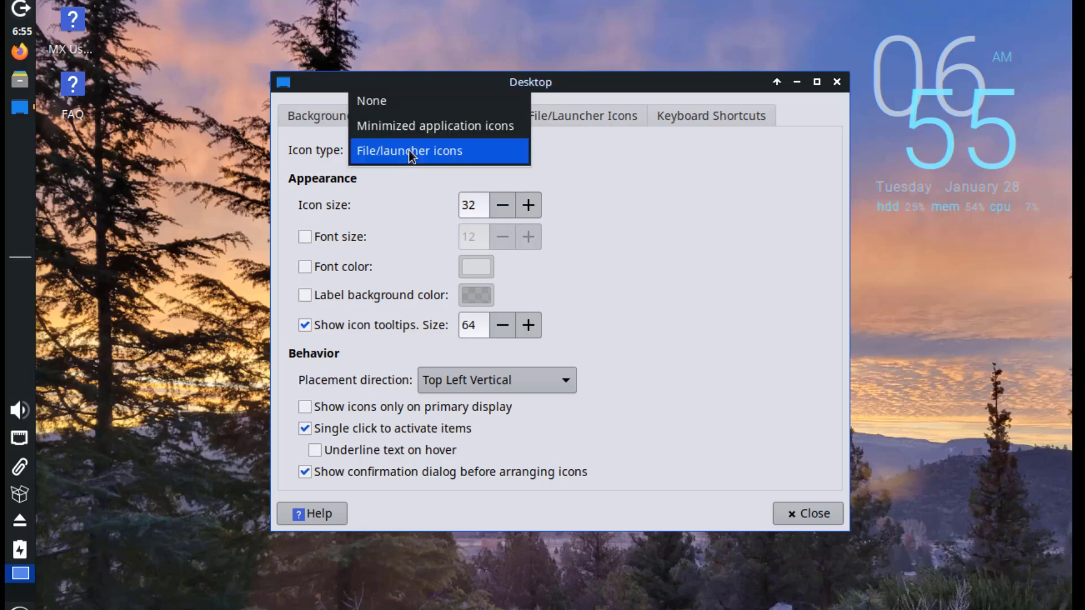
pyautogui.click(590, 166)
pyautogui.click(486, 378)
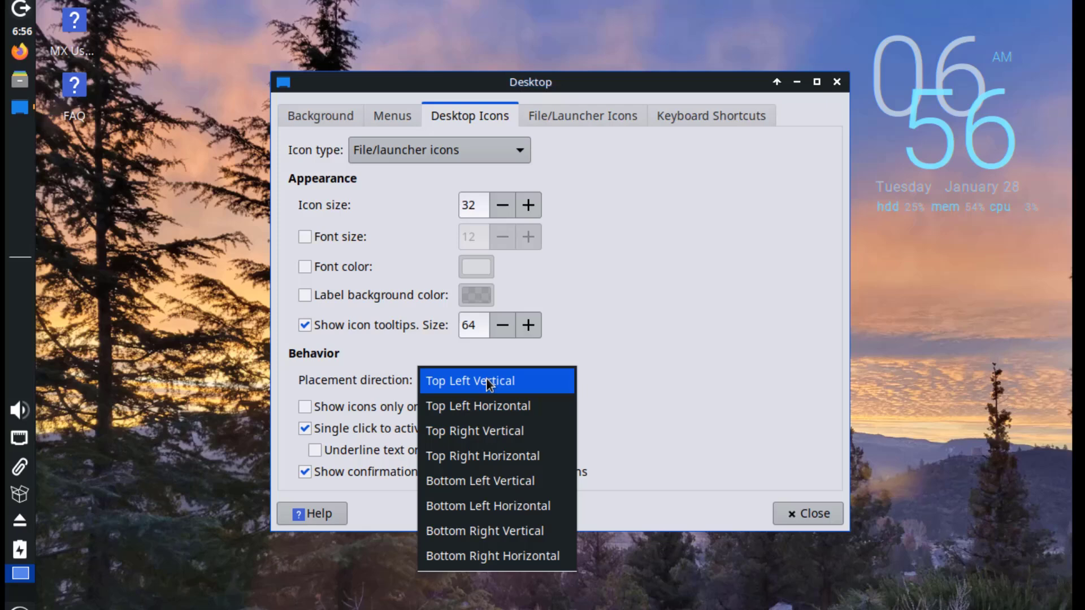
pyautogui.click(489, 382)
# Look over the icon, shortcut and wallpaper folder settings unchanged, then close Desktop settings.
pyautogui.click(584, 116)
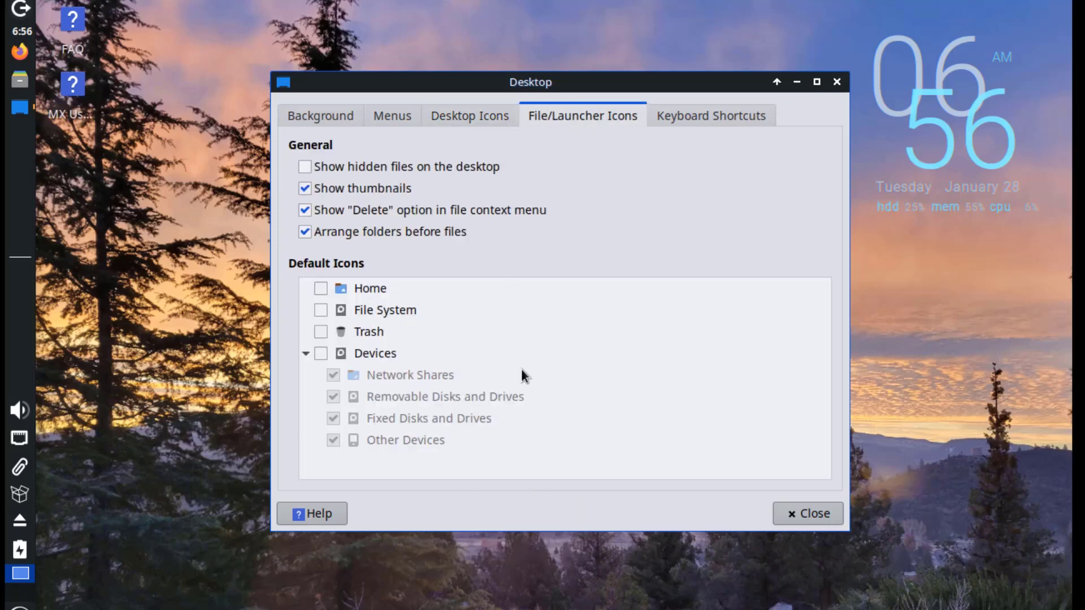
pyautogui.click(722, 115)
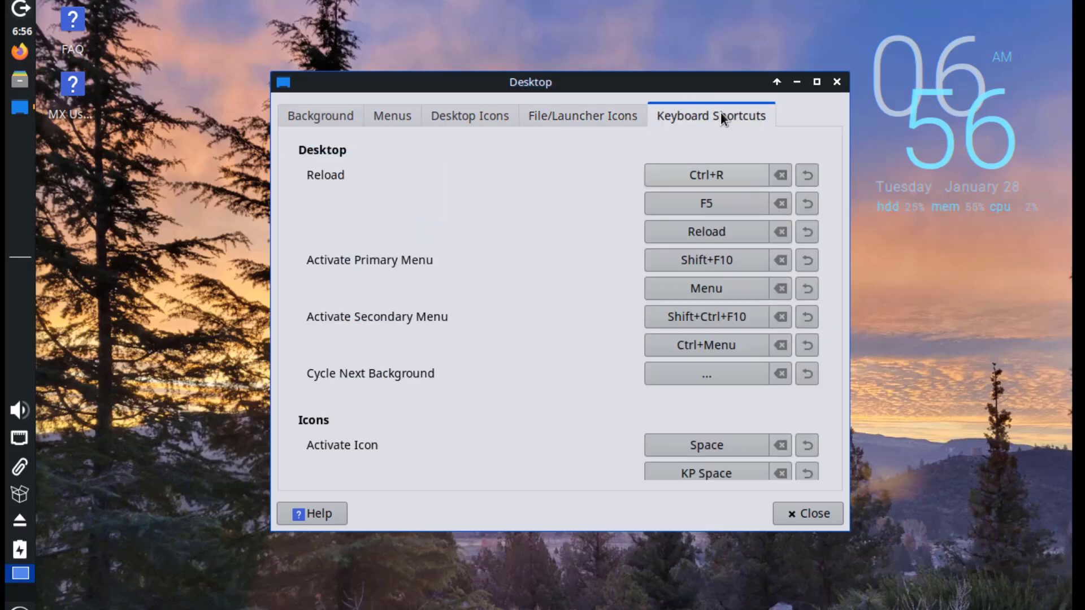
pyautogui.click(321, 116)
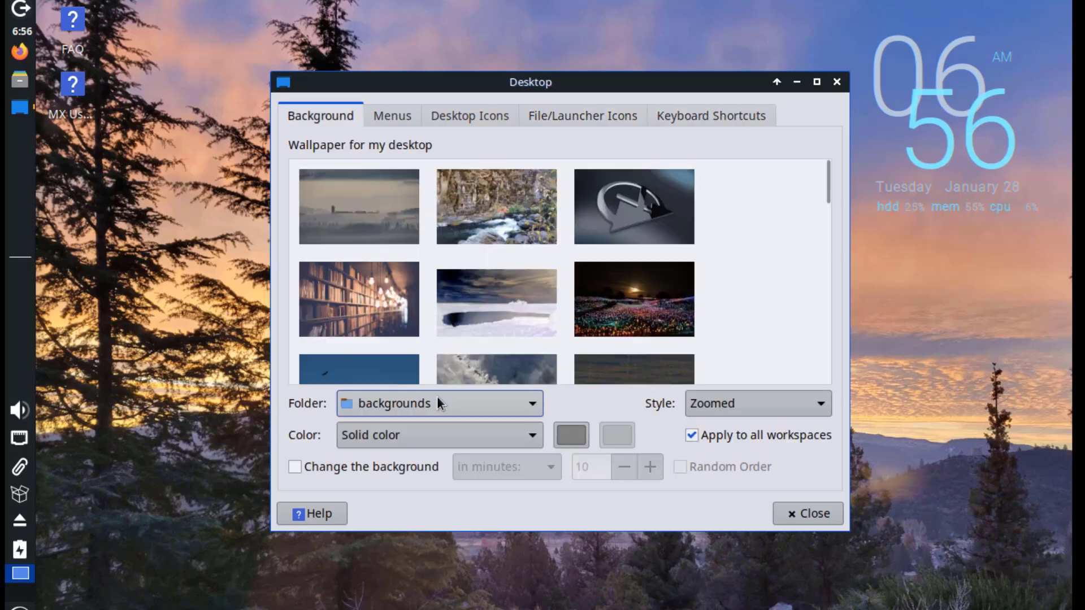
pyautogui.click(438, 403)
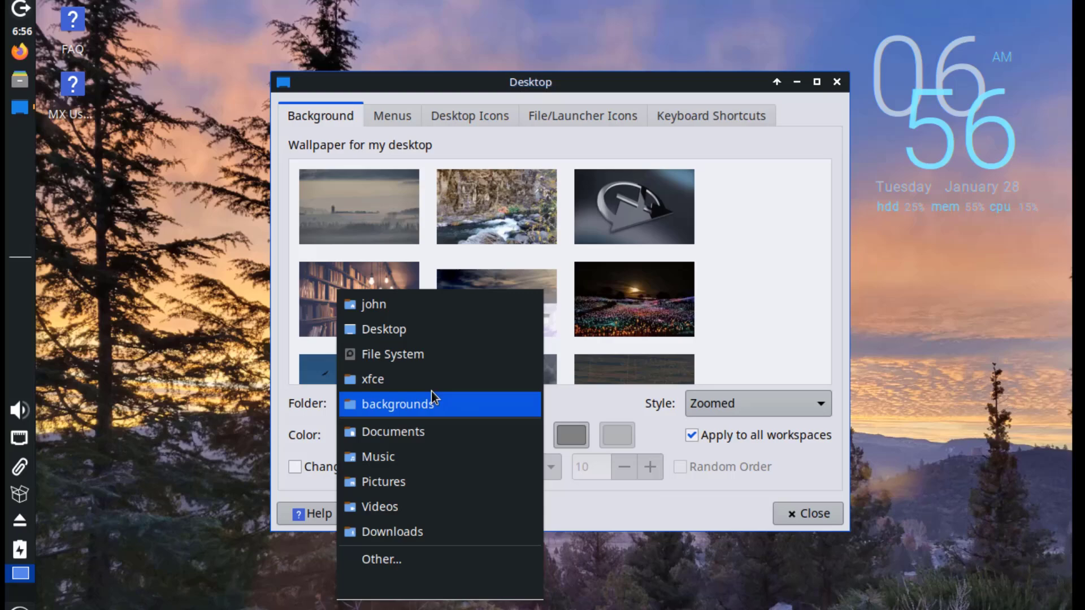
pyautogui.click(739, 360)
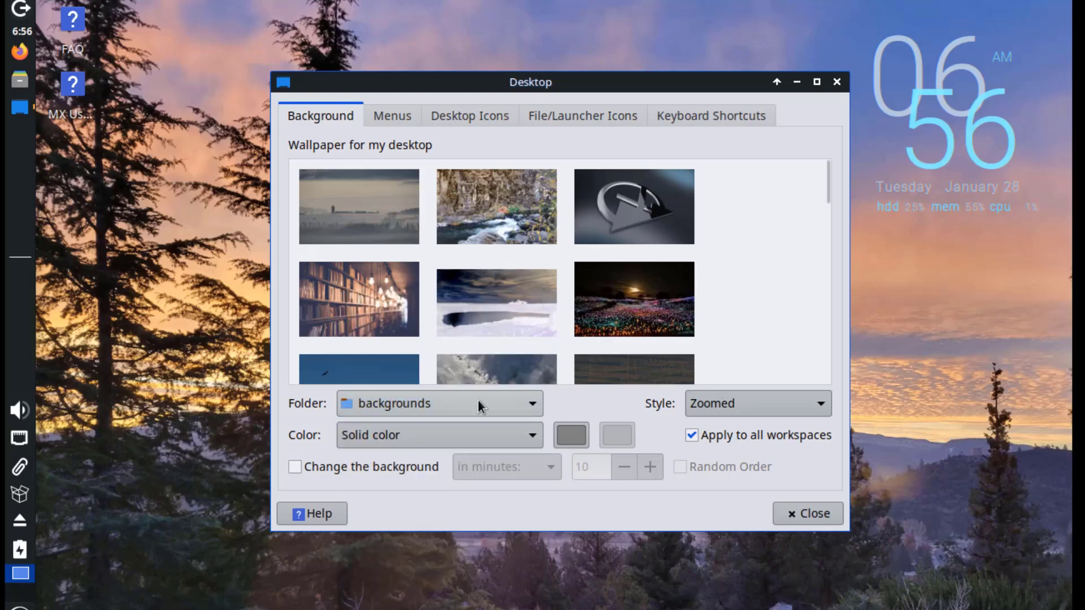
pyautogui.click(422, 405)
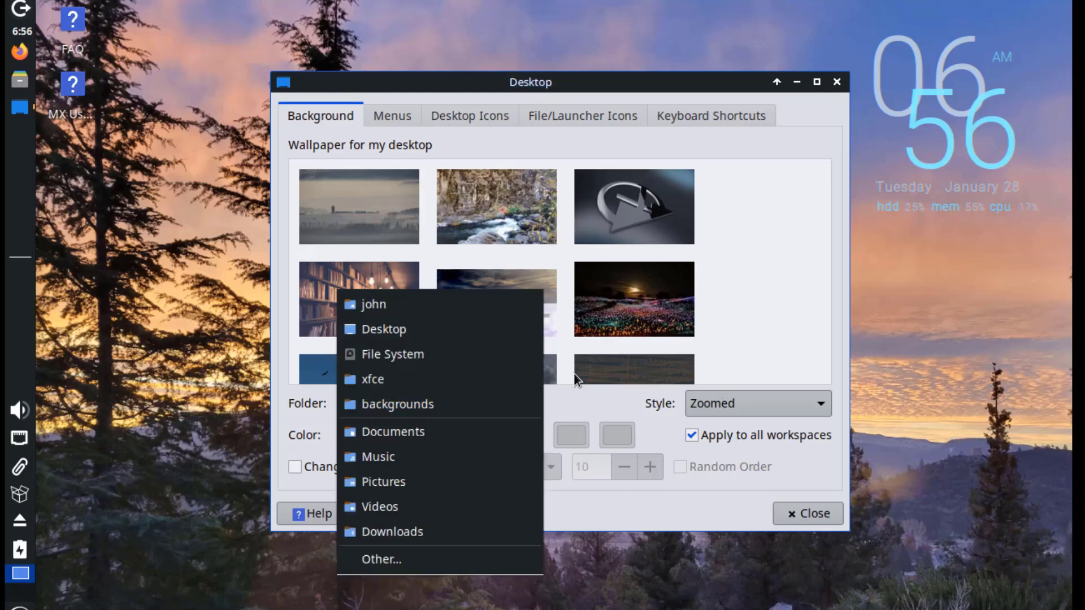
pyautogui.click(571, 435)
pyautogui.click(808, 513)
# Launch Terminal Emulator from the menu and run sudo apt update with the administrator password.
pyautogui.press('super')
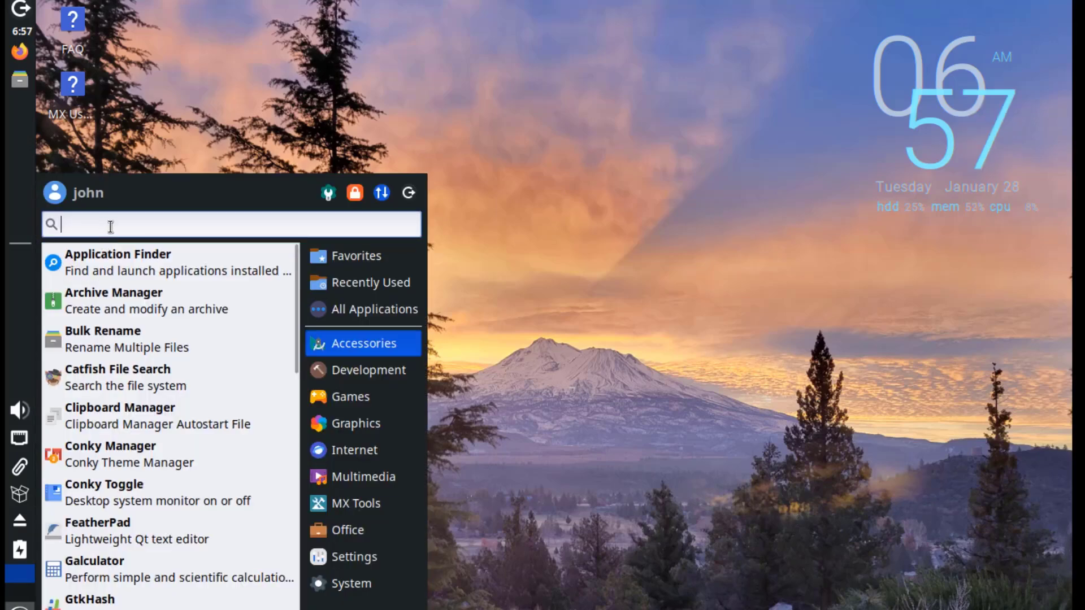
pyautogui.write('termi')
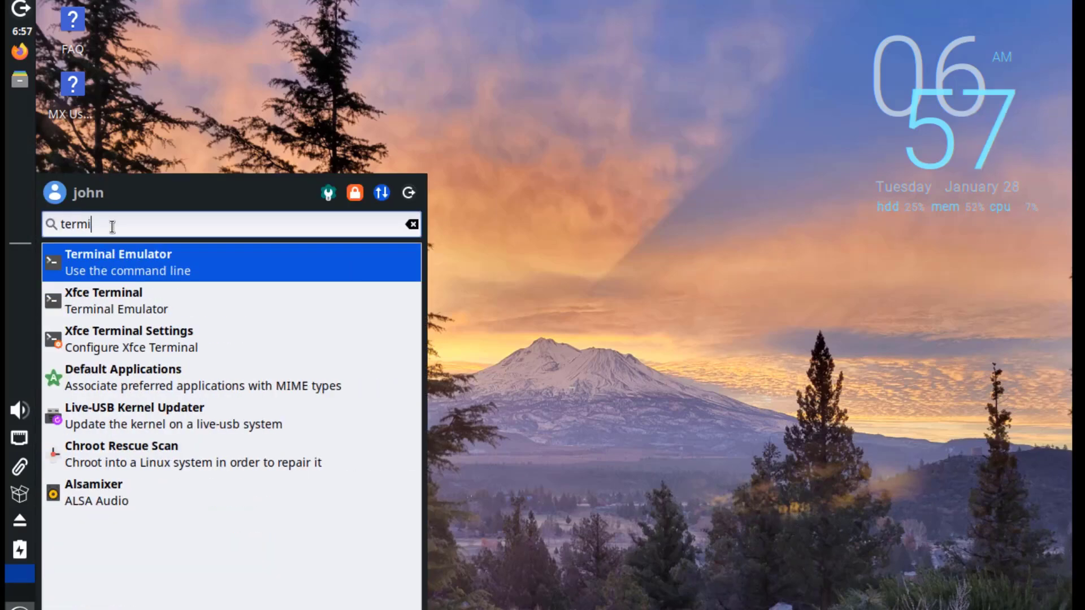
pyautogui.click(161, 263)
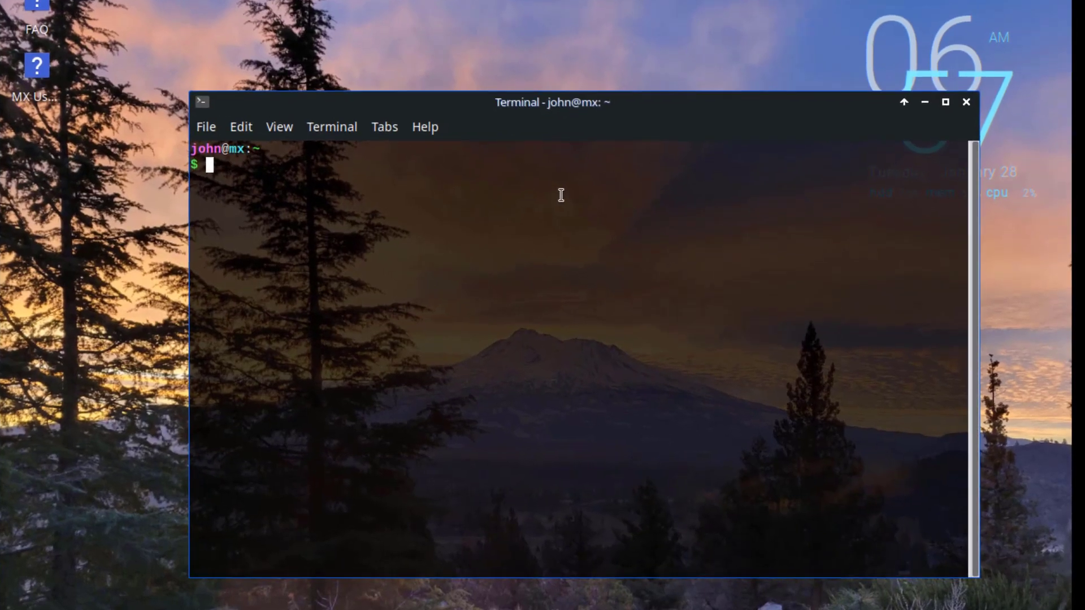
pyautogui.write('sudo apt update')
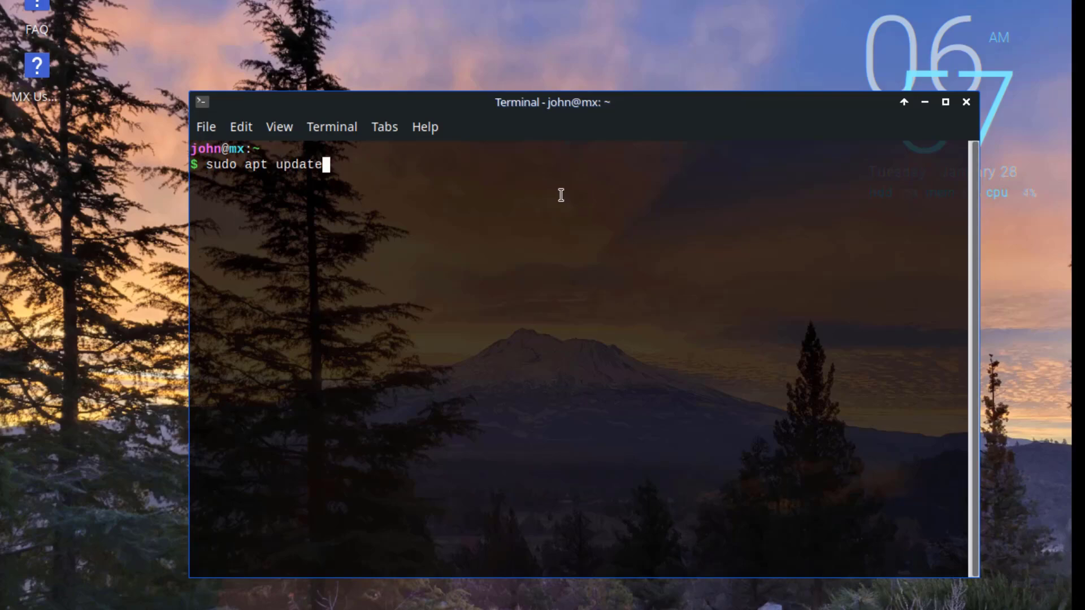
pyautogui.press('Return')
pyautogui.write('***')
pyautogui.press('Return')
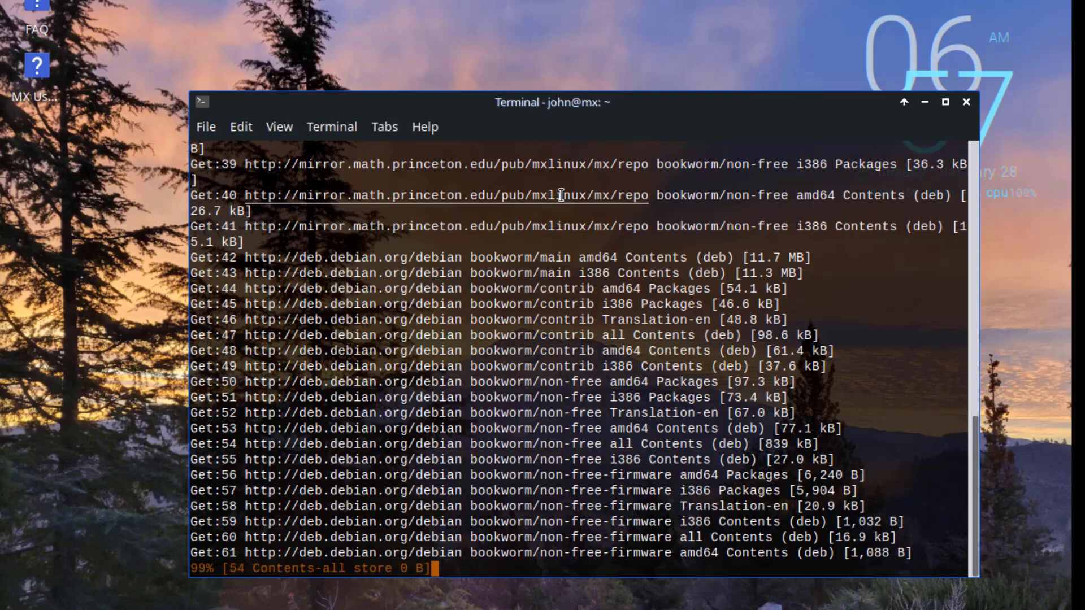
# Run sudo apt upgrade and confirm installing the 53 package updates.
pyautogui.press('Up')
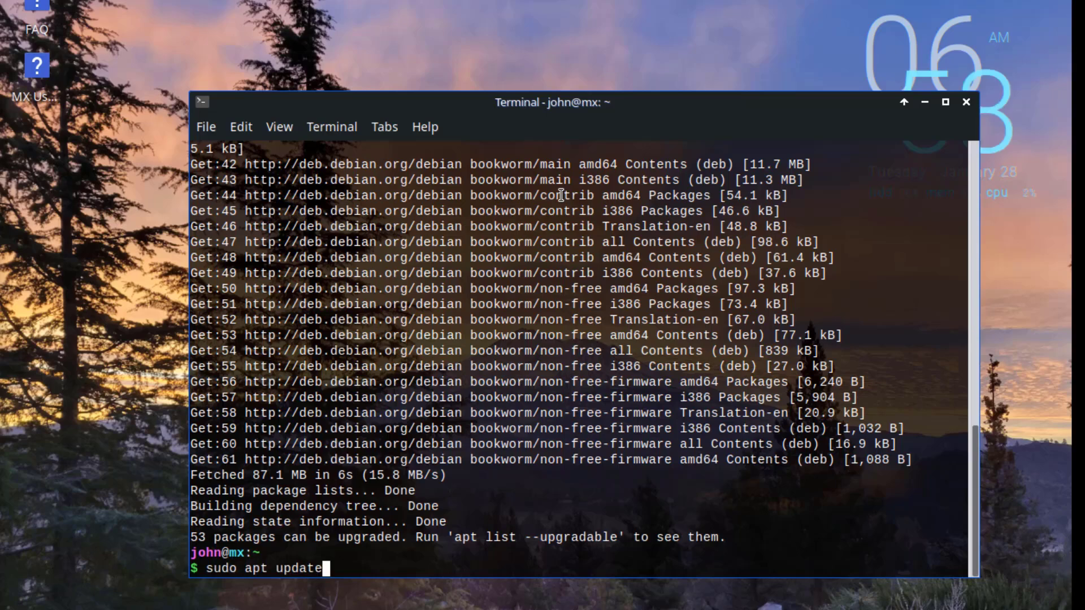
pyautogui.press('BackSpace')
pyautogui.press('BackSpace')
pyautogui.press('BackSpace')
pyautogui.press('BackSpace')
pyautogui.write('grade')
pyautogui.press('Return')
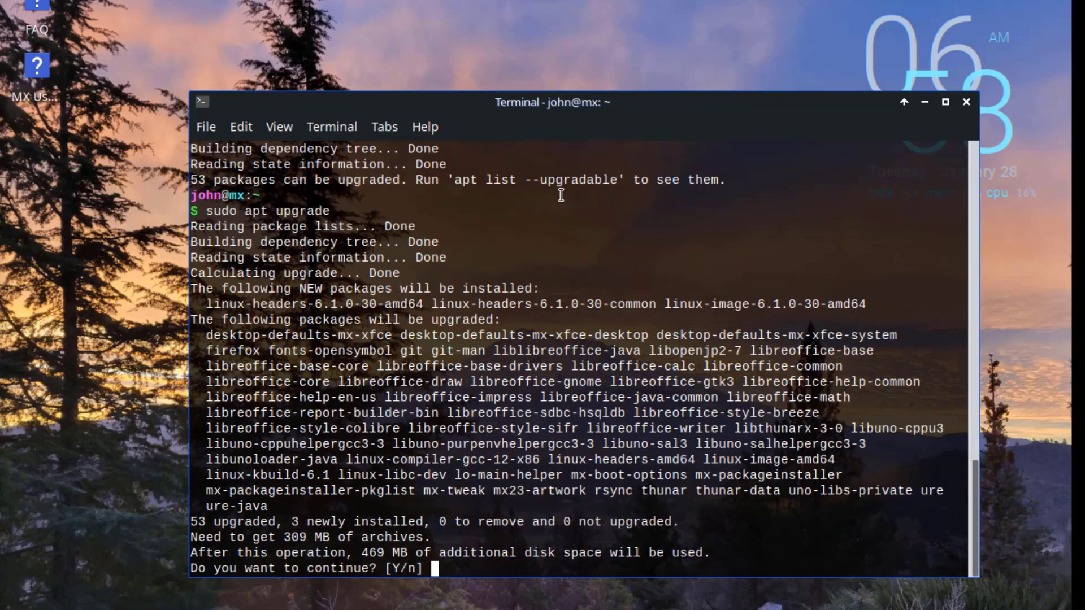
pyautogui.press('Return')
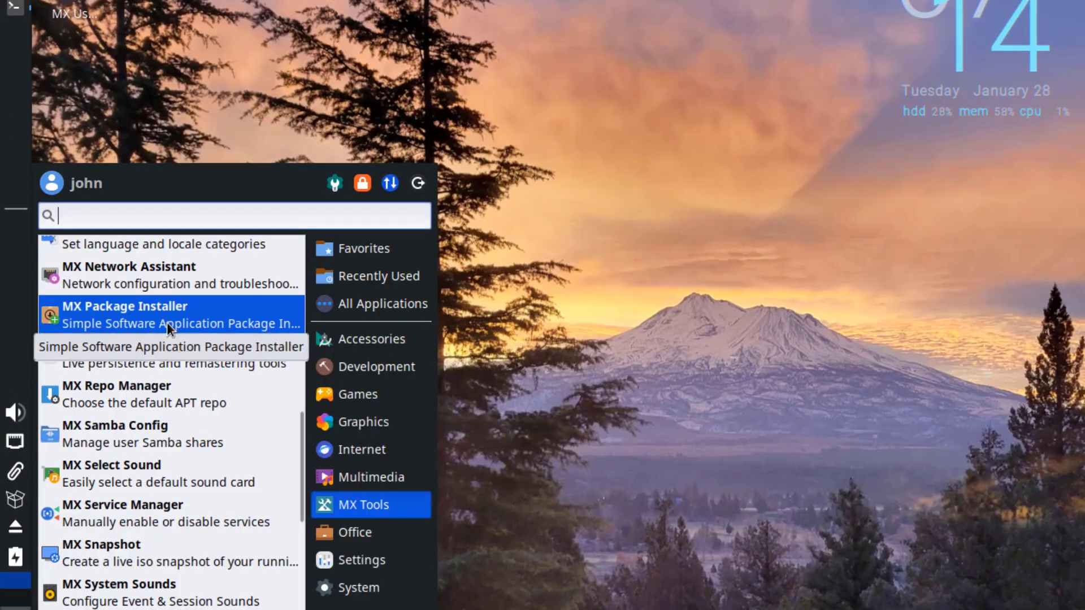
# Launch MX Package Installer, authenticate, and peek into the Misc and Audio categories.
pyautogui.click(168, 322)
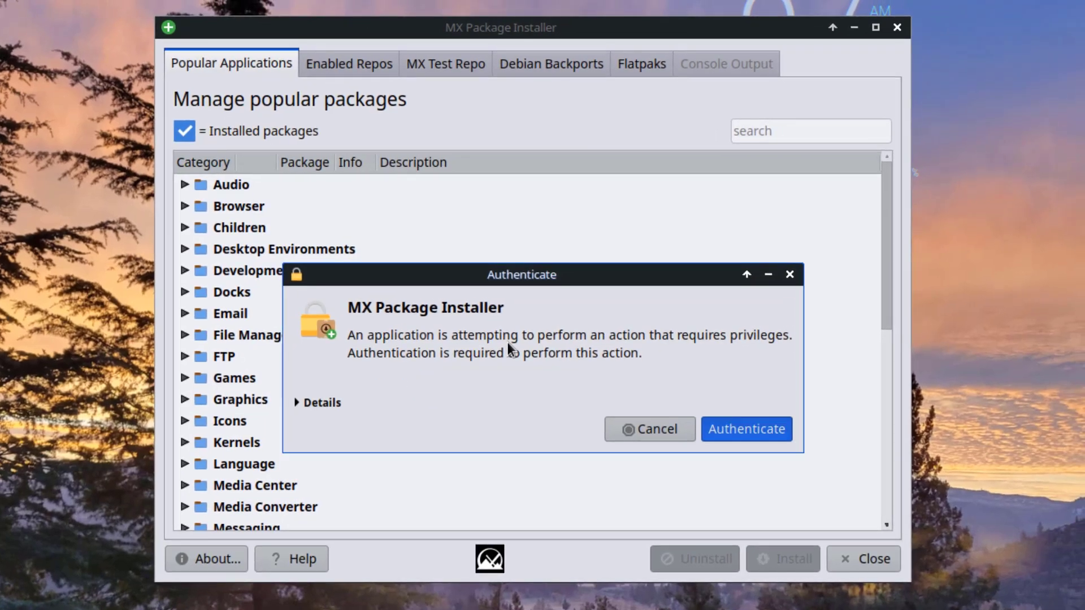
pyautogui.press('Return')
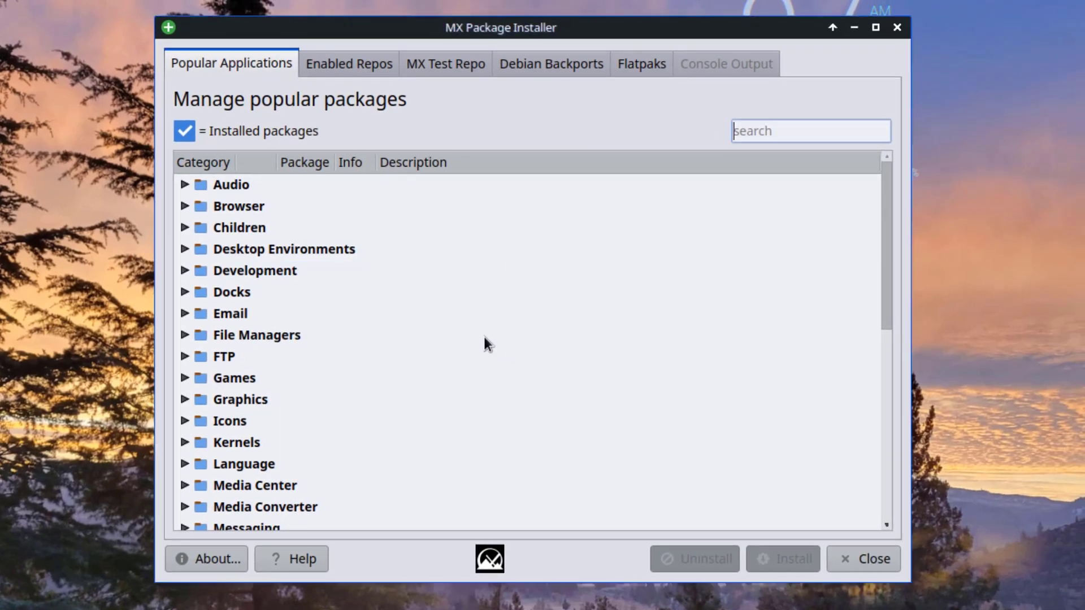
pyautogui.scroll(-6, 238, 443)
pyautogui.scroll(1, 239, 426)
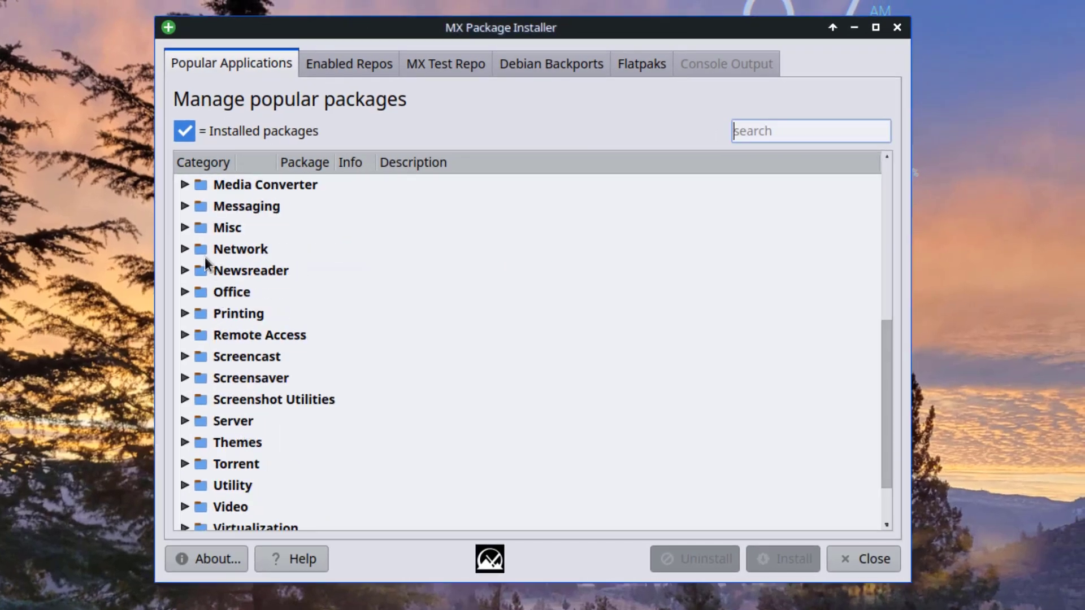
pyautogui.click(184, 227)
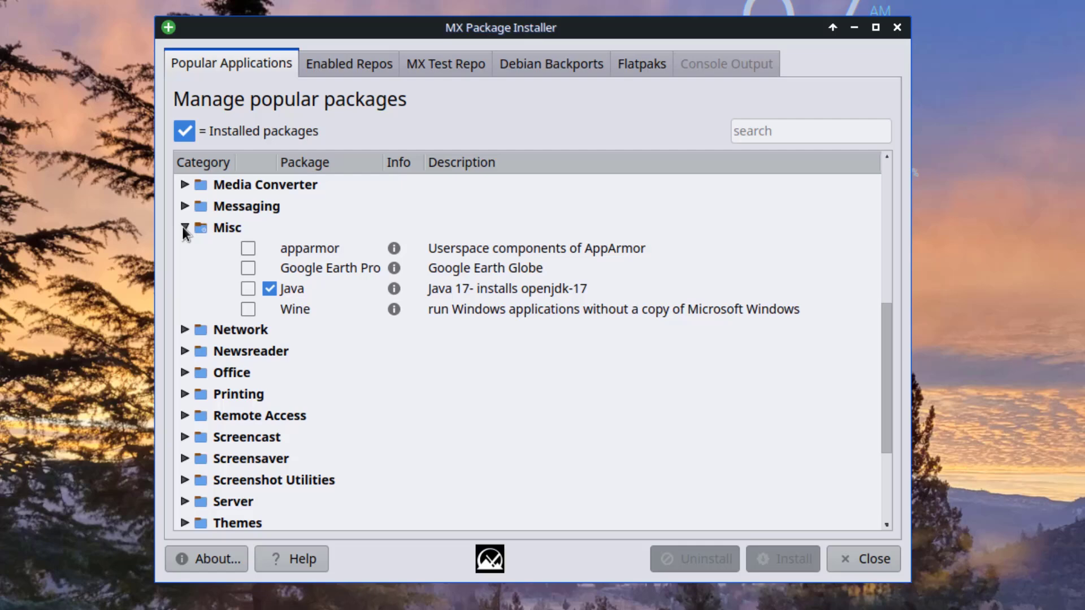
pyautogui.click(184, 228)
pyautogui.click(184, 184)
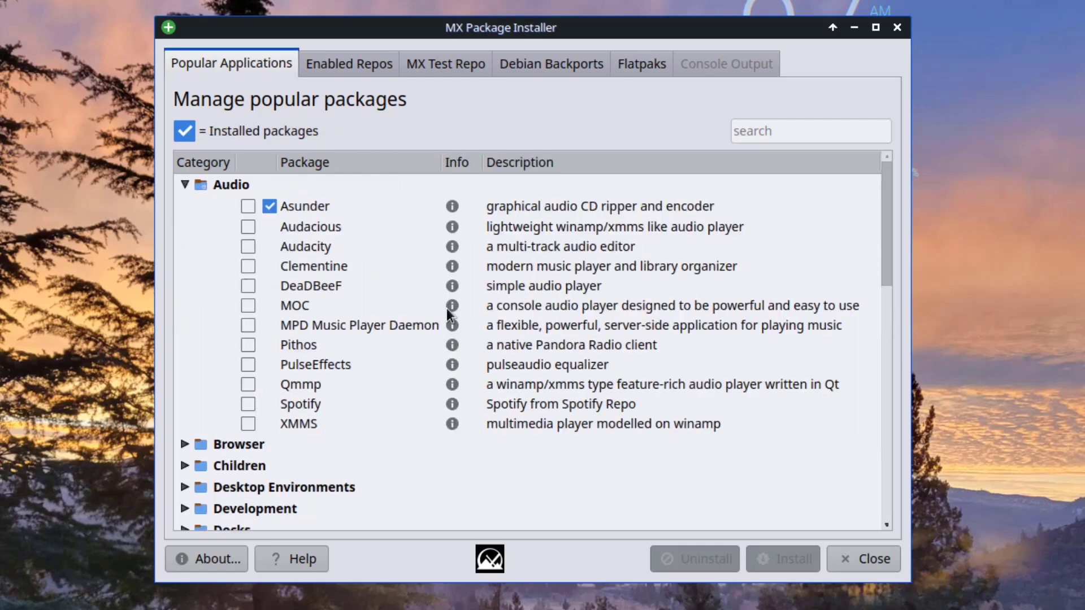
pyautogui.click(187, 181)
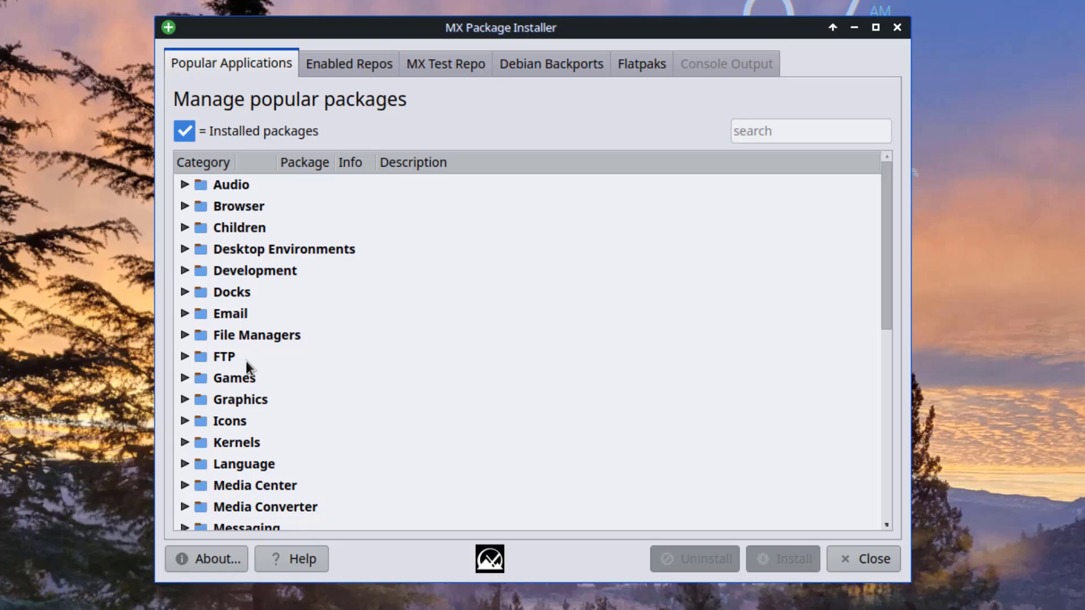
# Expand the Email, Docks and Browser categories to reveal the available browsers.
pyautogui.click(226, 313)
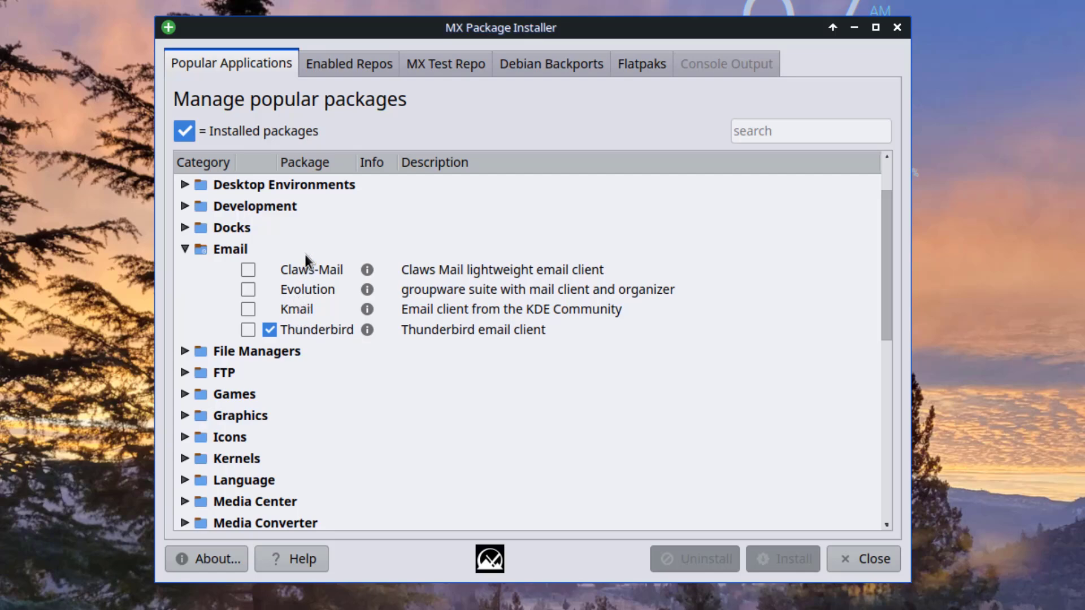
pyautogui.scroll(1, 304, 260)
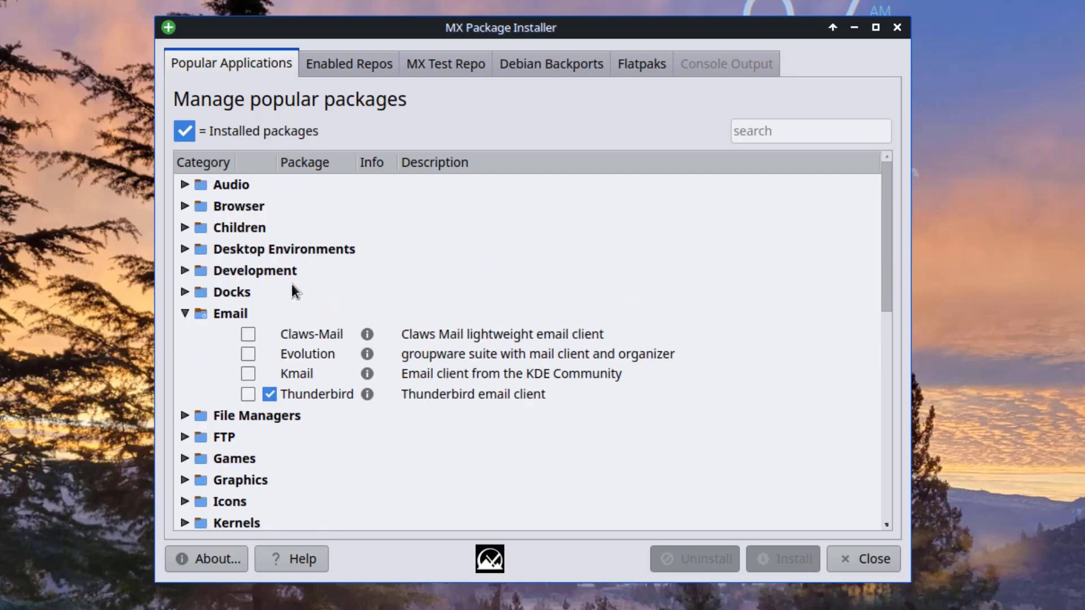
pyautogui.click(183, 292)
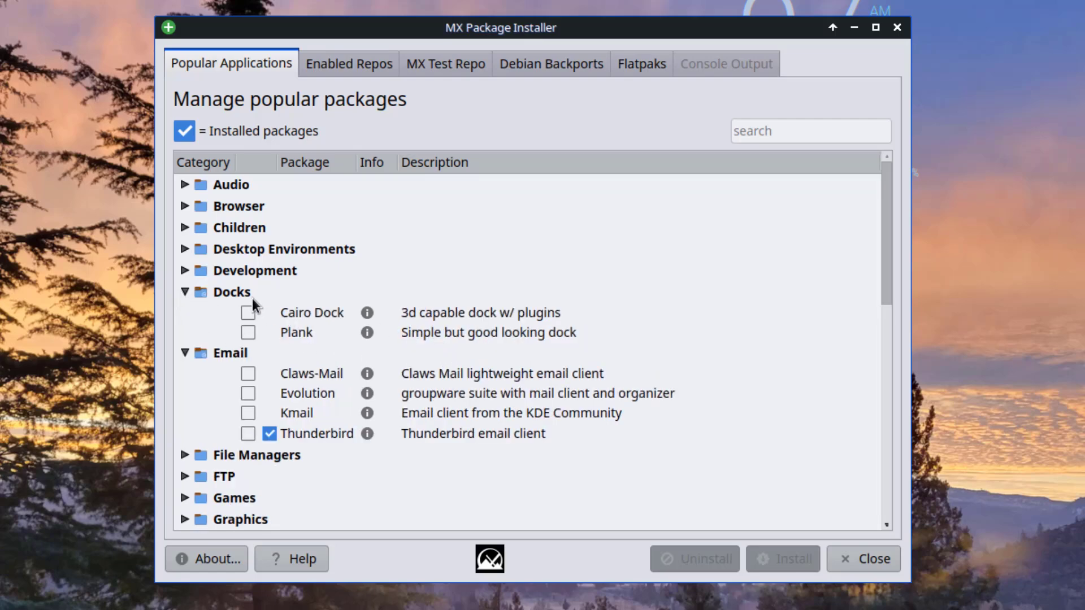
pyautogui.click(185, 228)
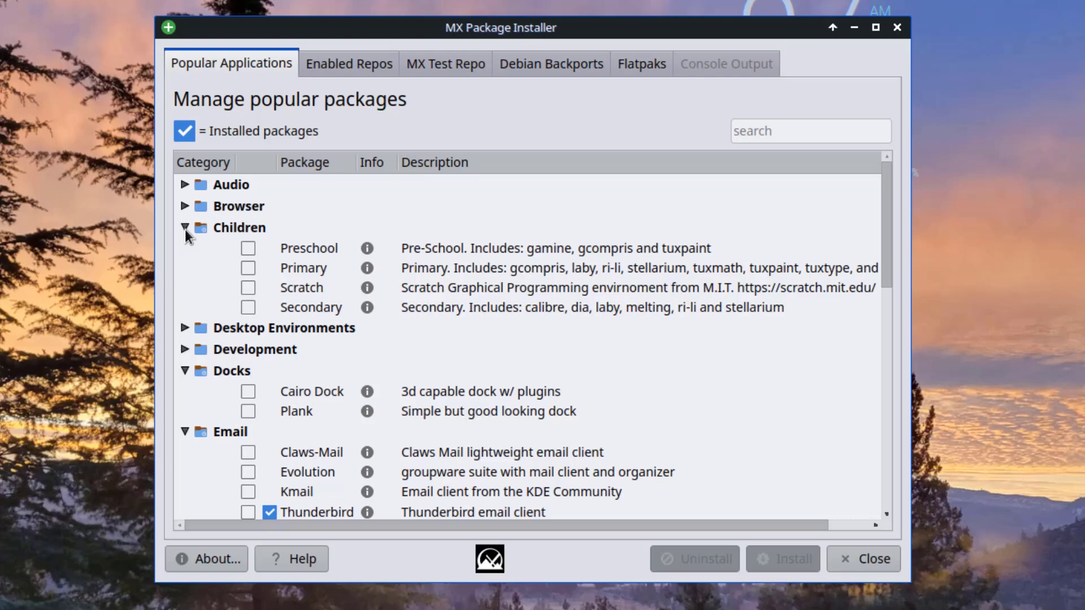
pyautogui.click(184, 229)
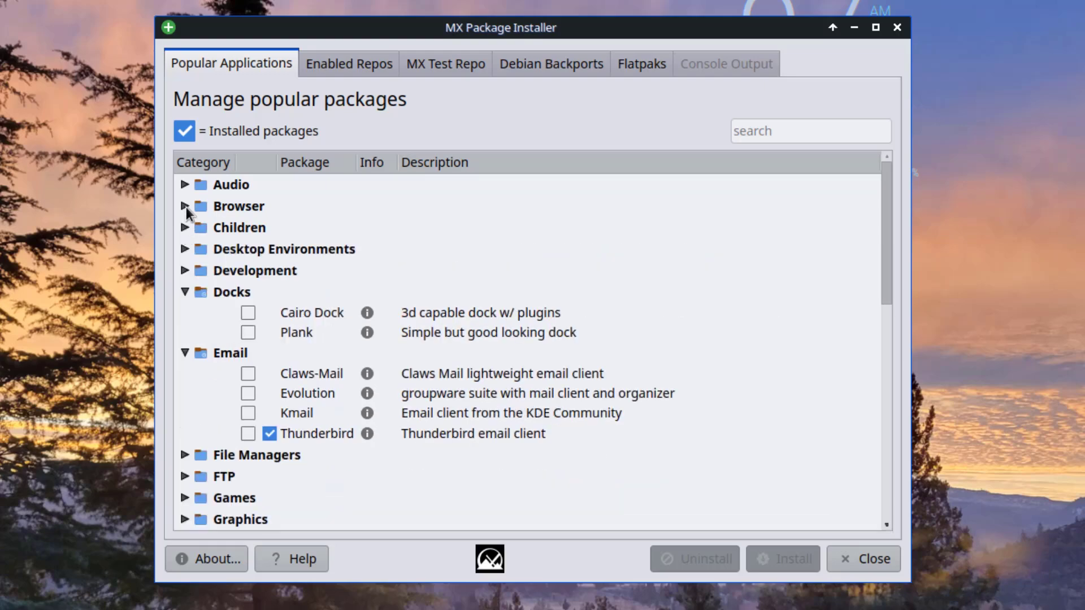
pyautogui.click(185, 207)
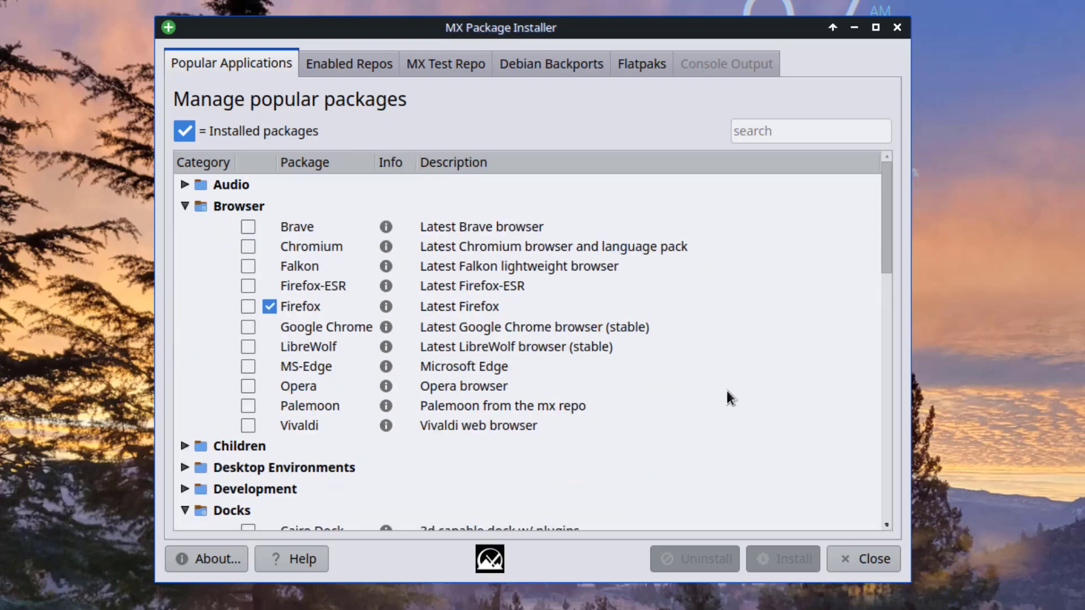
# Mark Google Chrome and install it, confirming the google-chrome-stable package.
pyautogui.click(248, 327)
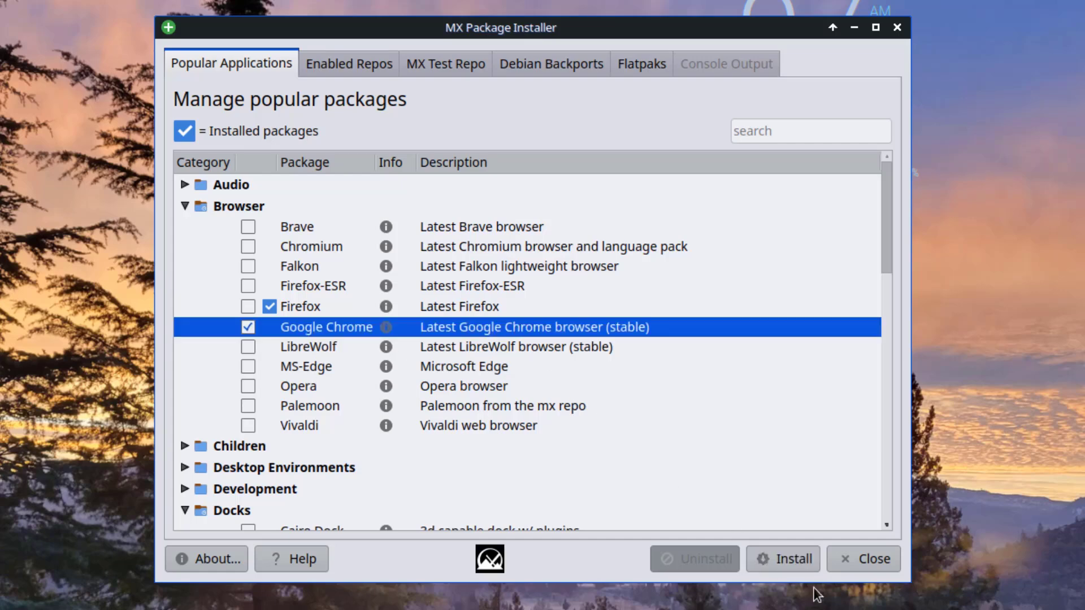
pyautogui.click(794, 559)
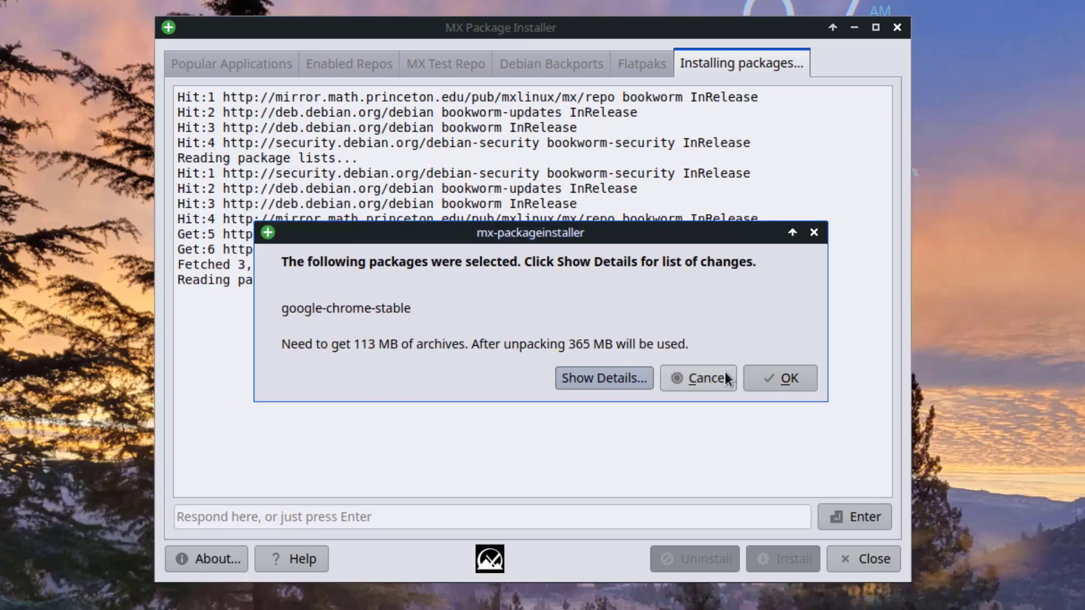
pyautogui.click(764, 366)
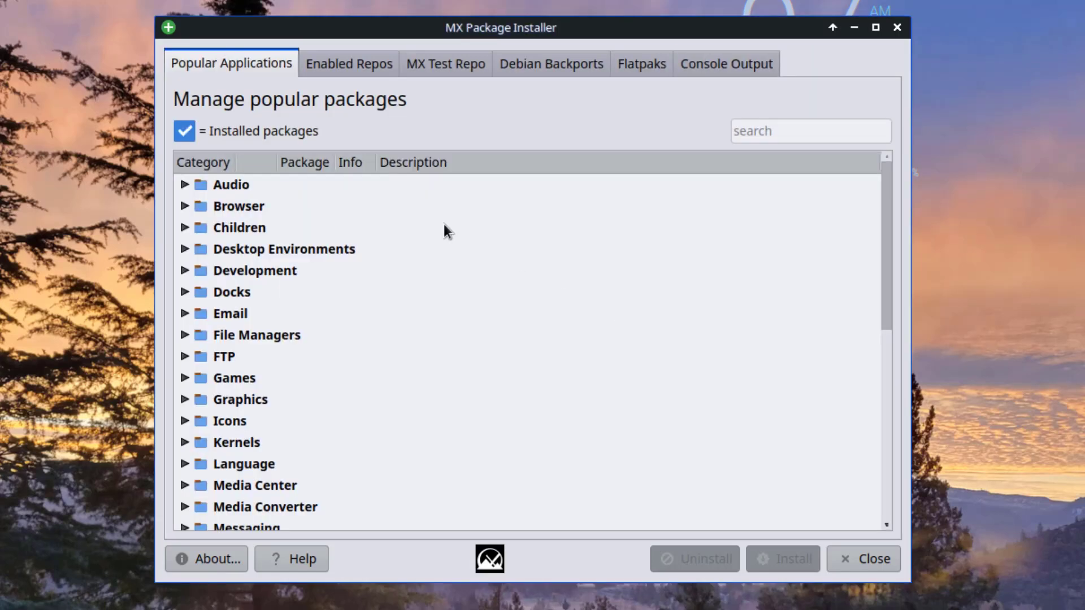
# Browse the Enabled Repos, MX Test Repo and Debian Backports lists, dismissing their warnings, then show Flatpaks.
pyautogui.click(340, 61)
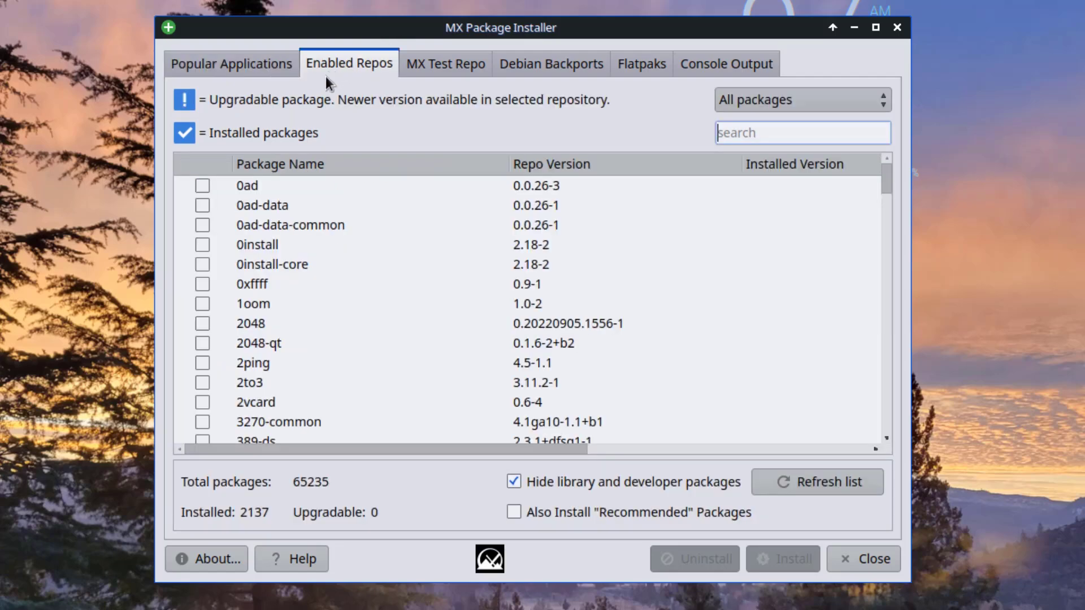
pyautogui.scroll(-10, 312, 294)
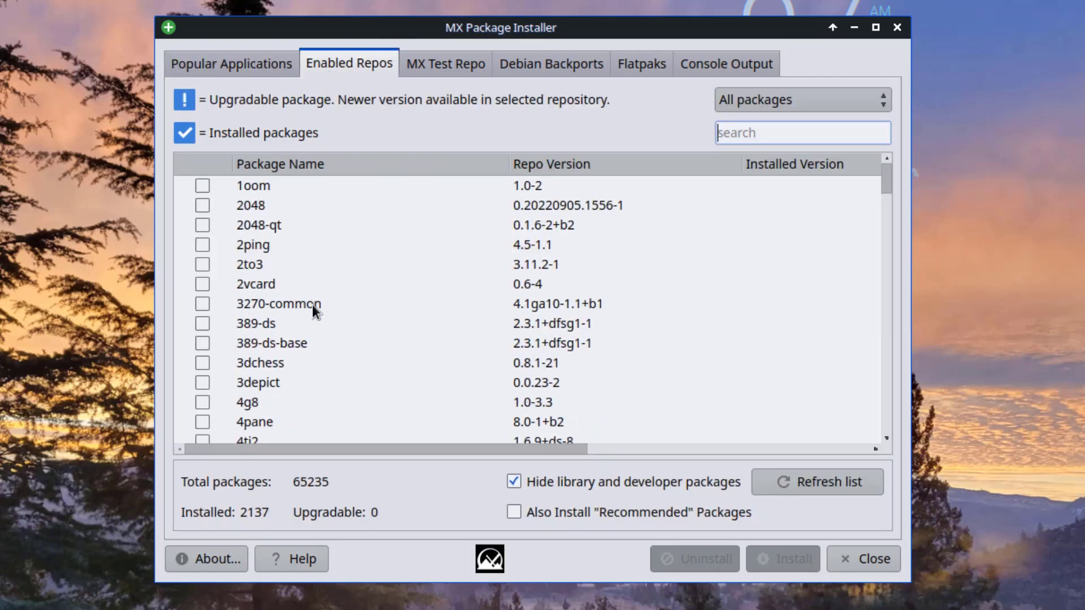
pyautogui.click(446, 63)
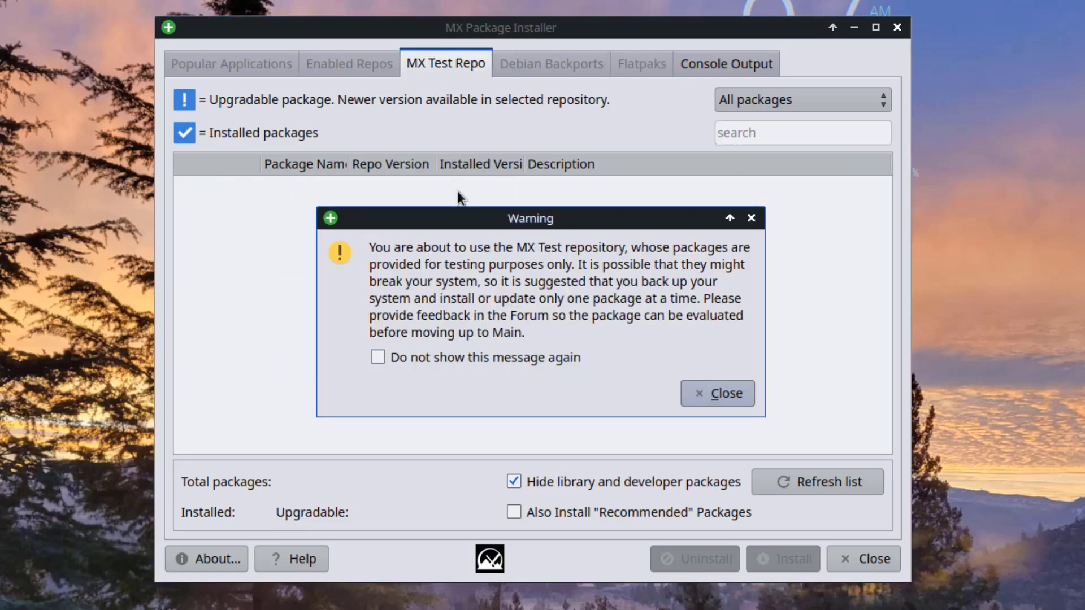
pyautogui.click(704, 394)
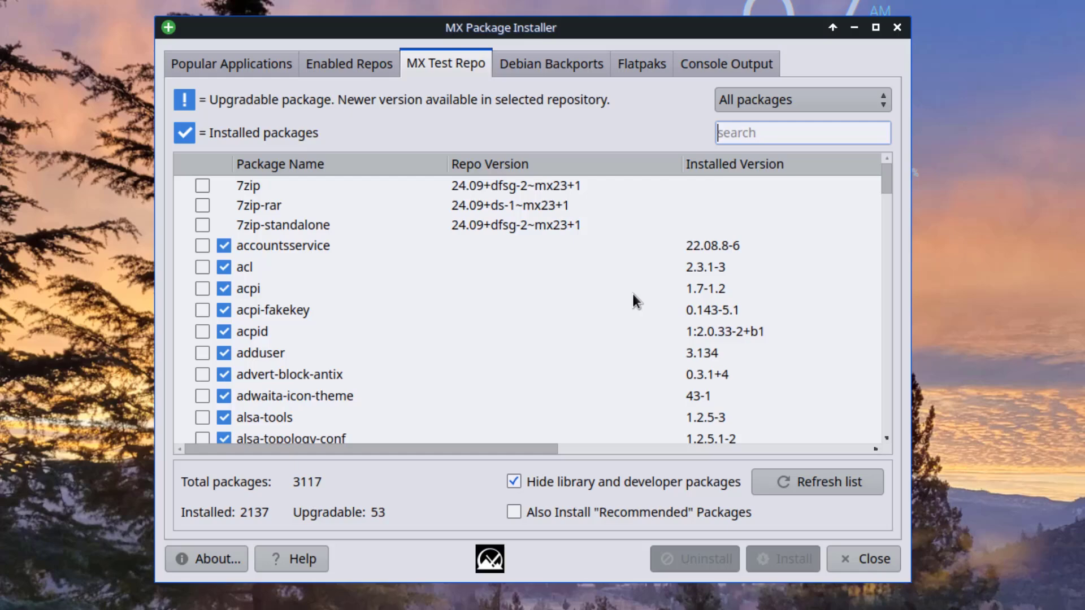
pyautogui.scroll(-12, 576, 260)
pyautogui.scroll(4, 593, 205)
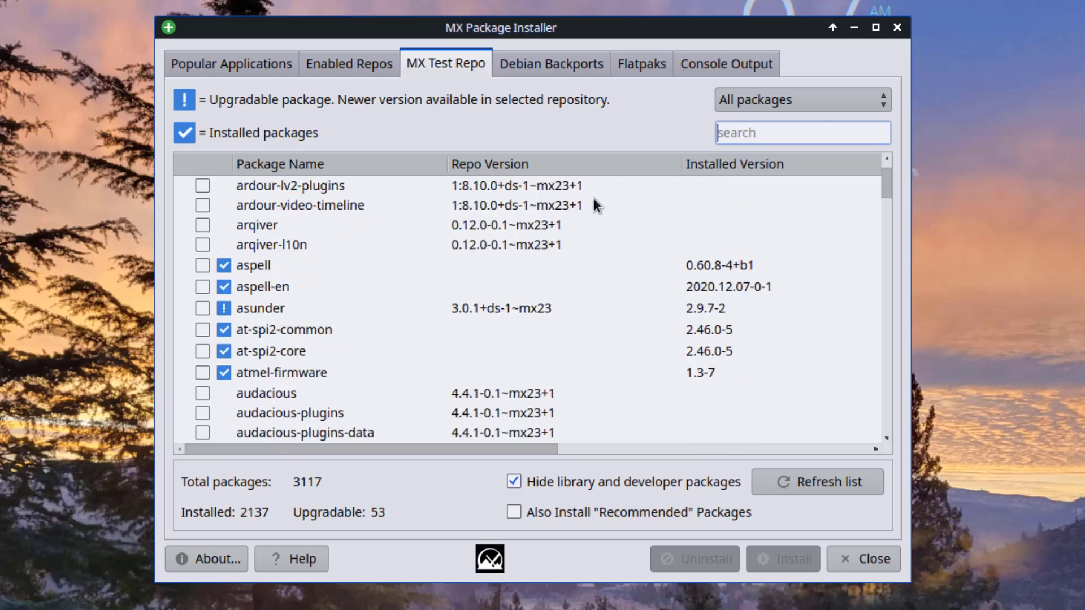
pyautogui.click(548, 67)
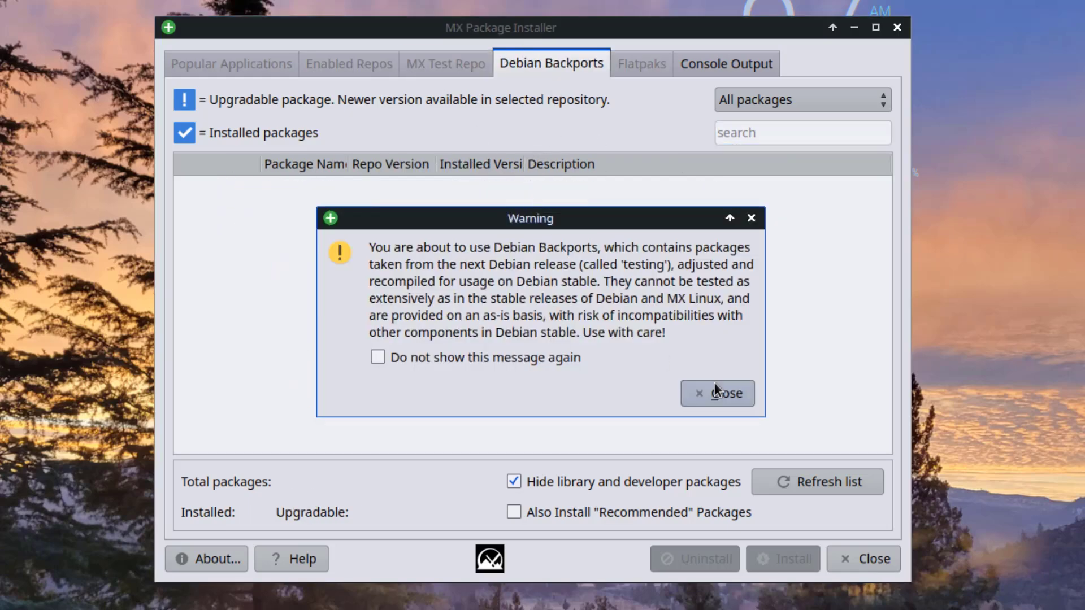
pyautogui.click(729, 396)
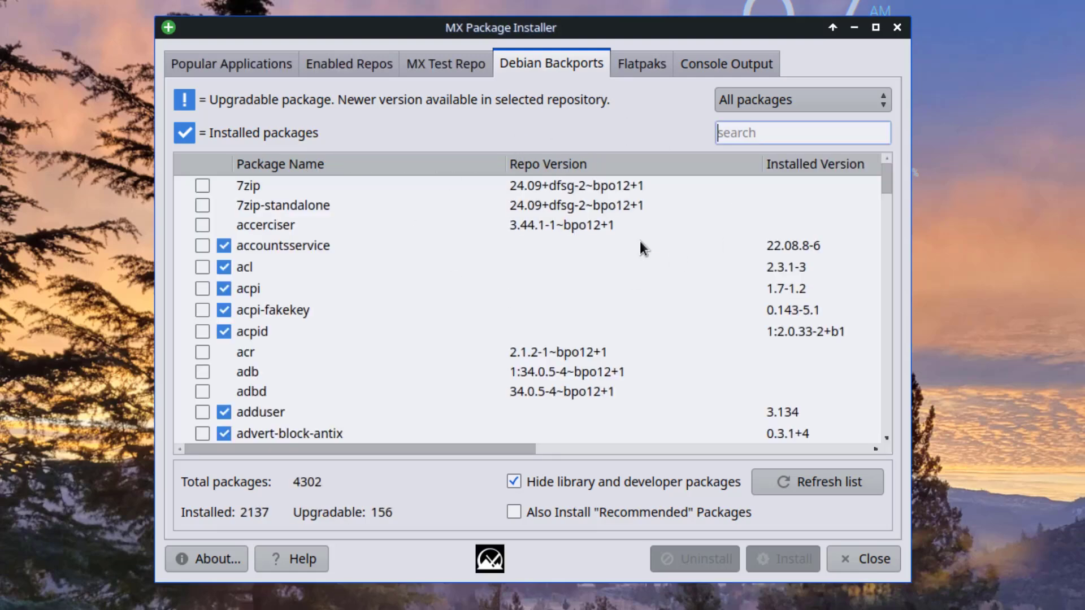
pyautogui.click(657, 66)
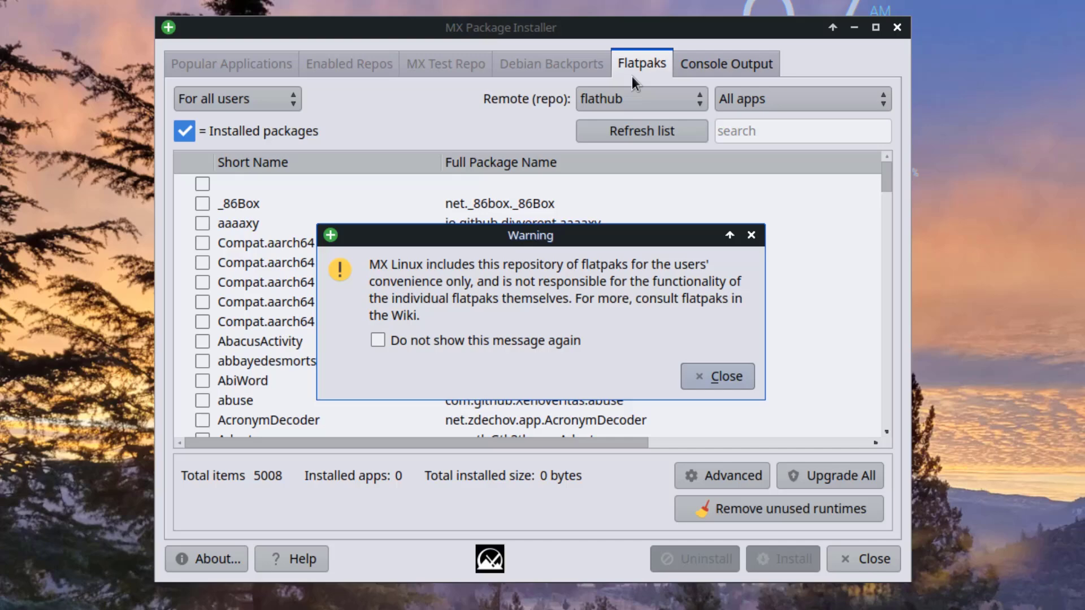
# Dismiss the flatpak warning, select flathub as the remote, and keep listing all apps.
pyautogui.click(724, 378)
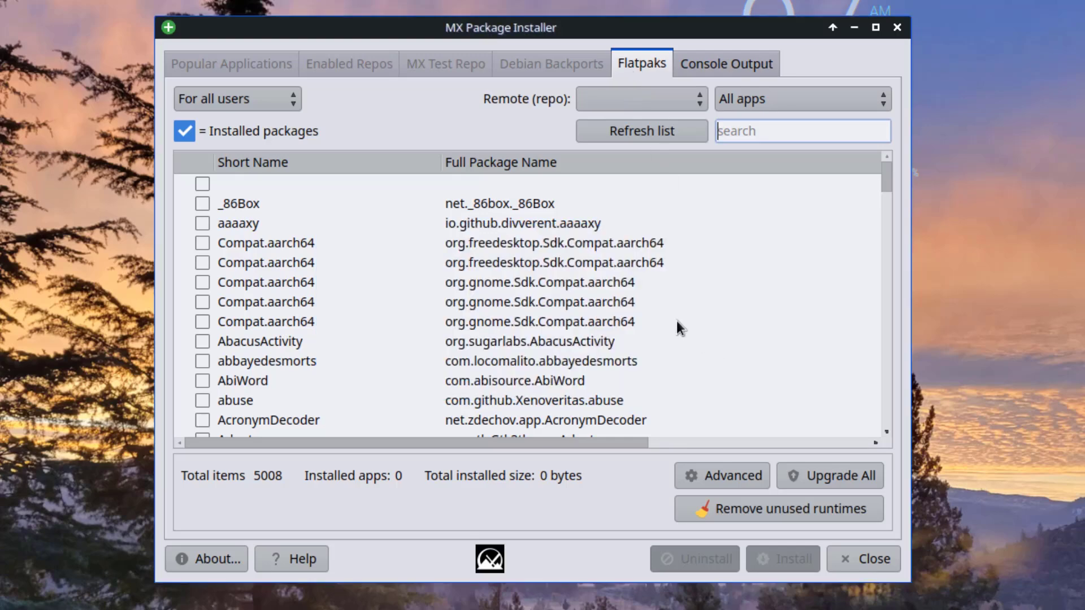
pyautogui.scroll(-3, 460, 302)
pyautogui.click(599, 100)
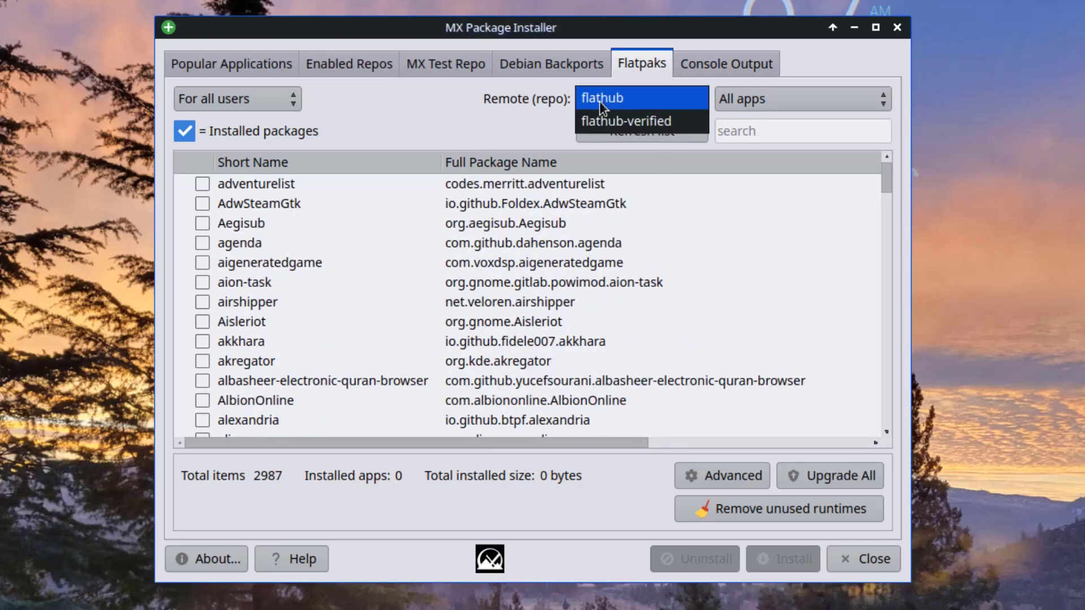
pyautogui.click(601, 99)
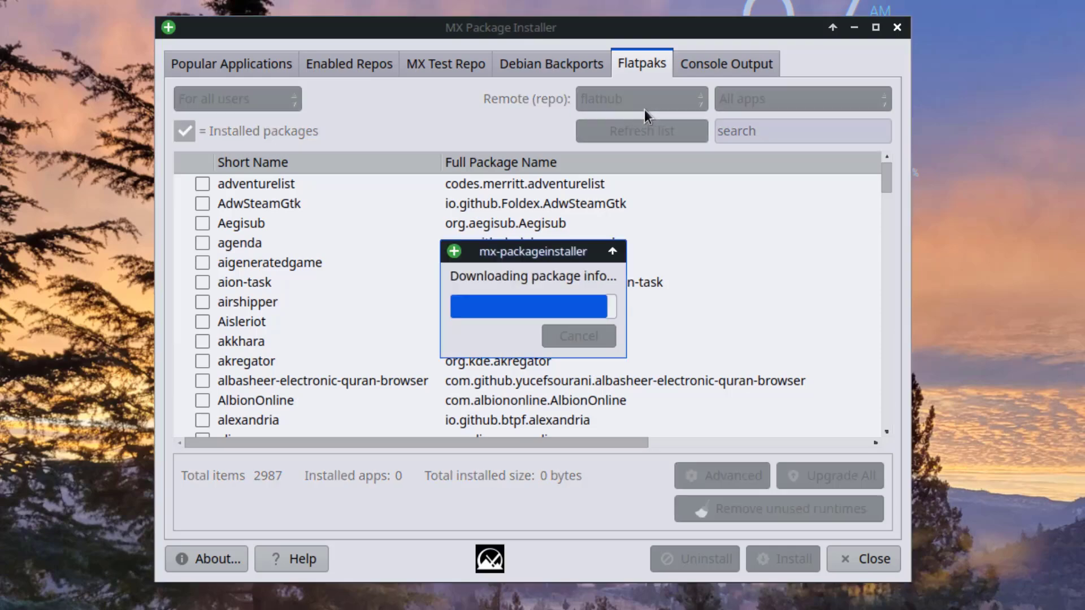
pyautogui.click(763, 97)
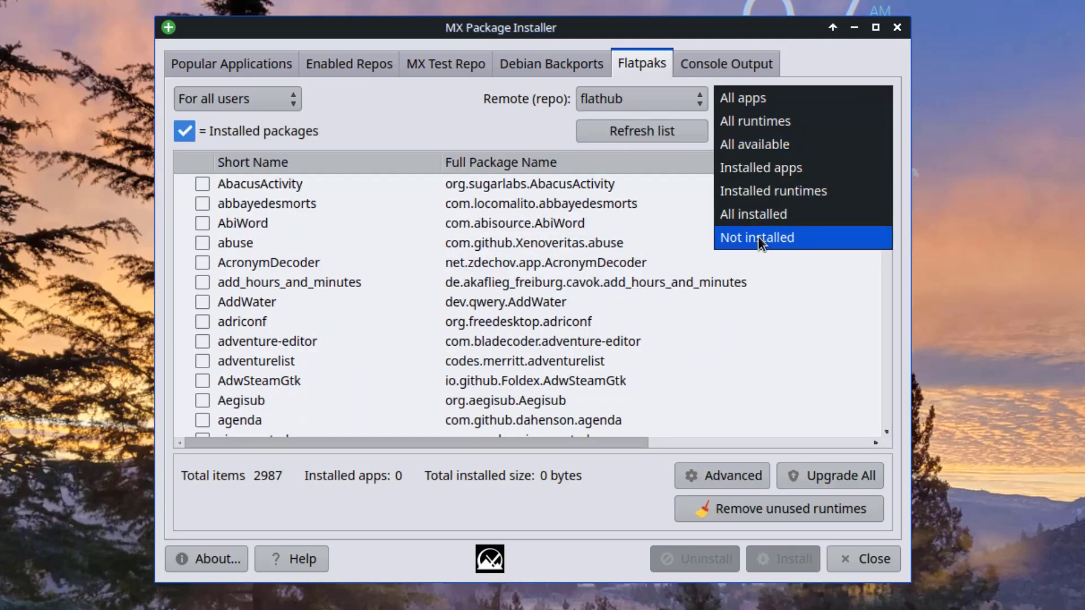
pyautogui.click(740, 466)
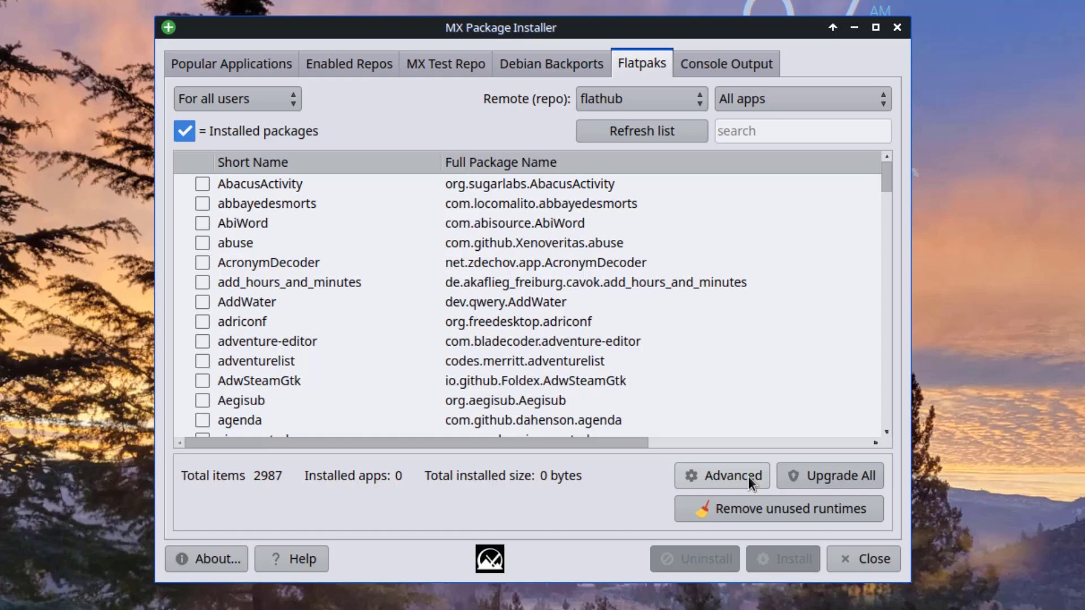
# Review Manage Flatpak Remotes keeping flathub -- system for all users, then close the installer.
pyautogui.click(748, 476)
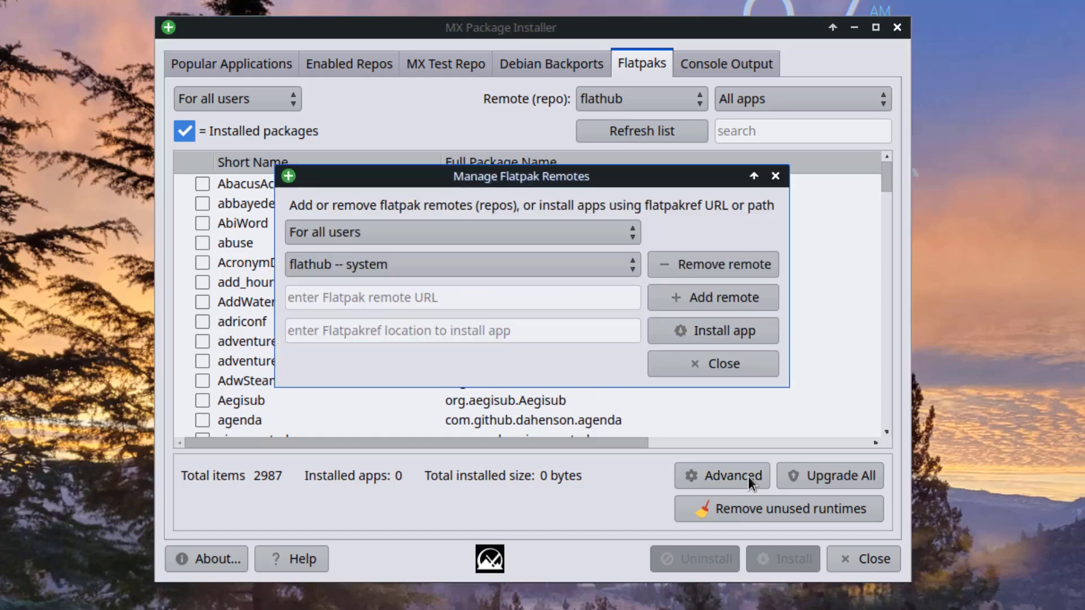
pyautogui.click(439, 233)
pyautogui.click(439, 234)
pyautogui.click(462, 259)
pyautogui.click(463, 264)
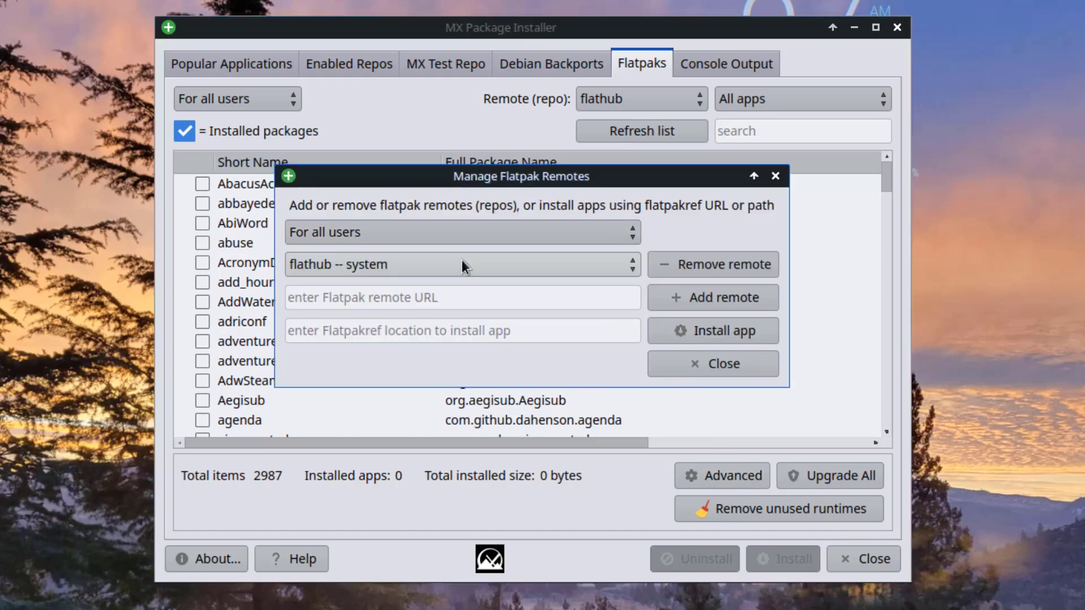
pyautogui.click(774, 176)
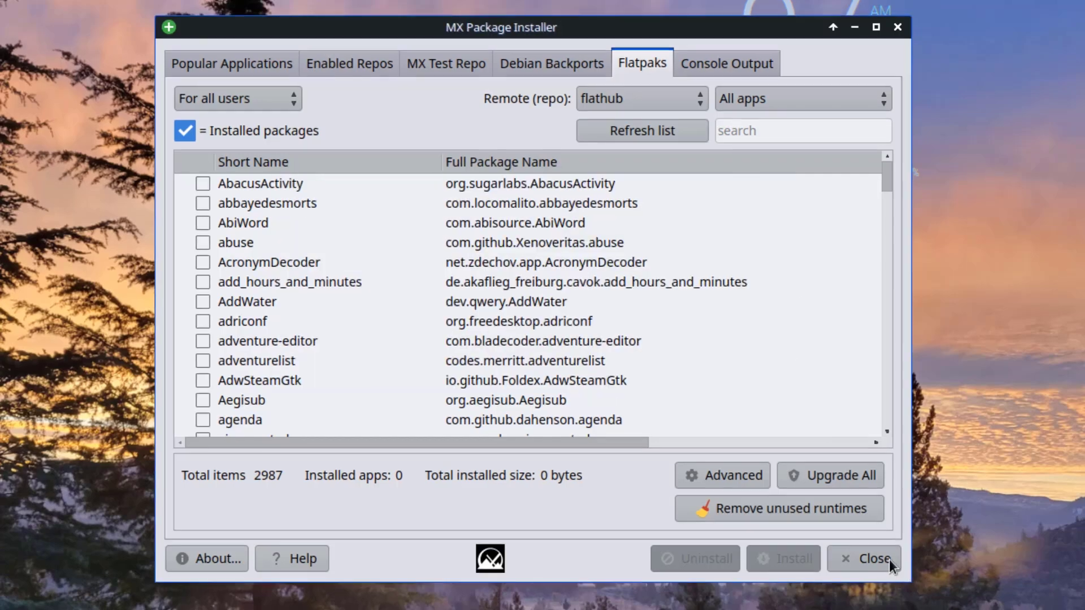
pyautogui.click(890, 560)
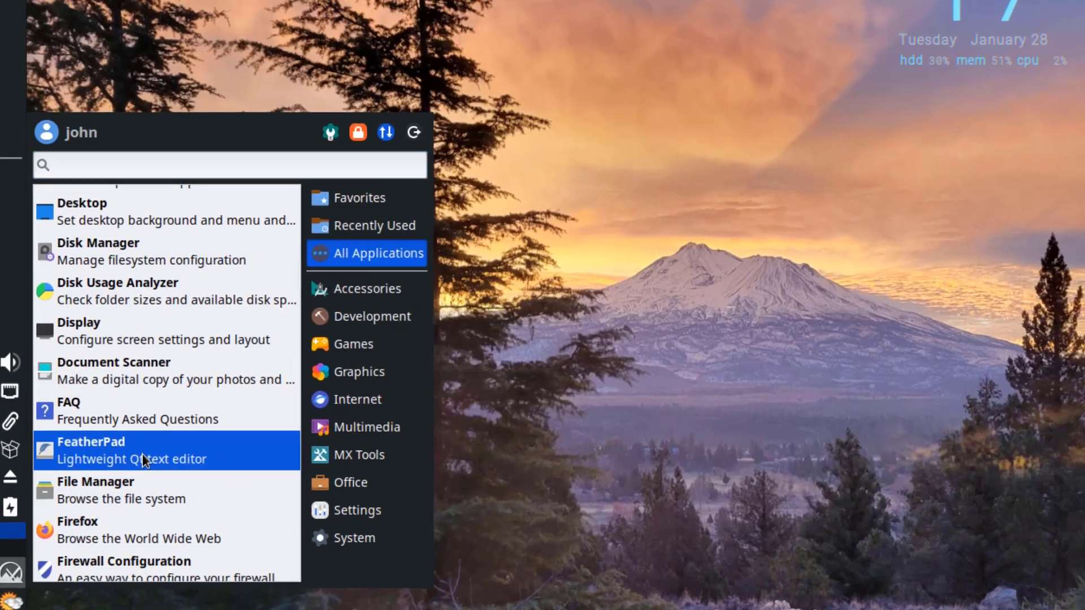
# Launch FeatherPad with an empty Untitled document and view its About box, version 1.4.1.
pyautogui.click(152, 441)
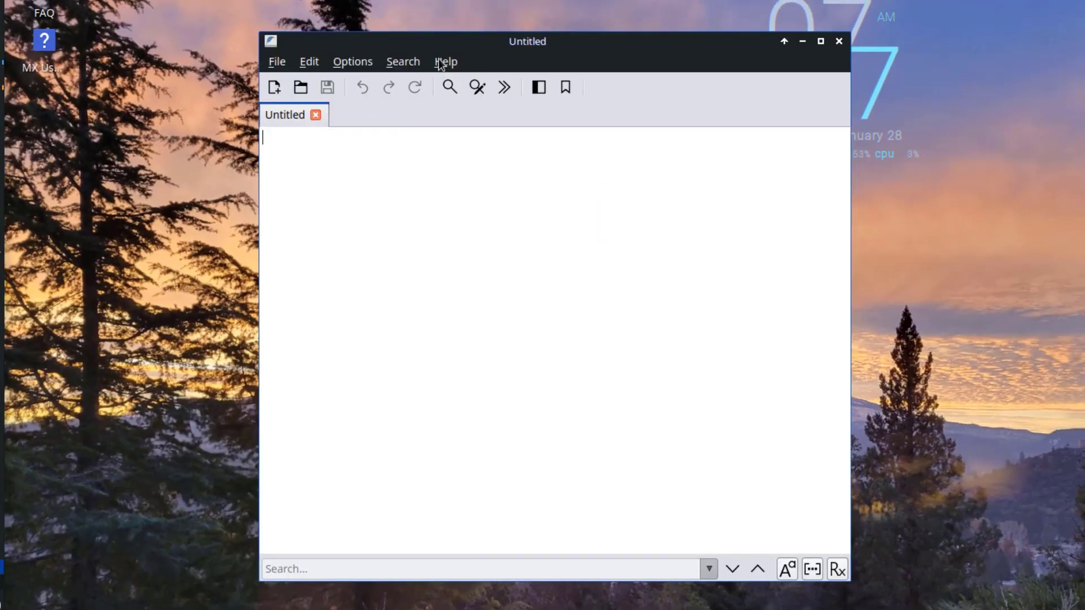
pyautogui.click(444, 61)
pyautogui.click(452, 99)
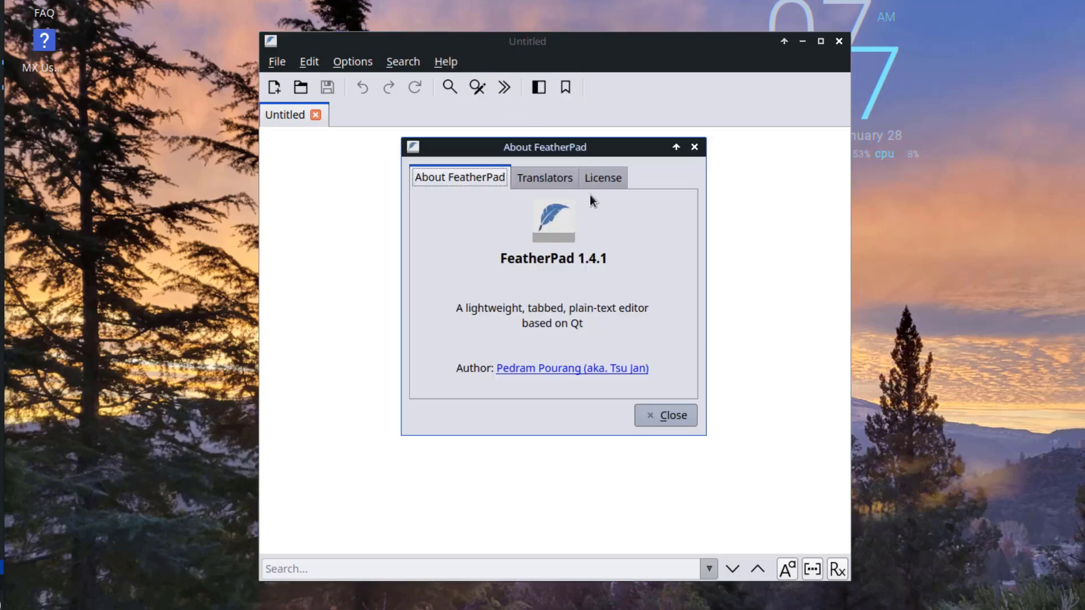
pyautogui.press('Escape')
# Browse FeatherPad's File, Edit and Search menus.
pyautogui.click(276, 62)
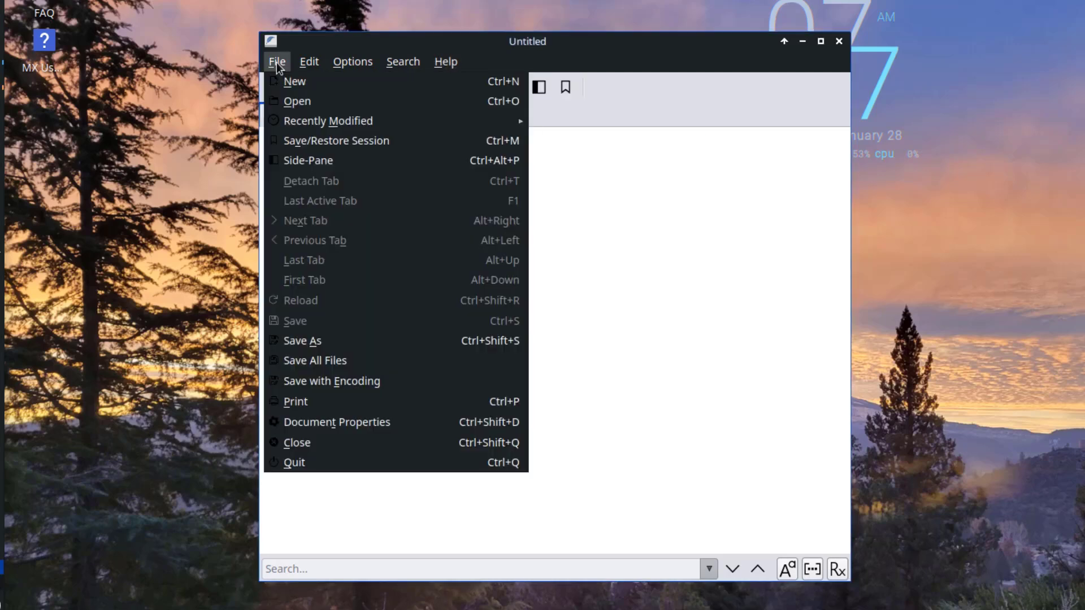
pyautogui.moveTo(309, 62)
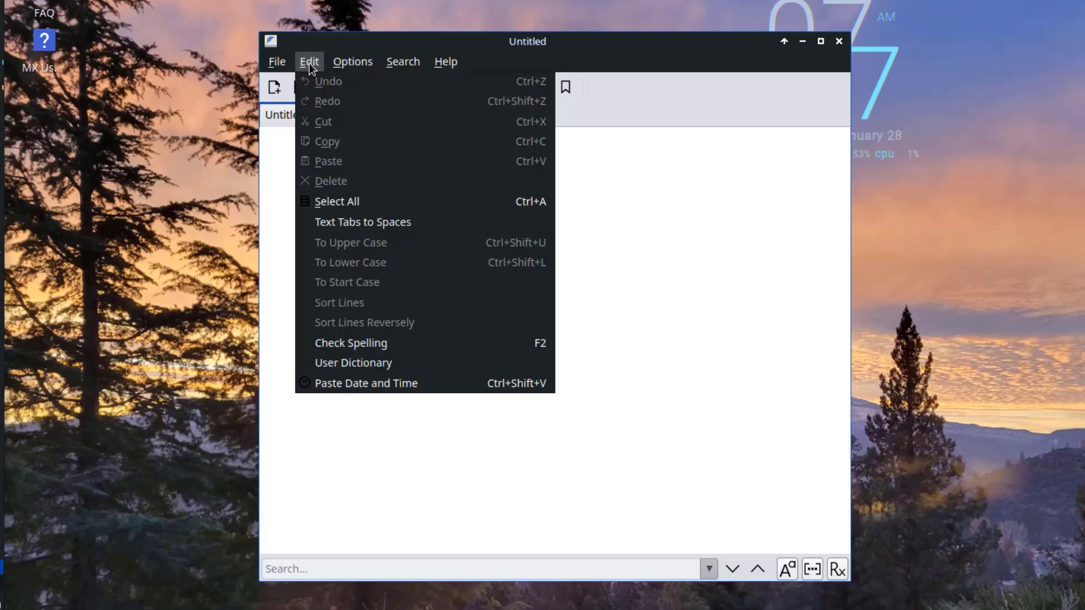
pyautogui.moveTo(416, 69)
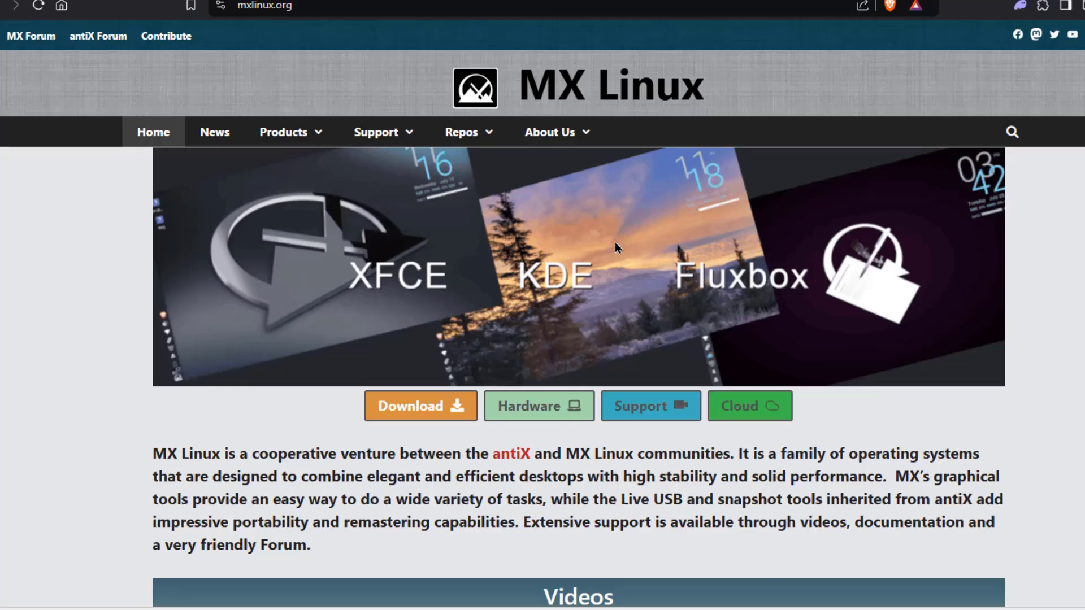
pyautogui.scroll(-5, 653, 252)
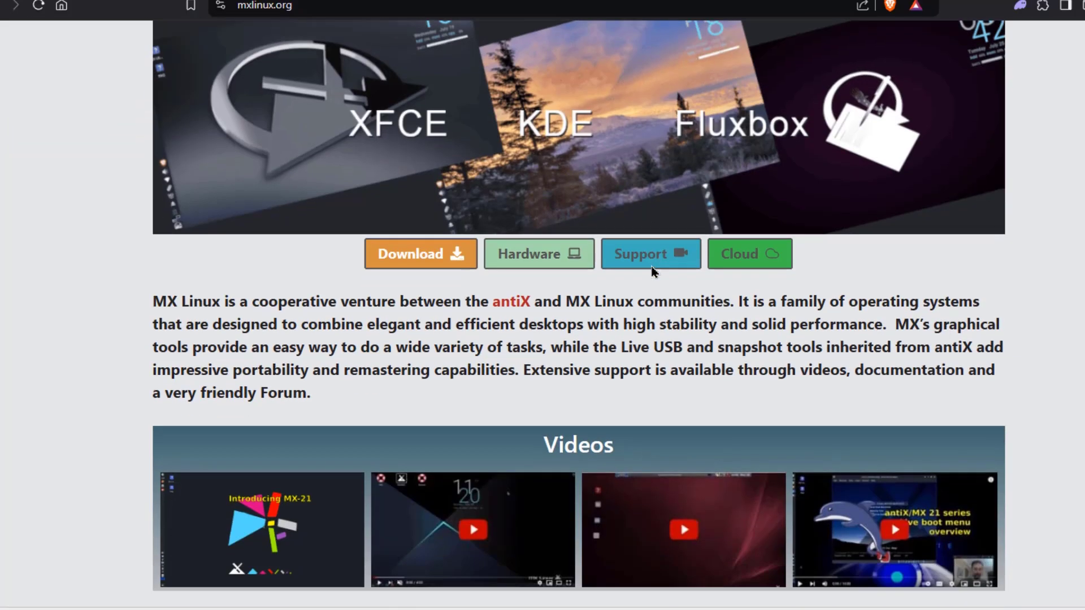
pyautogui.scroll(-1, 658, 271)
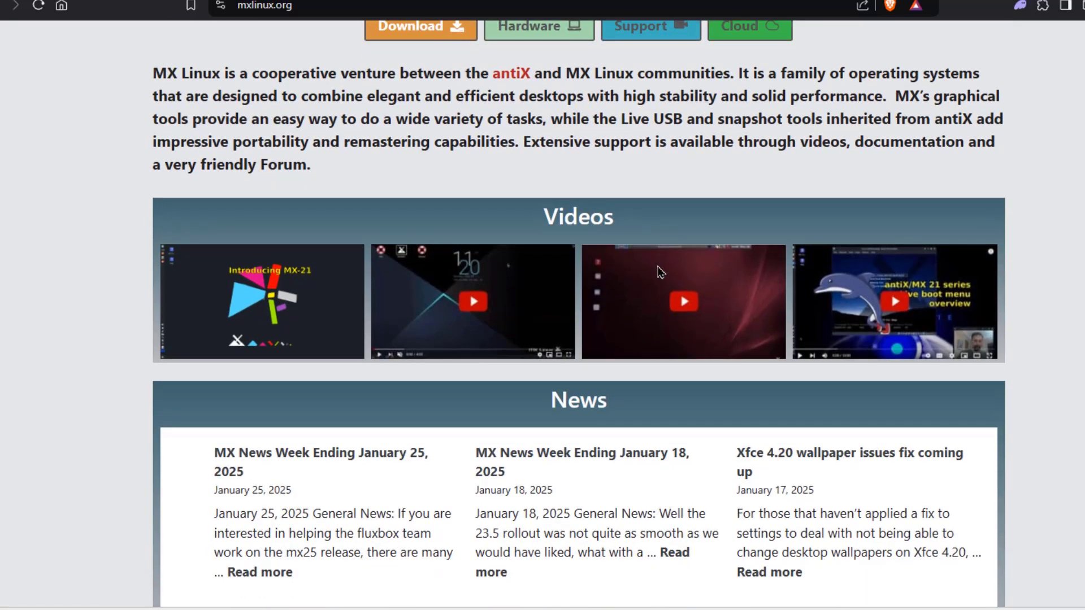
pyautogui.scroll(-2, 659, 272)
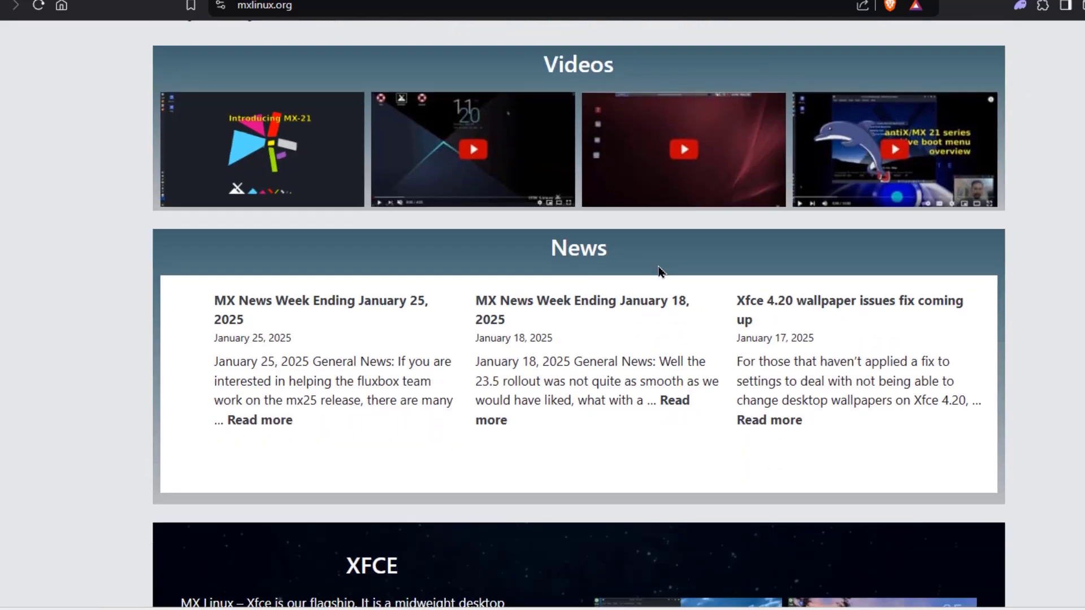
pyautogui.scroll(-10, 658, 271)
pyautogui.scroll(-7, 668, 274)
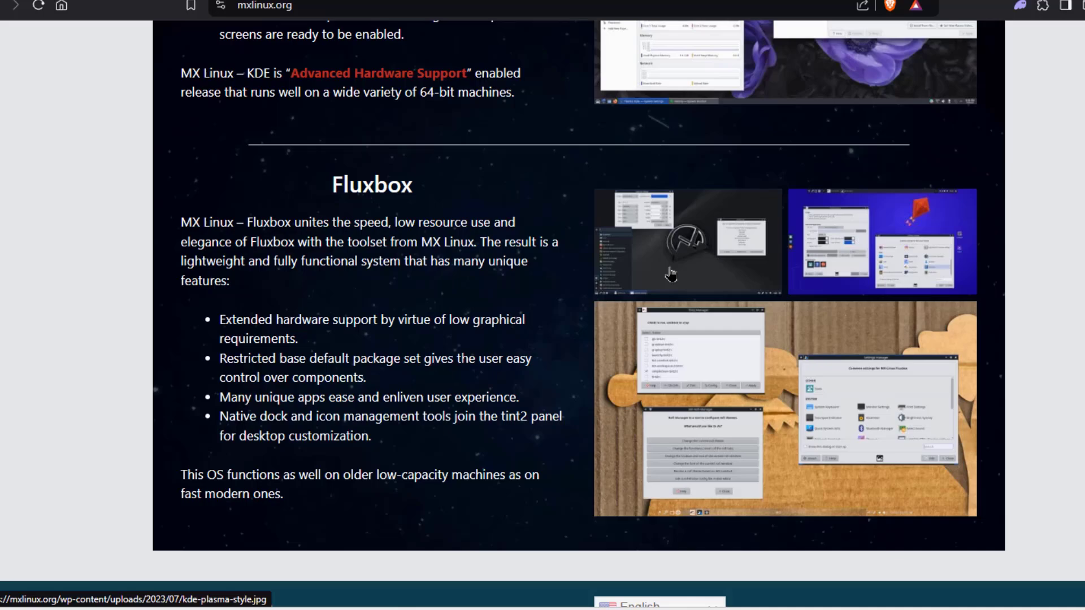
pyautogui.scroll(14, 672, 275)
pyautogui.scroll(11, 676, 274)
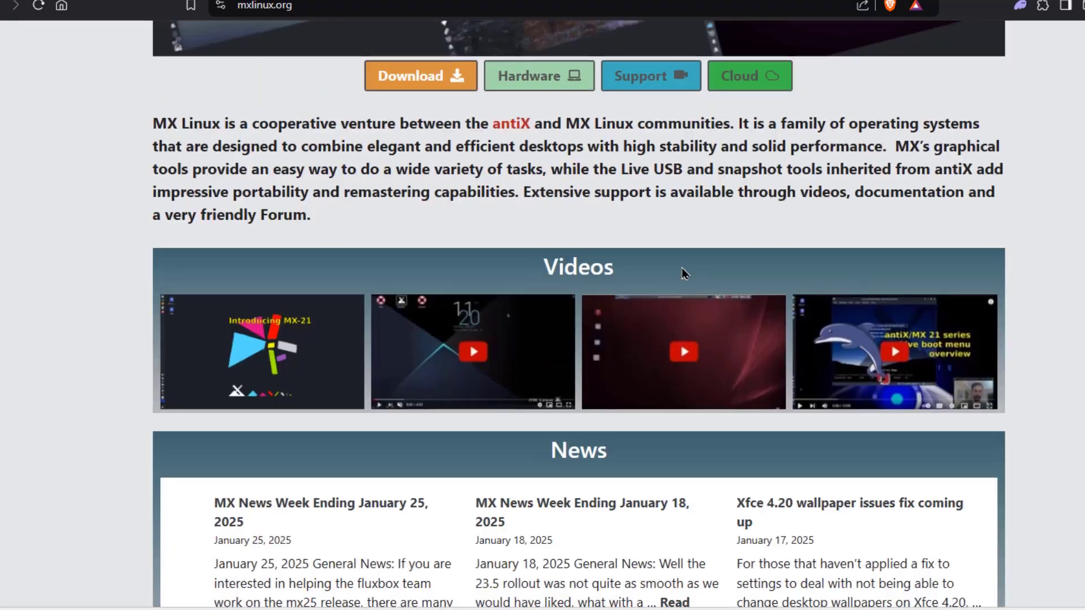